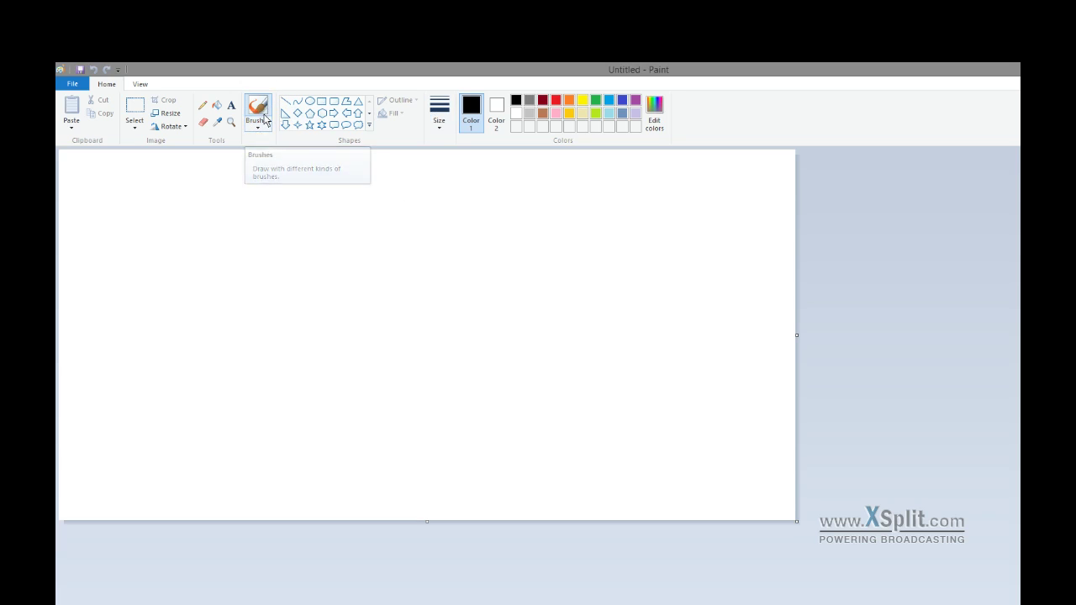
- Choose the plain brush from the Brushes gallery for freehand drawing
{"action": "left_click", "coordinate": [258, 124]}
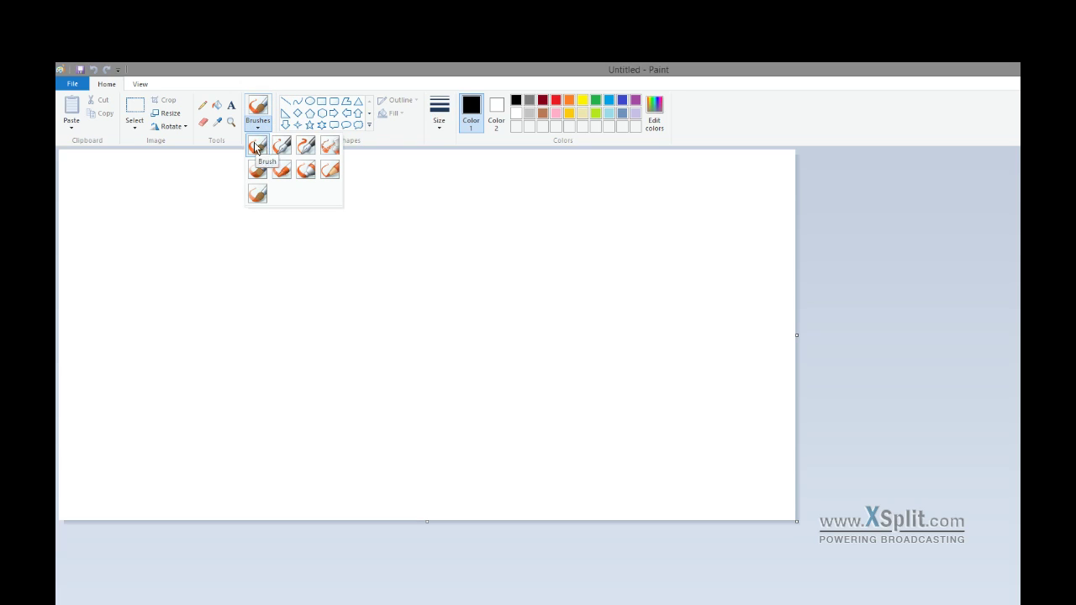
{"action": "left_click", "coordinate": [264, 148]}
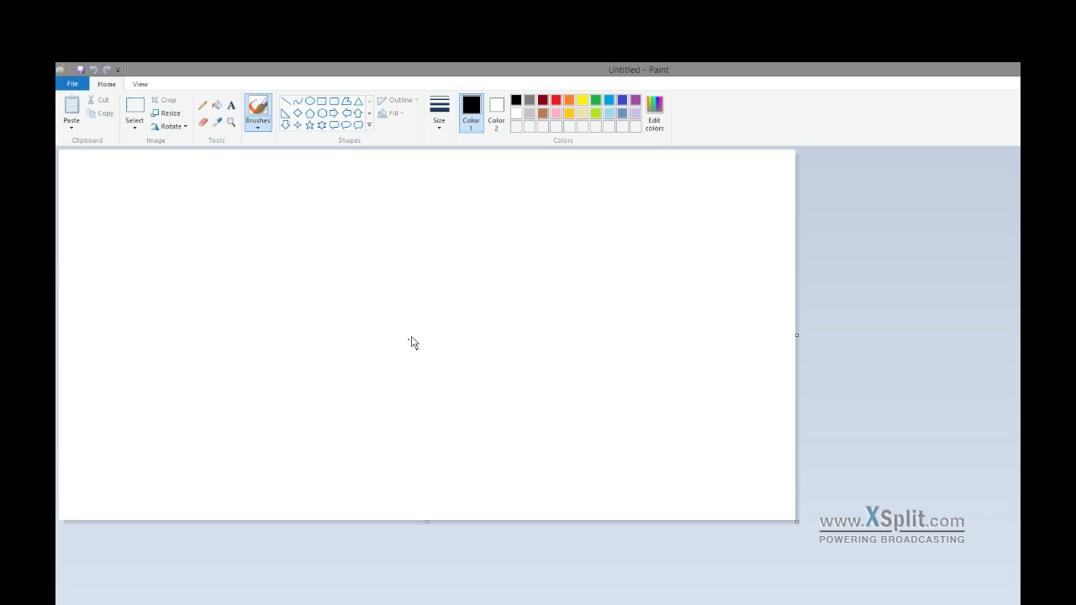
{"action": "left_click", "coordinate": [235, 293]}
- Brush a trial hull outline with deck line, curved end and bottom oval, then undo it
{"action": "left_click_drag", "start_coordinate": [193, 286], "coordinate": [532, 285]}
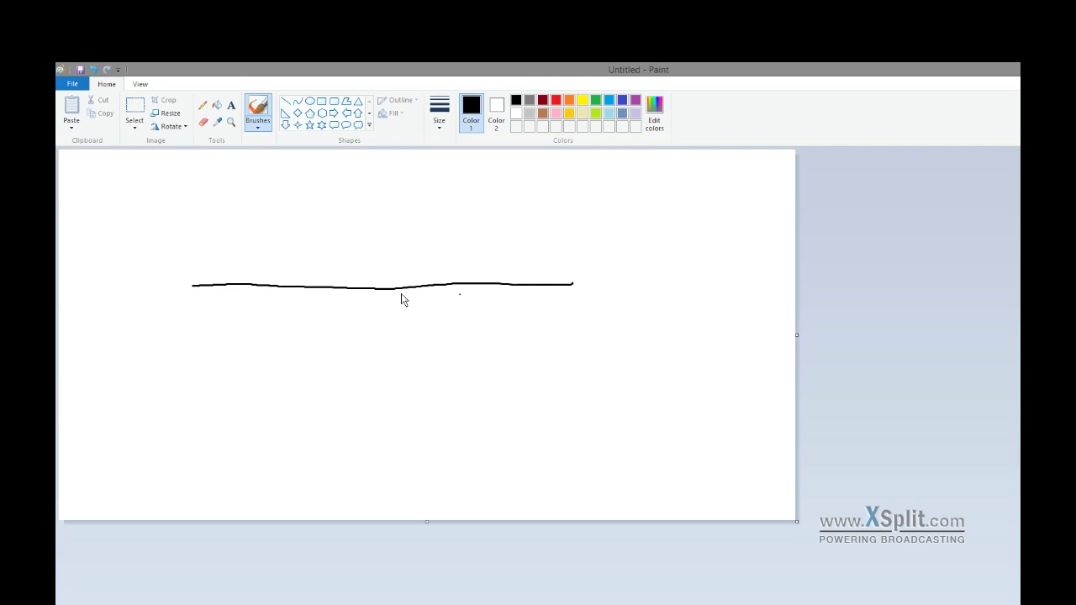
{"action": "mouse_move", "coordinate": [194, 288]}
{"action": "left_mouse_down"}
{"action": "mouse_move", "coordinate": [216, 313]}
{"action": "mouse_move", "coordinate": [333, 339]}
{"action": "mouse_move", "coordinate": [464, 339]}
{"action": "left_mouse_up"}
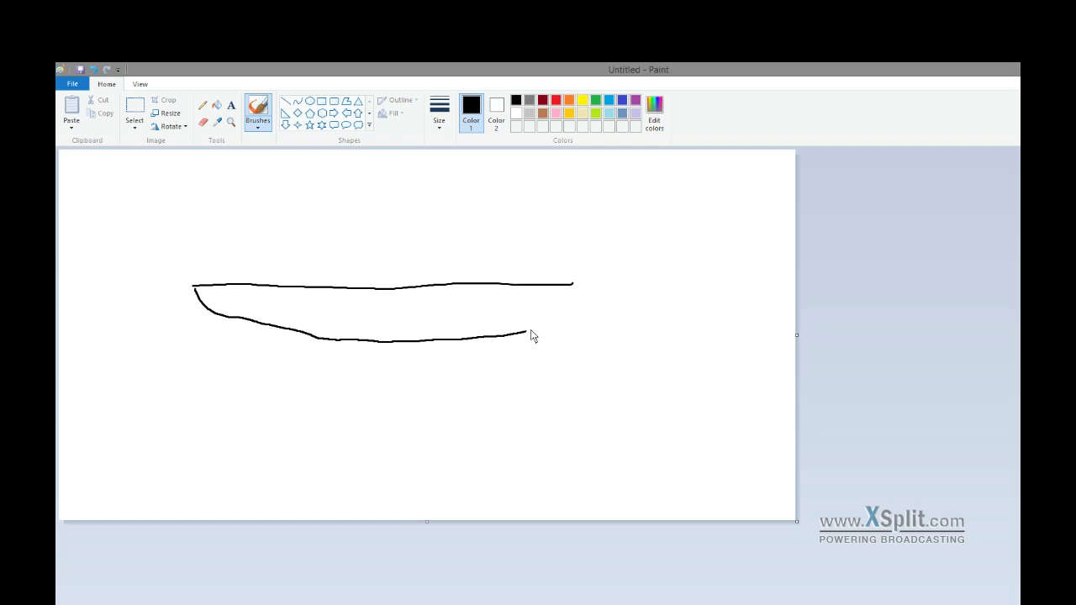
{"action": "mouse_move", "coordinate": [531, 335]}
{"action": "left_mouse_down"}
{"action": "mouse_move", "coordinate": [577, 306]}
{"action": "mouse_move", "coordinate": [576, 281]}
{"action": "left_mouse_up"}
{"action": "mouse_move", "coordinate": [370, 341]}
{"action": "left_mouse_down"}
{"action": "mouse_move", "coordinate": [255, 323]}
{"action": "mouse_move", "coordinate": [326, 340]}
{"action": "mouse_move", "coordinate": [446, 344]}
{"action": "left_mouse_up"}
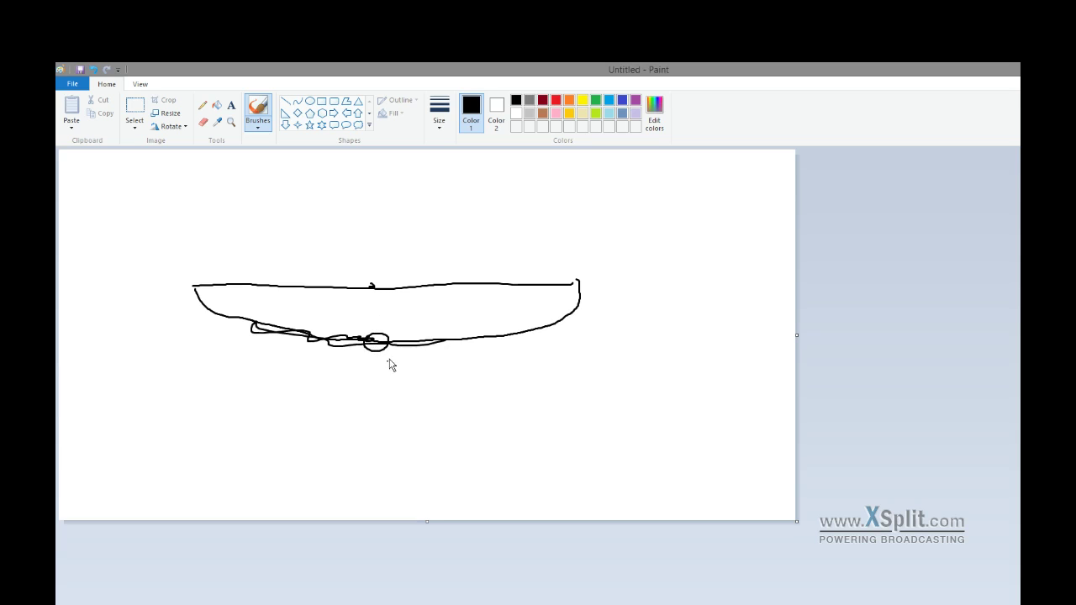
{"action": "key", "text": "ctrl+z"}
{"action": "key", "text": "ctrl+z"}
{"action": "key", "text": "ctrl+z"}
{"action": "key", "text": "ctrl+z"}
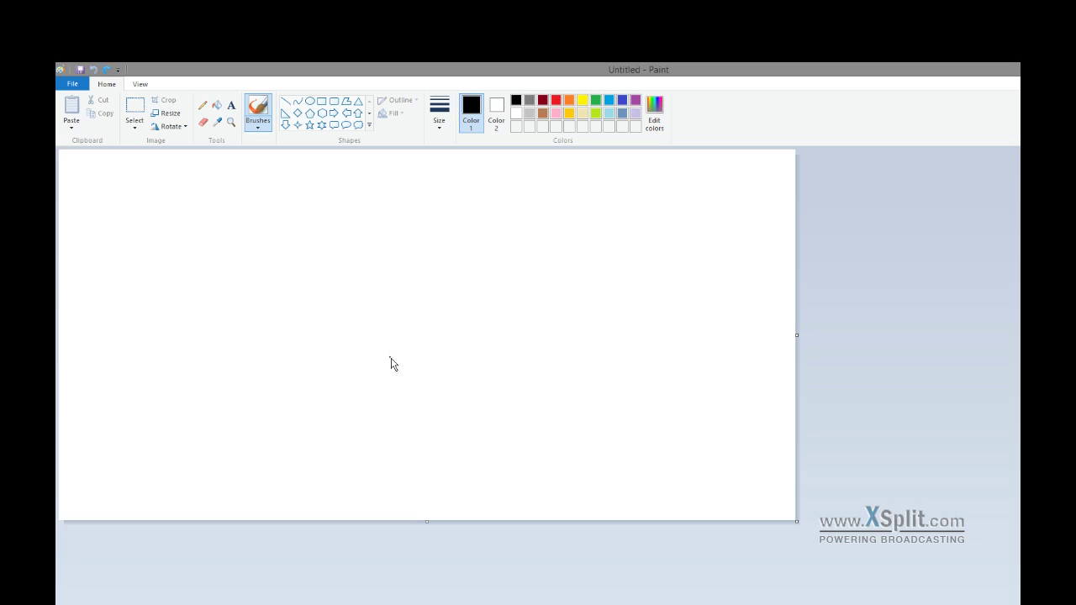
- Brush a rectangular beam, three downward load arrows above it, and a curved beam to its right
{"action": "left_click_drag", "start_coordinate": [248, 273], "coordinate": [241, 330]}
{"action": "mouse_move", "coordinate": [282, 269]}
{"action": "left_mouse_down"}
{"action": "mouse_move", "coordinate": [423, 270]}
{"action": "mouse_move", "coordinate": [418, 312]}
{"action": "mouse_move", "coordinate": [406, 325]}
{"action": "mouse_move", "coordinate": [240, 320]}
{"action": "left_mouse_up"}
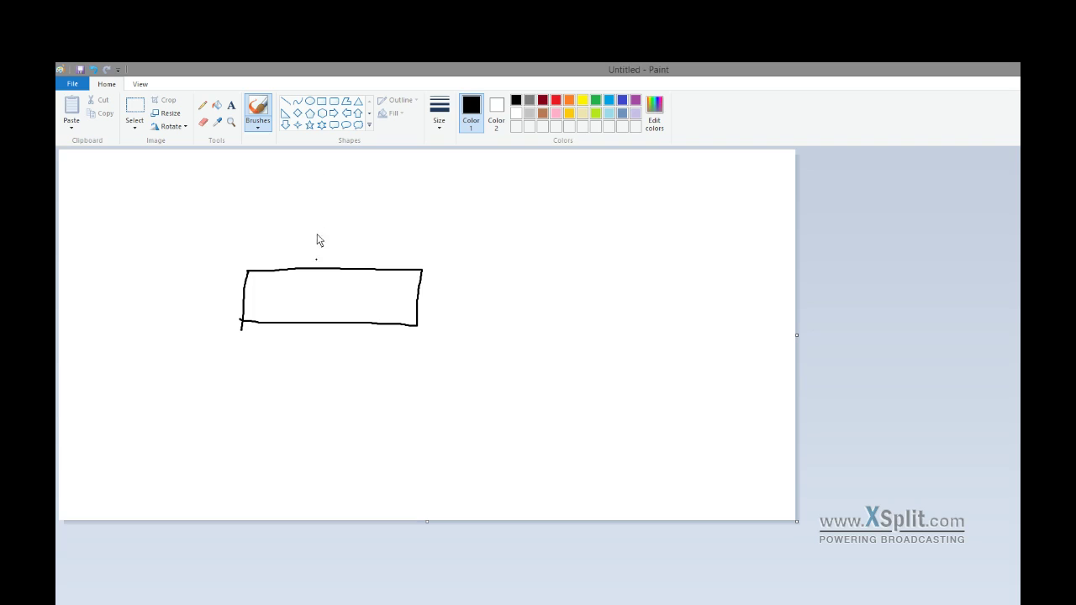
{"action": "mouse_move", "coordinate": [329, 199]}
{"action": "left_mouse_down"}
{"action": "mouse_move", "coordinate": [328, 256]}
{"action": "mouse_move", "coordinate": [344, 239]}
{"action": "left_mouse_up"}
{"action": "mouse_move", "coordinate": [392, 206]}
{"action": "left_mouse_down"}
{"action": "mouse_move", "coordinate": [380, 248]}
{"action": "mouse_move", "coordinate": [396, 241]}
{"action": "left_mouse_up"}
{"action": "left_click_drag", "start_coordinate": [253, 237], "coordinate": [280, 239]}
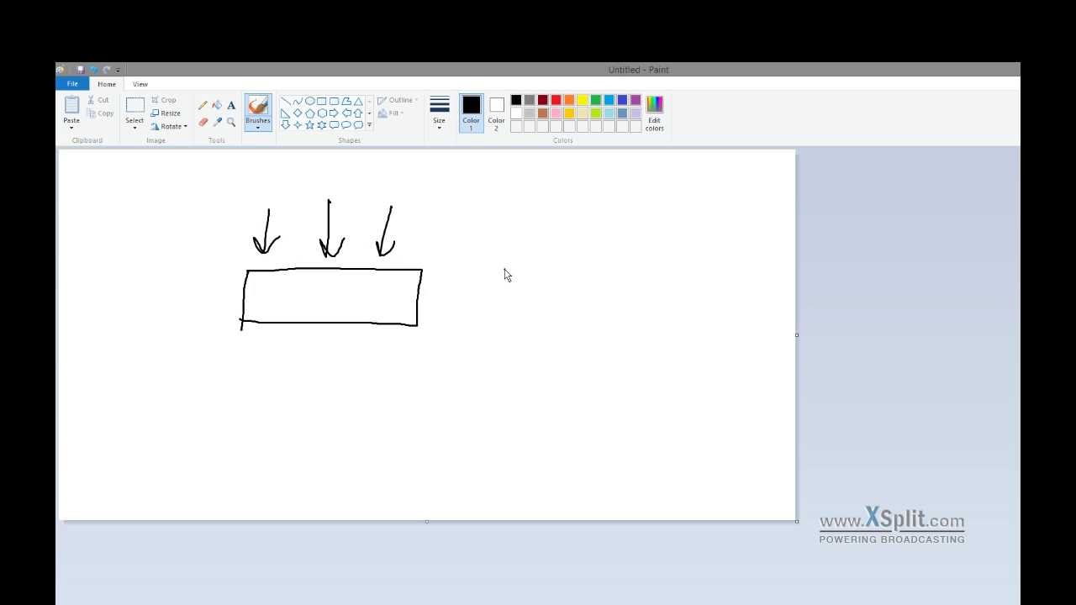
{"action": "mouse_move", "coordinate": [501, 271]}
{"action": "left_mouse_down"}
{"action": "mouse_move", "coordinate": [592, 293]}
{"action": "mouse_move", "coordinate": [629, 280]}
{"action": "mouse_move", "coordinate": [639, 259]}
{"action": "mouse_move", "coordinate": [684, 268]}
{"action": "mouse_move", "coordinate": [649, 306]}
{"action": "mouse_move", "coordinate": [581, 322]}
{"action": "mouse_move", "coordinate": [513, 312]}
{"action": "mouse_move", "coordinate": [479, 281]}
{"action": "mouse_move", "coordinate": [507, 272]}
{"action": "mouse_move", "coordinate": [479, 284]}
{"action": "mouse_move", "coordinate": [502, 270]}
{"action": "left_mouse_up"}
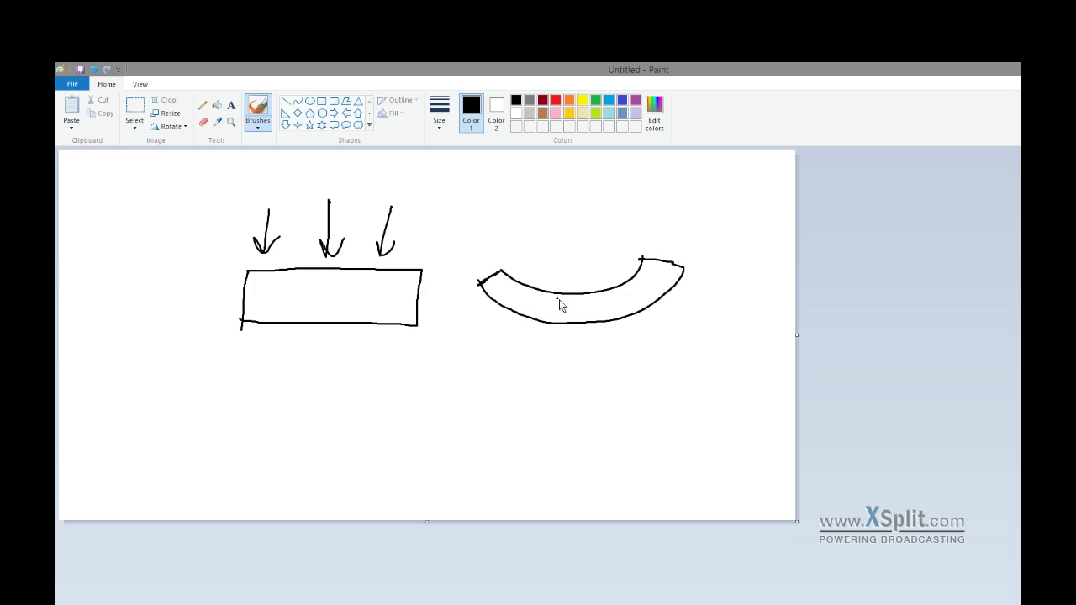
- Draw a double-headed bending arrow across the curved beam and a square cross-section at lower left
{"action": "mouse_move", "coordinate": [550, 258]}
{"action": "left_mouse_down"}
{"action": "mouse_move", "coordinate": [566, 283]}
{"action": "mouse_move", "coordinate": [556, 348]}
{"action": "mouse_move", "coordinate": [532, 354]}
{"action": "left_mouse_up"}
{"action": "left_click_drag", "start_coordinate": [552, 250], "coordinate": [549, 270]}
{"action": "left_click_drag", "start_coordinate": [126, 427], "coordinate": [131, 458]}
{"action": "mouse_move", "coordinate": [123, 403]}
{"action": "left_mouse_down"}
{"action": "mouse_move", "coordinate": [225, 400]}
{"action": "mouse_move", "coordinate": [221, 481]}
{"action": "mouse_move", "coordinate": [146, 487]}
{"action": "mouse_move", "coordinate": [126, 476]}
{"action": "mouse_move", "coordinate": [129, 461]}
{"action": "left_mouse_up"}
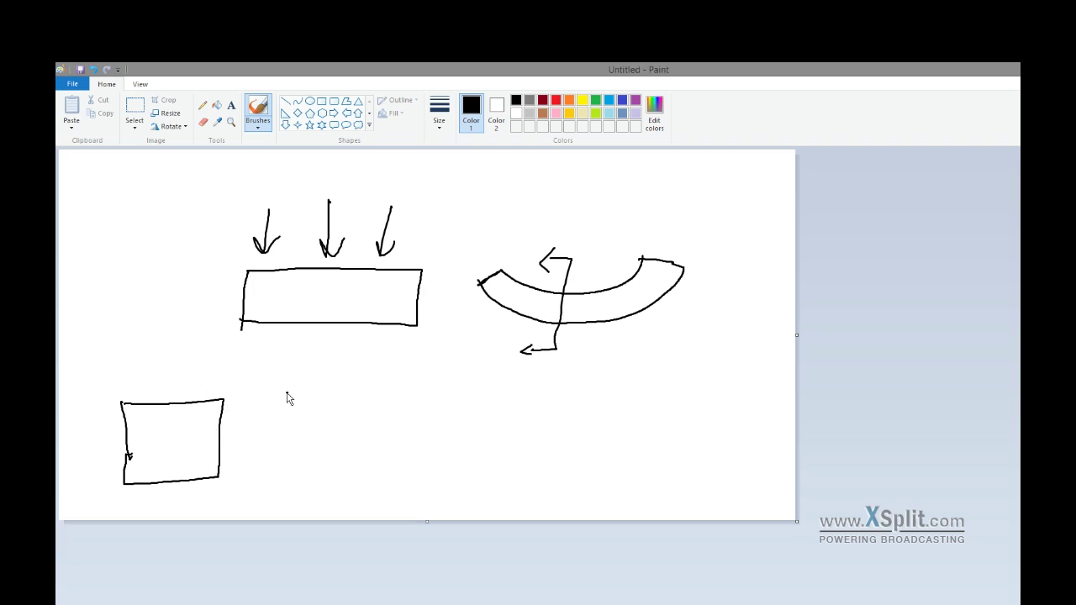
- Draw a triangular strain diagram marked ε beside the square, with a neutral-axis line
{"action": "left_click_drag", "start_coordinate": [290, 407], "coordinate": [286, 482]}
{"action": "mouse_move", "coordinate": [288, 394]}
{"action": "left_mouse_down"}
{"action": "mouse_move", "coordinate": [357, 391]}
{"action": "mouse_move", "coordinate": [323, 422]}
{"action": "left_mouse_up"}
{"action": "left_click_drag", "start_coordinate": [309, 358], "coordinate": [303, 377]}
{"action": "mouse_move", "coordinate": [327, 422]}
{"action": "left_mouse_down"}
{"action": "mouse_move", "coordinate": [257, 469]}
{"action": "mouse_move", "coordinate": [269, 485]}
{"action": "mouse_move", "coordinate": [289, 481]}
{"action": "left_mouse_up"}
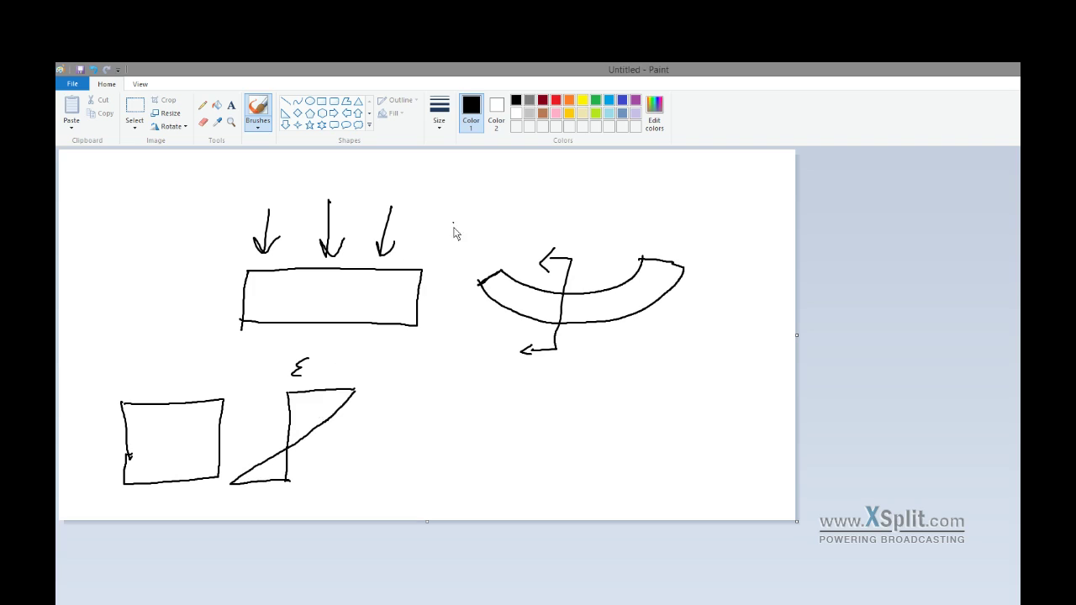
{"action": "mouse_move", "coordinate": [314, 451]}
{"action": "left_mouse_down"}
{"action": "mouse_move", "coordinate": [247, 444]}
{"action": "mouse_move", "coordinate": [329, 458]}
{"action": "mouse_move", "coordinate": [298, 452]}
{"action": "left_mouse_up"}
{"action": "left_click", "coordinate": [335, 437]}
- Draw the deflection curve under the beam and handwrite '10kN-m' to its left, undoing a stray dot
{"action": "mouse_move", "coordinate": [235, 321]}
{"action": "left_mouse_down"}
{"action": "mouse_move", "coordinate": [274, 340]}
{"action": "mouse_move", "coordinate": [333, 347]}
{"action": "mouse_move", "coordinate": [401, 330]}
{"action": "mouse_move", "coordinate": [190, 299]}
{"action": "left_mouse_up"}
{"action": "left_click_drag", "start_coordinate": [137, 259], "coordinate": [142, 284]}
{"action": "mouse_move", "coordinate": [157, 264]}
{"action": "left_mouse_down"}
{"action": "mouse_move", "coordinate": [153, 282]}
{"action": "mouse_move", "coordinate": [158, 264]}
{"action": "left_mouse_up"}
{"action": "mouse_move", "coordinate": [173, 259]}
{"action": "left_mouse_down"}
{"action": "mouse_move", "coordinate": [173, 283]}
{"action": "mouse_move", "coordinate": [193, 282]}
{"action": "mouse_move", "coordinate": [200, 262]}
{"action": "left_mouse_up"}
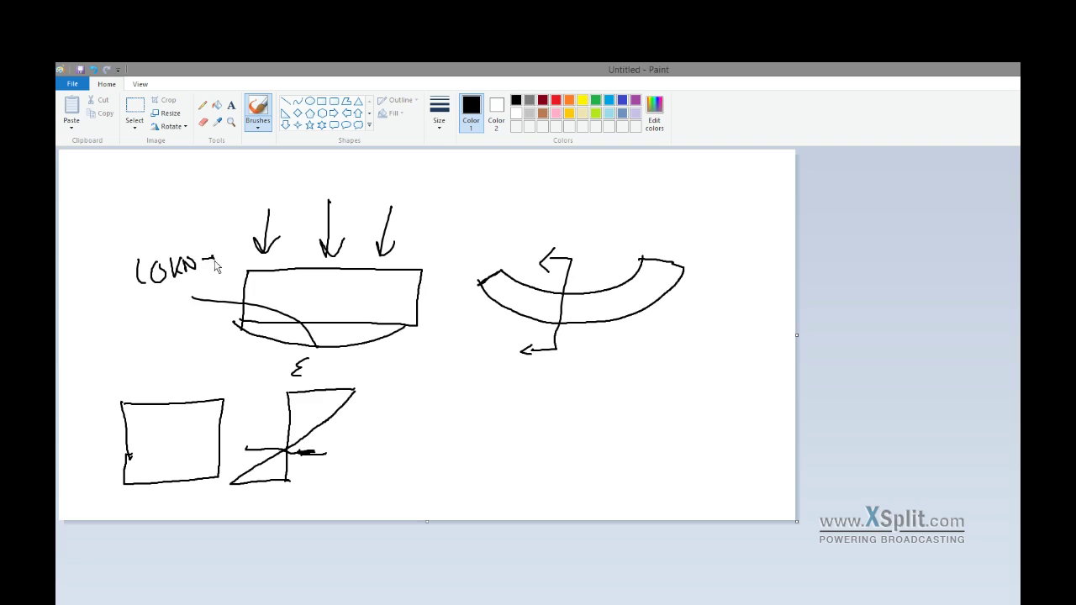
{"action": "left_click_drag", "start_coordinate": [215, 262], "coordinate": [234, 262]}
{"action": "left_click", "coordinate": [475, 390]}
{"action": "key", "text": "ctrl+z"}
{"action": "left_click", "coordinate": [454, 391]}
- Draw a second triangular stress diagram with a plus sign, and split the square horizontally
{"action": "left_click_drag", "start_coordinate": [436, 388], "coordinate": [439, 492]}
{"action": "left_click_drag", "start_coordinate": [373, 490], "coordinate": [506, 385]}
{"action": "left_click_drag", "start_coordinate": [435, 388], "coordinate": [505, 385]}
{"action": "left_click_drag", "start_coordinate": [378, 486], "coordinate": [439, 476]}
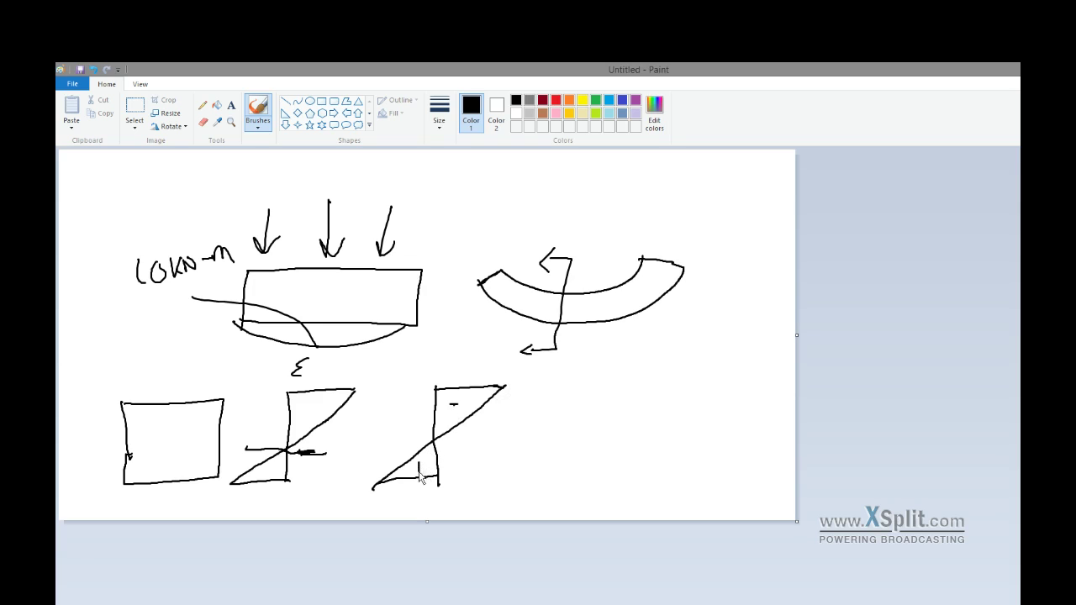
{"action": "left_click_drag", "start_coordinate": [412, 468], "coordinate": [427, 469]}
{"action": "left_click_drag", "start_coordinate": [128, 447], "coordinate": [222, 439]}
{"action": "left_click", "coordinate": [187, 455]}
- Draw the force couple: vertical axis, opposing arrows labelled 5 KN, and lever-arm distance marks
{"action": "mouse_move", "coordinate": [546, 384]}
{"action": "left_mouse_down"}
{"action": "mouse_move", "coordinate": [548, 481]}
{"action": "mouse_move", "coordinate": [555, 468]}
{"action": "left_mouse_up"}
{"action": "mouse_move", "coordinate": [547, 407]}
{"action": "left_mouse_down"}
{"action": "mouse_move", "coordinate": [602, 407]}
{"action": "mouse_move", "coordinate": [546, 408]}
{"action": "mouse_move", "coordinate": [596, 391]}
{"action": "left_mouse_up"}
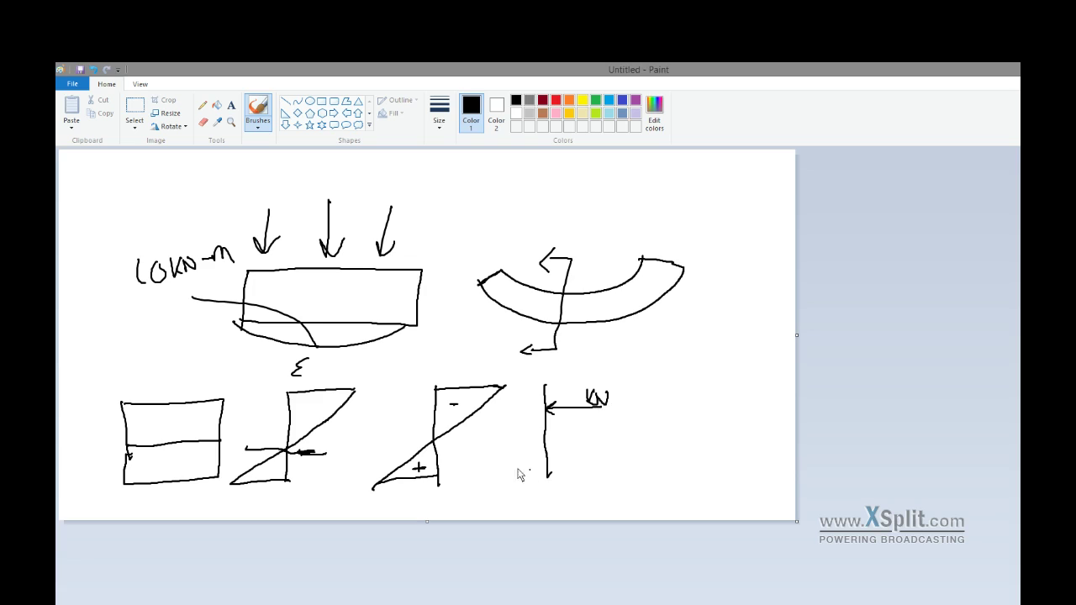
{"action": "mouse_move", "coordinate": [502, 462]}
{"action": "left_mouse_down"}
{"action": "mouse_move", "coordinate": [540, 462]}
{"action": "mouse_move", "coordinate": [546, 473]}
{"action": "left_mouse_up"}
{"action": "mouse_move", "coordinate": [502, 447]}
{"action": "left_mouse_down"}
{"action": "mouse_move", "coordinate": [503, 460]}
{"action": "mouse_move", "coordinate": [518, 447]}
{"action": "left_mouse_up"}
{"action": "left_click_drag", "start_coordinate": [574, 392], "coordinate": [562, 404]}
{"action": "left_click_drag", "start_coordinate": [465, 450], "coordinate": [462, 473]}
{"action": "mouse_move", "coordinate": [551, 446]}
{"action": "left_mouse_down"}
{"action": "mouse_move", "coordinate": [571, 460]}
{"action": "mouse_move", "coordinate": [569, 421]}
{"action": "mouse_move", "coordinate": [578, 427]}
{"action": "mouse_move", "coordinate": [558, 423]}
{"action": "mouse_move", "coordinate": [560, 465]}
{"action": "left_mouse_up"}
{"action": "left_click_drag", "start_coordinate": [555, 462], "coordinate": [566, 460]}
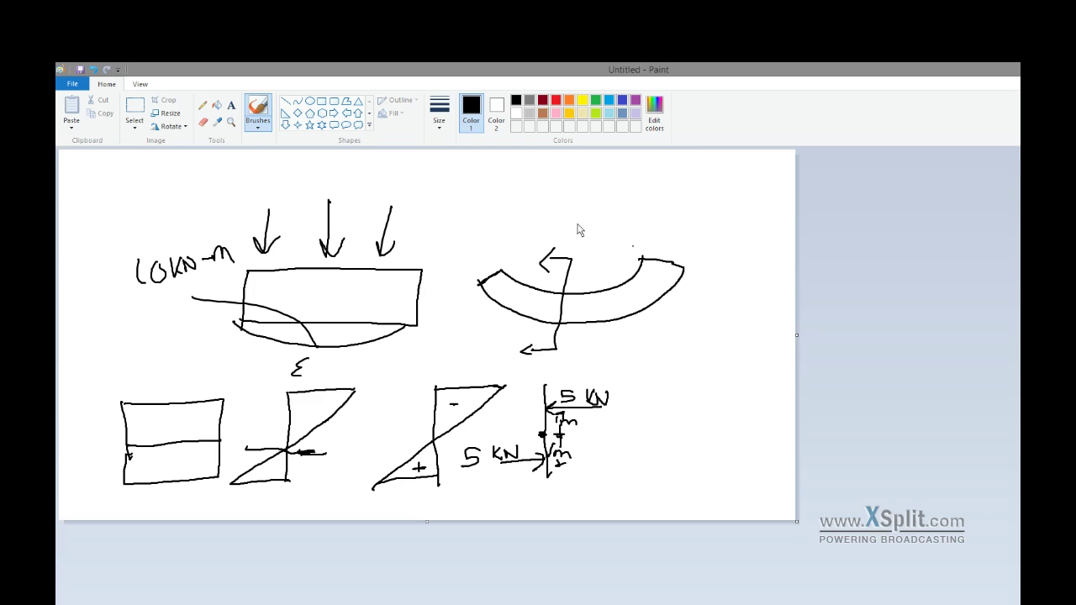
- Box-select the curved-beam sketch at the upper right, delete it, and return to the brush
{"action": "left_click", "coordinate": [136, 111]}
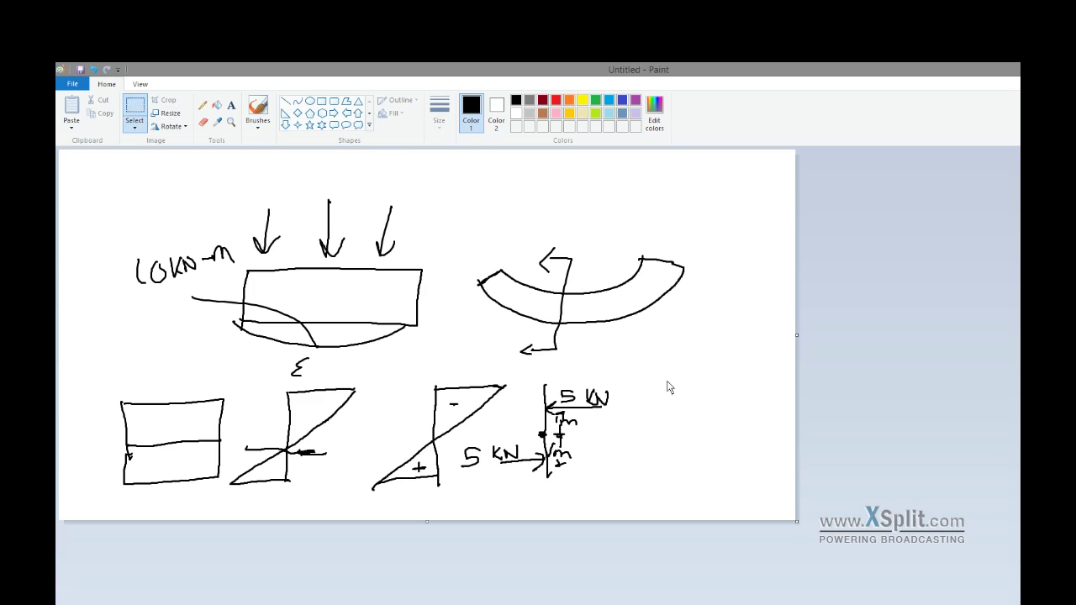
{"action": "mouse_move", "coordinate": [738, 370]}
{"action": "left_mouse_down"}
{"action": "mouse_move", "coordinate": [590, 334]}
{"action": "mouse_move", "coordinate": [458, 228]}
{"action": "left_mouse_up"}
{"action": "key", "text": "Delete"}
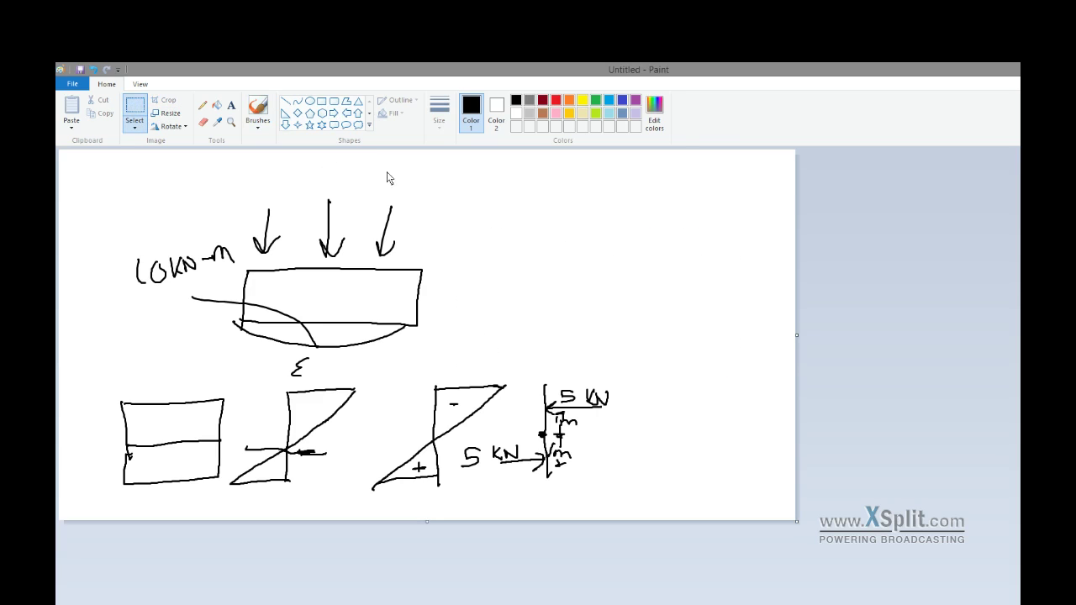
{"action": "left_click", "coordinate": [258, 109]}
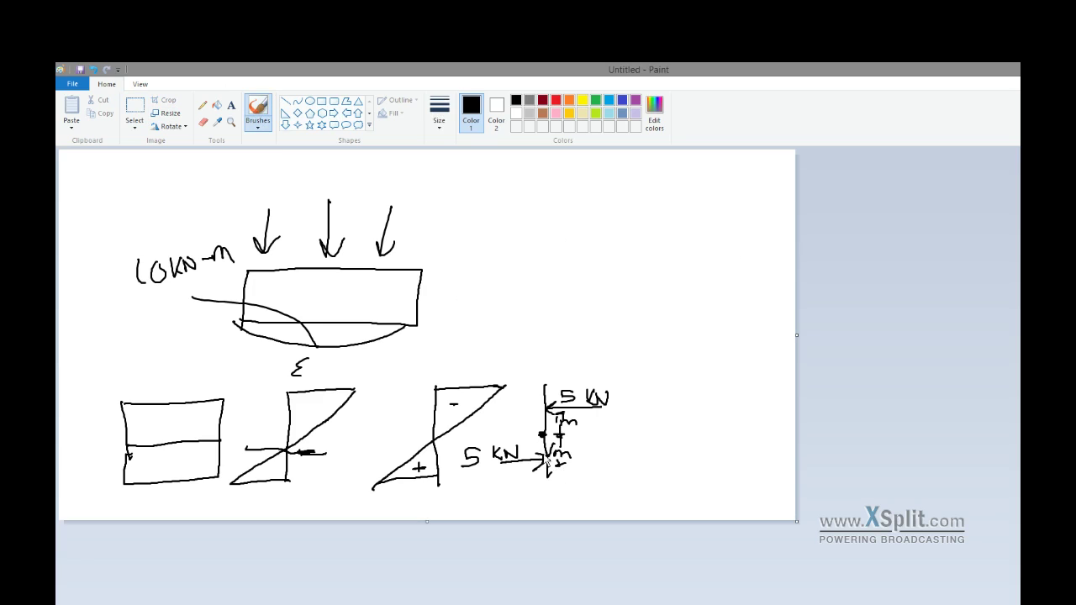
{"action": "left_click", "coordinate": [558, 381]}
{"action": "left_click", "coordinate": [537, 354]}
- Write a second moment label at the upper right and add final brush marks to the sketch
{"action": "left_click_drag", "start_coordinate": [516, 244], "coordinate": [543, 262]}
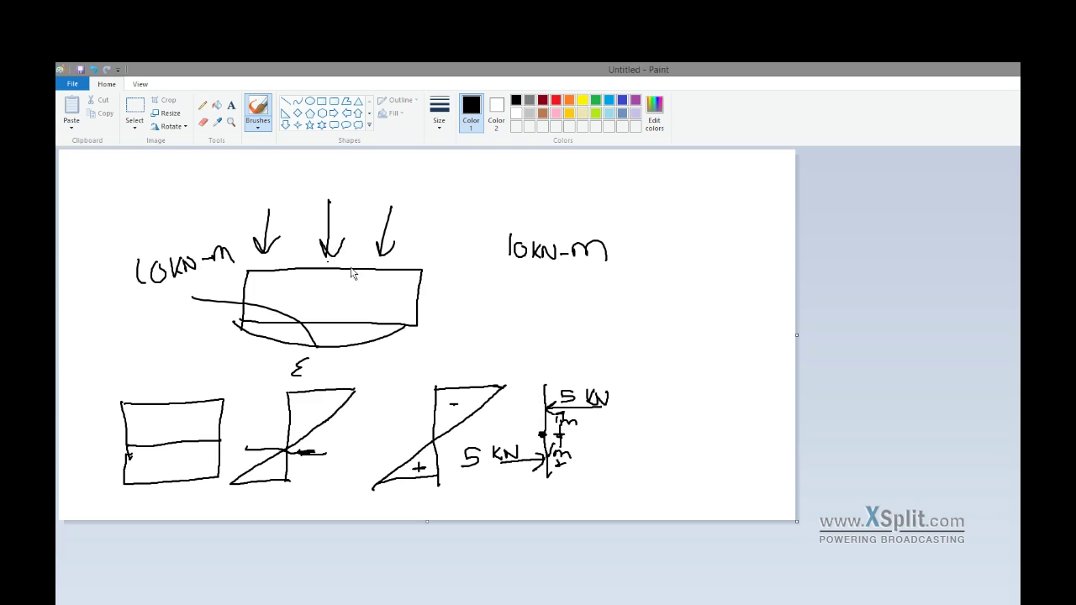
{"action": "left_click", "coordinate": [478, 465]}
{"action": "left_click", "coordinate": [462, 405]}
{"action": "left_click", "coordinate": [478, 213]}
{"action": "left_click", "coordinate": [514, 293]}
{"action": "left_click", "coordinate": [525, 434]}
{"action": "left_click", "coordinate": [135, 110]}
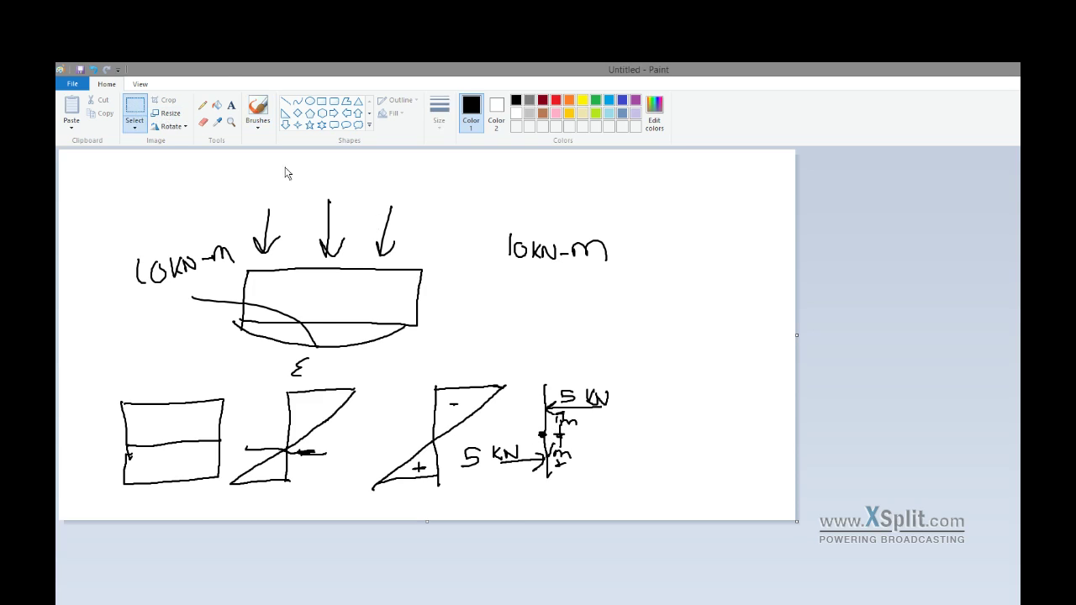
- Select and delete the old beam sketch, leaving a blank canvas for brush drawing
{"action": "mouse_move", "coordinate": [514, 485]}
{"action": "left_mouse_down"}
{"action": "mouse_move", "coordinate": [139, 298]}
{"action": "mouse_move", "coordinate": [83, 196]}
{"action": "mouse_move", "coordinate": [88, 184]}
{"action": "left_mouse_up"}
{"action": "key", "text": "Delete"}
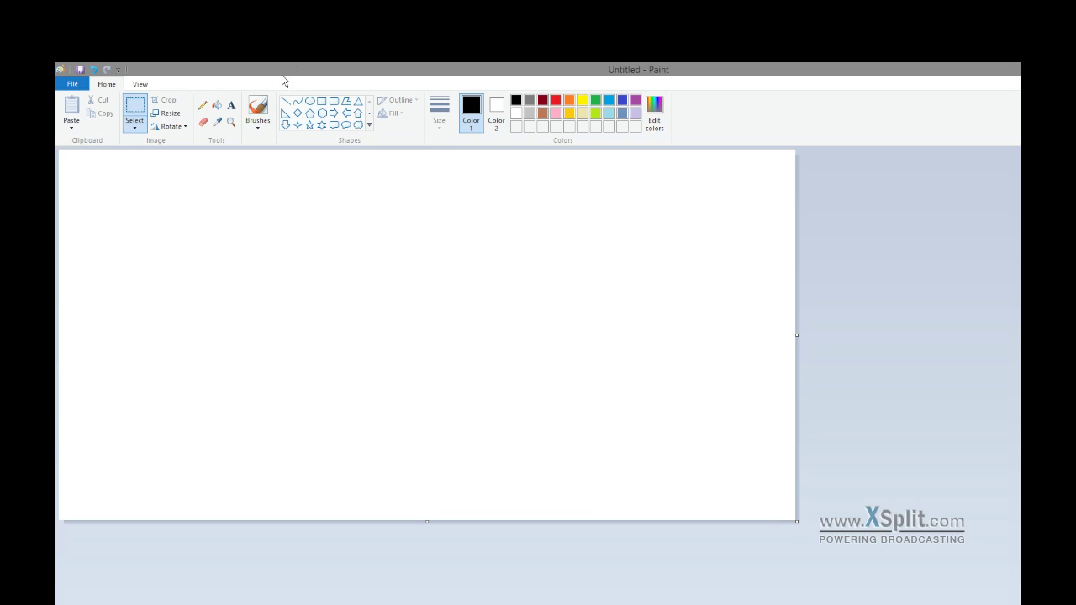
{"action": "left_click", "coordinate": [258, 111]}
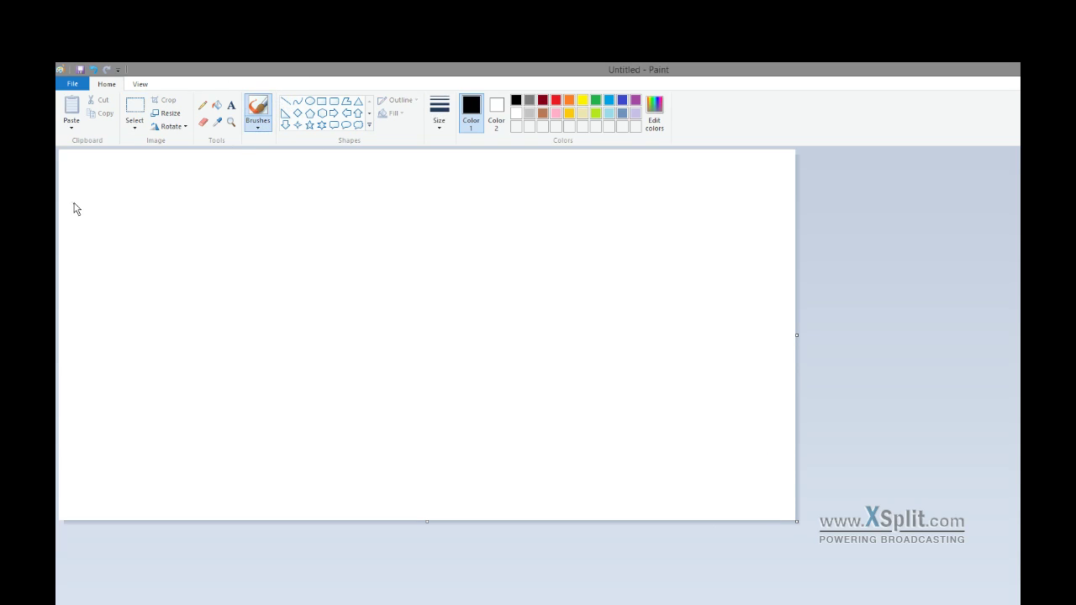
- Draw the left side of the open-topped box, undoing two misdrawn attempts
{"action": "mouse_move", "coordinate": [95, 196]}
{"action": "left_mouse_down"}
{"action": "mouse_move", "coordinate": [112, 249]}
{"action": "mouse_move", "coordinate": [133, 264]}
{"action": "mouse_move", "coordinate": [170, 267]}
{"action": "mouse_move", "coordinate": [187, 194]}
{"action": "left_mouse_up"}
{"action": "key", "text": "ctrl+z"}
{"action": "left_click_drag", "start_coordinate": [91, 185], "coordinate": [114, 263]}
{"action": "key", "text": "ctrl+z"}
{"action": "mouse_move", "coordinate": [96, 179]}
{"action": "left_mouse_down"}
{"action": "mouse_move", "coordinate": [101, 270]}
{"action": "mouse_move", "coordinate": [204, 255]}
{"action": "mouse_move", "coordinate": [185, 261]}
{"action": "mouse_move", "coordinate": [185, 173]}
{"action": "mouse_move", "coordinate": [184, 210]}
{"action": "left_mouse_up"}
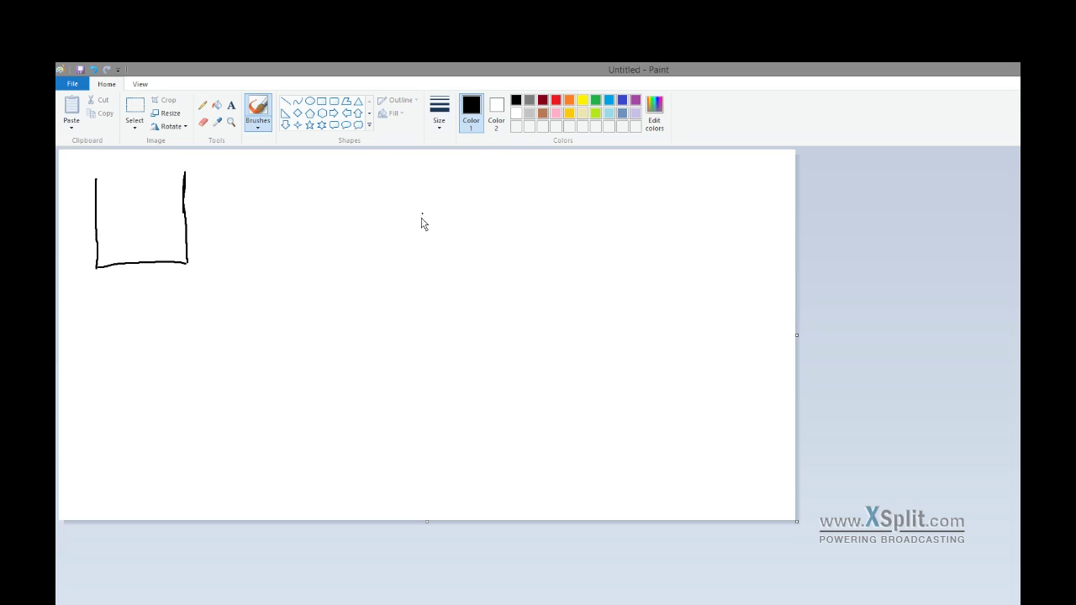
- Sketch a sagging curve right of the box, then undo a trial 7-like mark
{"action": "mouse_move", "coordinate": [416, 190]}
{"action": "left_mouse_down"}
{"action": "mouse_move", "coordinate": [504, 228]}
{"action": "mouse_move", "coordinate": [679, 210]}
{"action": "left_mouse_up"}
{"action": "mouse_move", "coordinate": [558, 180]}
{"action": "left_mouse_down"}
{"action": "mouse_move", "coordinate": [544, 242]}
{"action": "mouse_move", "coordinate": [524, 182]}
{"action": "left_mouse_up"}
{"action": "left_click_drag", "start_coordinate": [546, 247], "coordinate": [511, 249]}
{"action": "left_click_drag", "start_coordinate": [526, 183], "coordinate": [529, 202]}
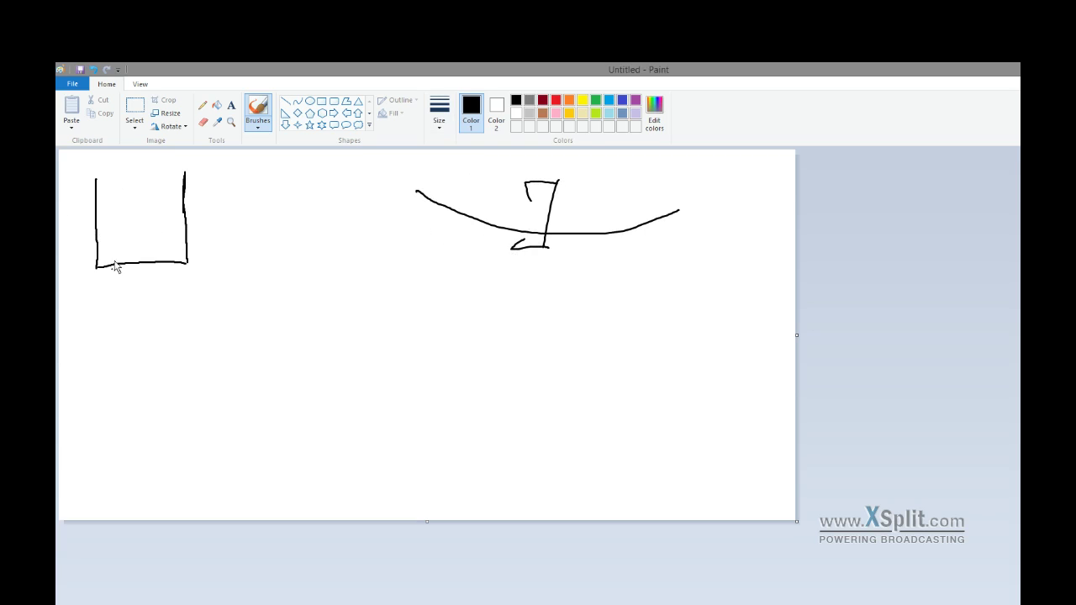
{"action": "key", "text": "ctrl+z"}
{"action": "key", "text": "ctrl+z"}
{"action": "key", "text": "ctrl+z"}
{"action": "key", "text": "ctrl+z"}
{"action": "key", "text": "ctrl+z"}
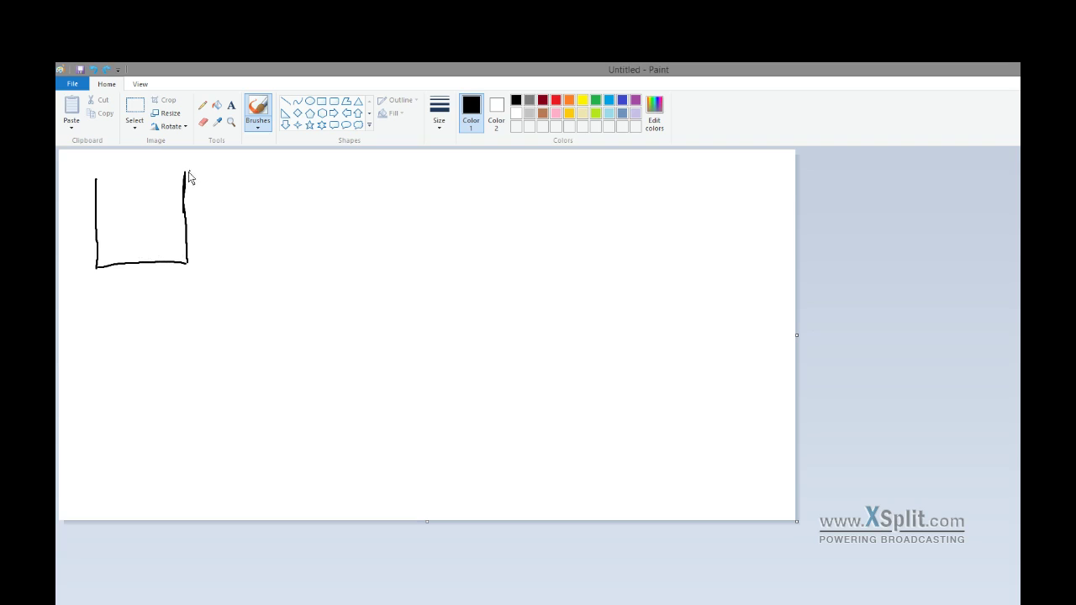
- Trace an outer wall along the box's side and mark its top-left corner, undoing a stray dot
{"action": "mouse_move", "coordinate": [189, 173]}
{"action": "left_mouse_down"}
{"action": "mouse_move", "coordinate": [201, 187]}
{"action": "mouse_move", "coordinate": [197, 281]}
{"action": "mouse_move", "coordinate": [93, 286]}
{"action": "mouse_move", "coordinate": [84, 184]}
{"action": "mouse_move", "coordinate": [101, 180]}
{"action": "mouse_move", "coordinate": [91, 188]}
{"action": "left_mouse_up"}
{"action": "left_click", "coordinate": [127, 176]}
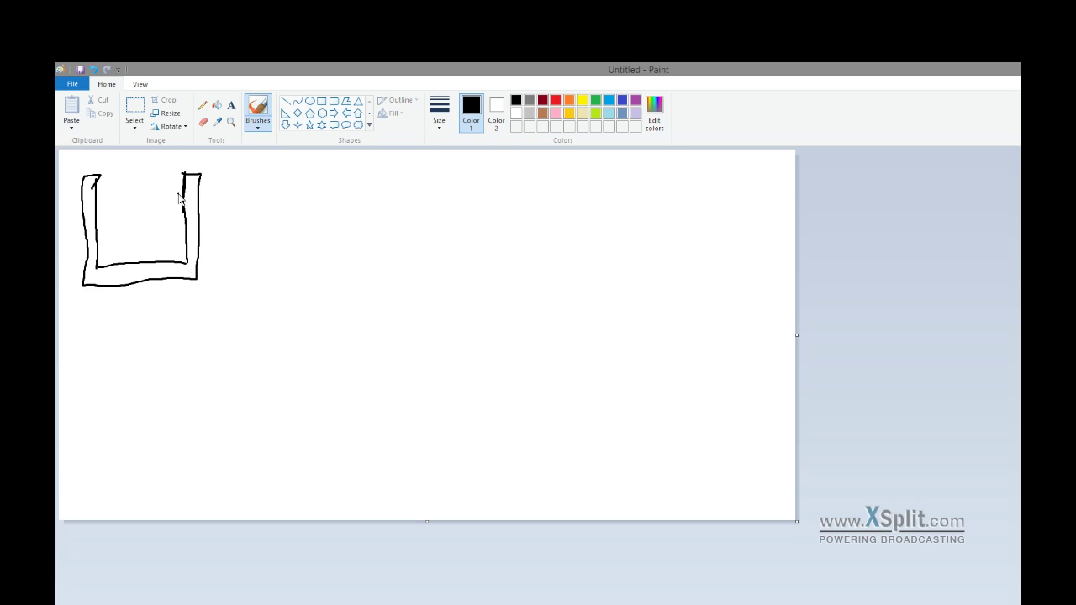
{"action": "left_click", "coordinate": [165, 168]}
{"action": "key", "text": "ctrl+z"}
- Draw dash marks and two diagonal strokes beside the U-section, then undo the strokes
{"action": "left_click_drag", "start_coordinate": [250, 224], "coordinate": [191, 225]}
{"action": "left_click_drag", "start_coordinate": [156, 226], "coordinate": [145, 226]}
{"action": "left_click_drag", "start_coordinate": [345, 179], "coordinate": [237, 259]}
{"action": "left_click_drag", "start_coordinate": [451, 182], "coordinate": [327, 268]}
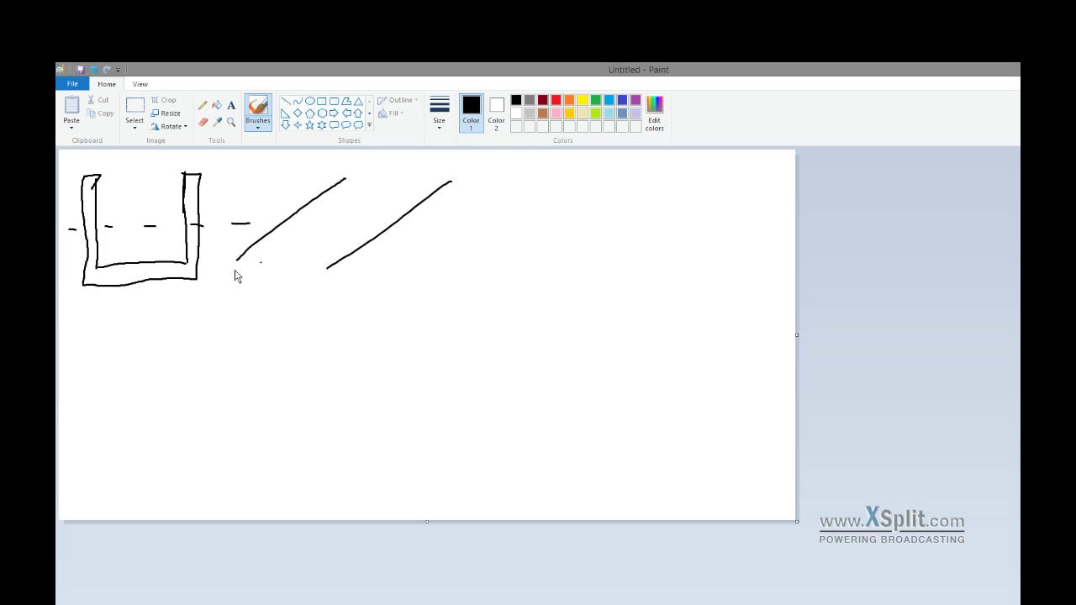
{"action": "key", "text": "ctrl+z"}
{"action": "key", "text": "ctrl+z"}
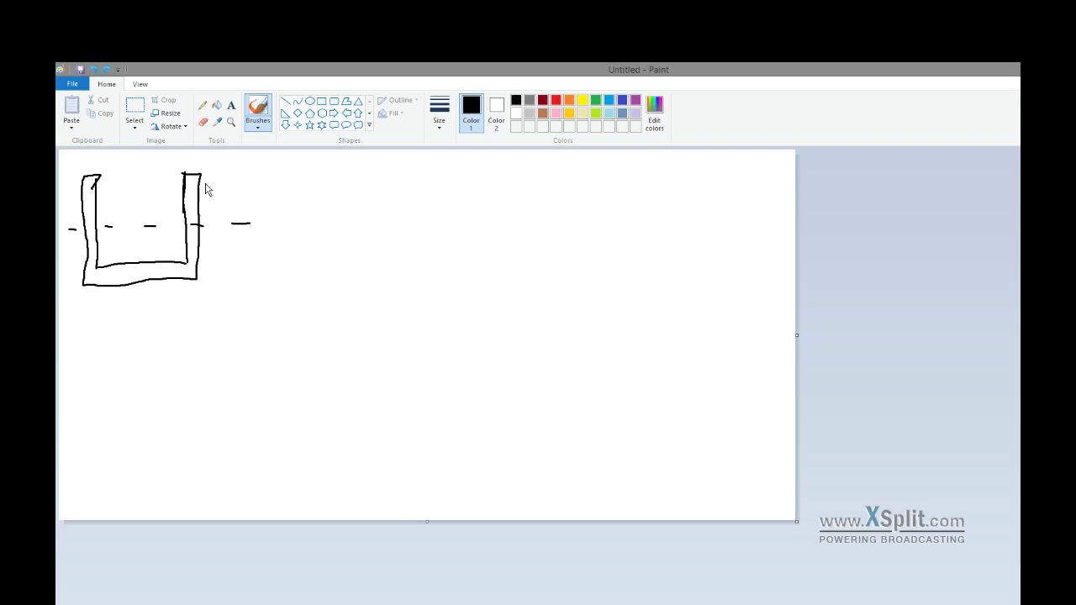
- Sketch an arrow beside the dashed line, then undo it along with the remaining dashes
{"action": "mouse_move", "coordinate": [326, 189]}
{"action": "left_mouse_down"}
{"action": "mouse_move", "coordinate": [377, 189]}
{"action": "mouse_move", "coordinate": [370, 194]}
{"action": "left_mouse_up"}
{"action": "left_click", "coordinate": [157, 300]}
{"action": "key", "text": "ctrl+z"}
{"action": "key", "text": "ctrl+z"}
{"action": "key", "text": "ctrl+z"}
{"action": "key", "text": "ctrl+z"}
{"action": "key", "text": "ctrl+z"}
{"action": "key", "text": "ctrl+z"}
{"action": "key", "text": "ctrl+z"}
- Draw the dashed neutral axis across the U and a first vertical axis for the stress diagram
{"action": "left_click_drag", "start_coordinate": [236, 244], "coordinate": [90, 252]}
{"action": "left_click", "coordinate": [319, 169]}
{"action": "left_click_drag", "start_coordinate": [327, 173], "coordinate": [313, 291]}
{"action": "key", "text": "ctrl+z"}
- Redraw the diagram's vertical line, then add its horizontal axis, the 5 label and the sloped stress line
{"action": "left_click_drag", "start_coordinate": [306, 177], "coordinate": [299, 283]}
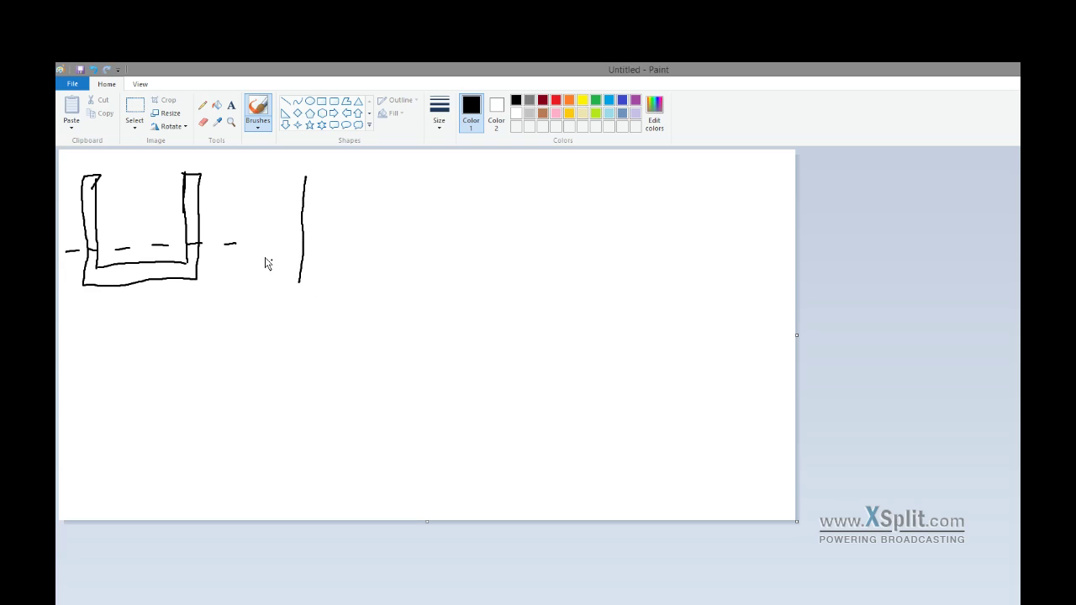
{"action": "mouse_move", "coordinate": [267, 244]}
{"action": "left_mouse_down"}
{"action": "mouse_move", "coordinate": [334, 246]}
{"action": "mouse_move", "coordinate": [302, 246]}
{"action": "mouse_move", "coordinate": [263, 283]}
{"action": "mouse_move", "coordinate": [300, 284]}
{"action": "left_mouse_up"}
{"action": "left_click_drag", "start_coordinate": [262, 294], "coordinate": [249, 306]}
{"action": "mouse_move", "coordinate": [303, 245]}
{"action": "left_mouse_down"}
{"action": "mouse_move", "coordinate": [367, 181]}
{"action": "mouse_move", "coordinate": [322, 179]}
{"action": "mouse_move", "coordinate": [373, 178]}
{"action": "mouse_move", "coordinate": [335, 164]}
{"action": "left_mouse_up"}
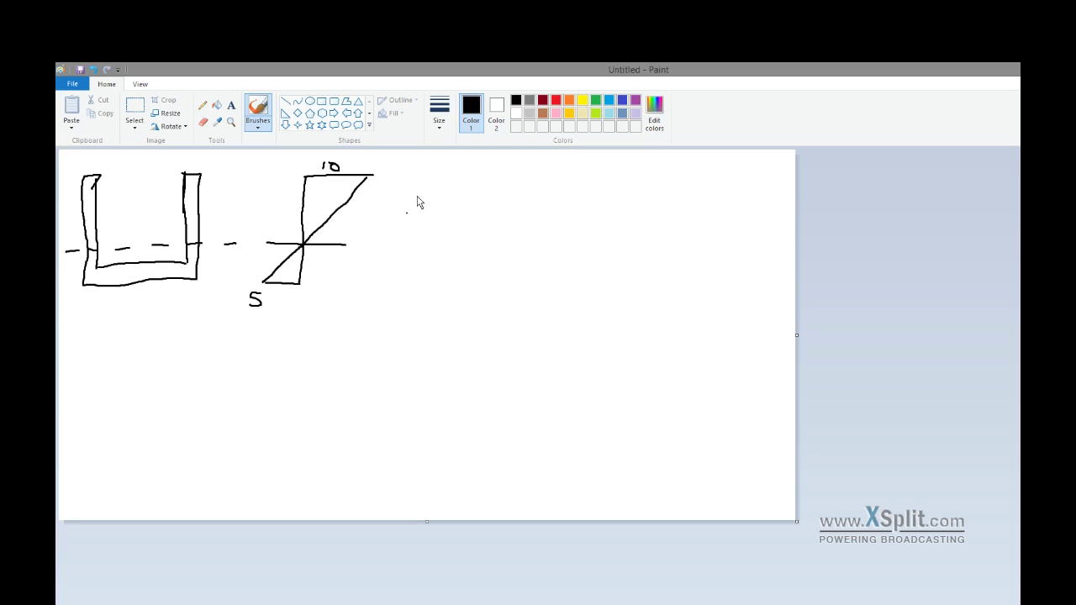
- Handwrite 10mpa at top and 5mpa at bottom, then draw a second stress triangle between them
{"action": "mouse_move", "coordinate": [461, 161]}
{"action": "left_mouse_down"}
{"action": "mouse_move", "coordinate": [461, 171]}
{"action": "mouse_move", "coordinate": [504, 171]}
{"action": "left_mouse_up"}
{"action": "mouse_move", "coordinate": [395, 298]}
{"action": "left_mouse_down"}
{"action": "mouse_move", "coordinate": [384, 312]}
{"action": "mouse_move", "coordinate": [435, 314]}
{"action": "left_mouse_up"}
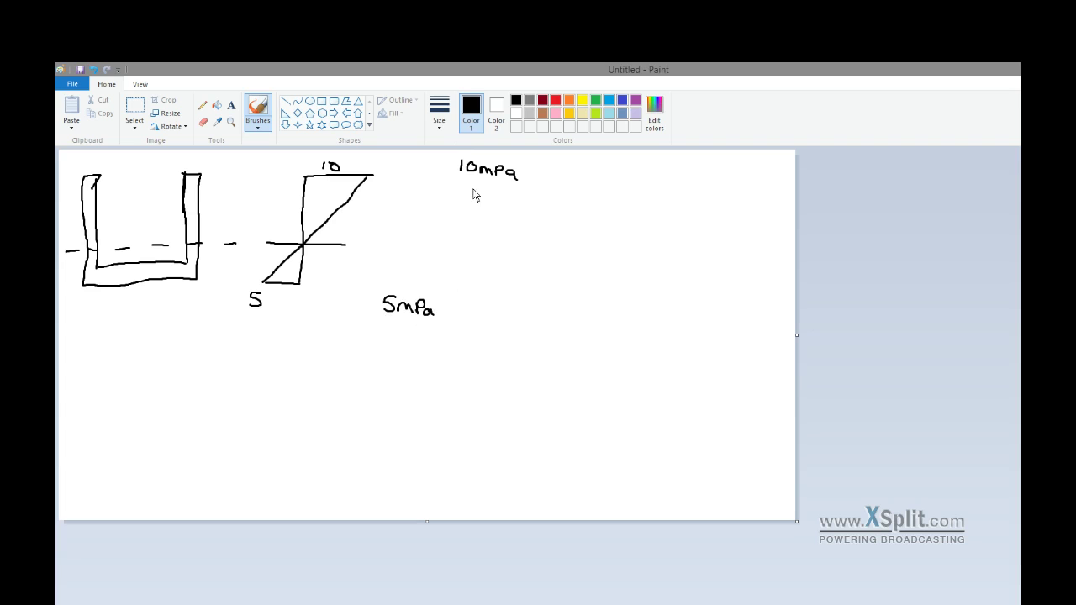
{"action": "mouse_move", "coordinate": [418, 256]}
{"action": "left_mouse_down"}
{"action": "mouse_move", "coordinate": [397, 284]}
{"action": "mouse_move", "coordinate": [435, 246]}
{"action": "left_mouse_up"}
{"action": "left_click_drag", "start_coordinate": [428, 179], "coordinate": [425, 241]}
{"action": "left_click_drag", "start_coordinate": [423, 283], "coordinate": [400, 283]}
{"action": "left_click_drag", "start_coordinate": [425, 179], "coordinate": [469, 182]}
{"action": "left_click", "coordinate": [119, 238]}
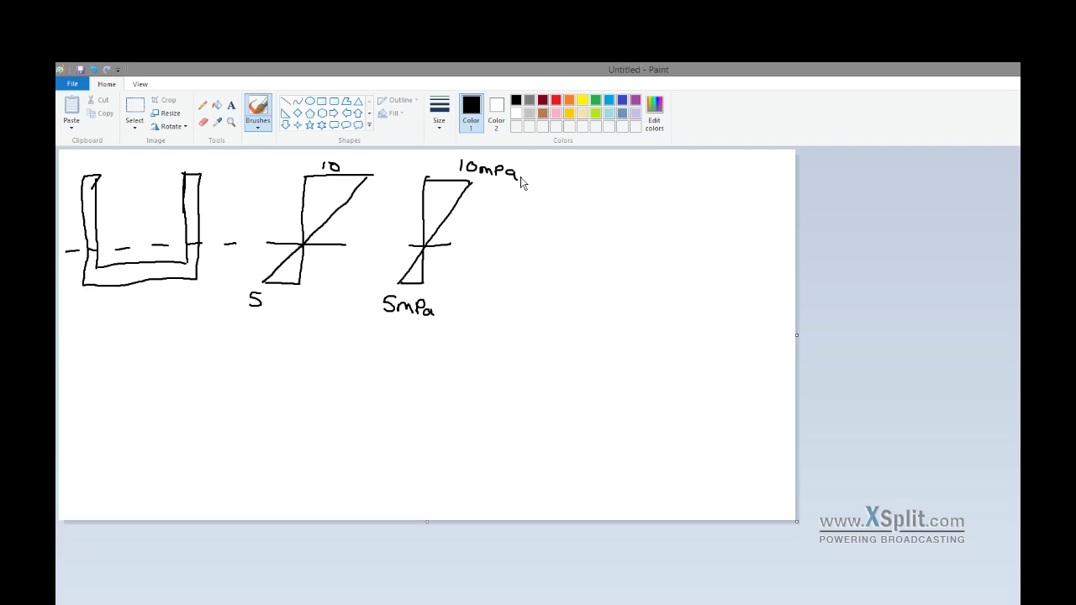
- Remove the stray dot after 10mpa and draw a rightward force arrow below the diagrams
{"action": "key", "text": "ctrl+z"}
{"action": "left_click", "coordinate": [524, 320]}
{"action": "left_click_drag", "start_coordinate": [497, 312], "coordinate": [553, 317]}
{"action": "mouse_move", "coordinate": [538, 309]}
{"action": "left_mouse_down"}
{"action": "mouse_move", "coordinate": [539, 328]}
{"action": "mouse_move", "coordinate": [513, 305]}
{"action": "left_mouse_up"}
- Draw a leftward force arrow at upper right, labelled 5 over a scribbled-out 10
{"action": "mouse_move", "coordinate": [646, 223]}
{"action": "left_mouse_down"}
{"action": "mouse_move", "coordinate": [601, 226]}
{"action": "mouse_move", "coordinate": [610, 230]}
{"action": "left_mouse_up"}
{"action": "mouse_move", "coordinate": [637, 196]}
{"action": "left_mouse_down"}
{"action": "mouse_move", "coordinate": [636, 212]}
{"action": "mouse_move", "coordinate": [645, 210]}
{"action": "mouse_move", "coordinate": [603, 210]}
{"action": "left_mouse_up"}
{"action": "left_click_drag", "start_coordinate": [670, 198], "coordinate": [654, 217]}
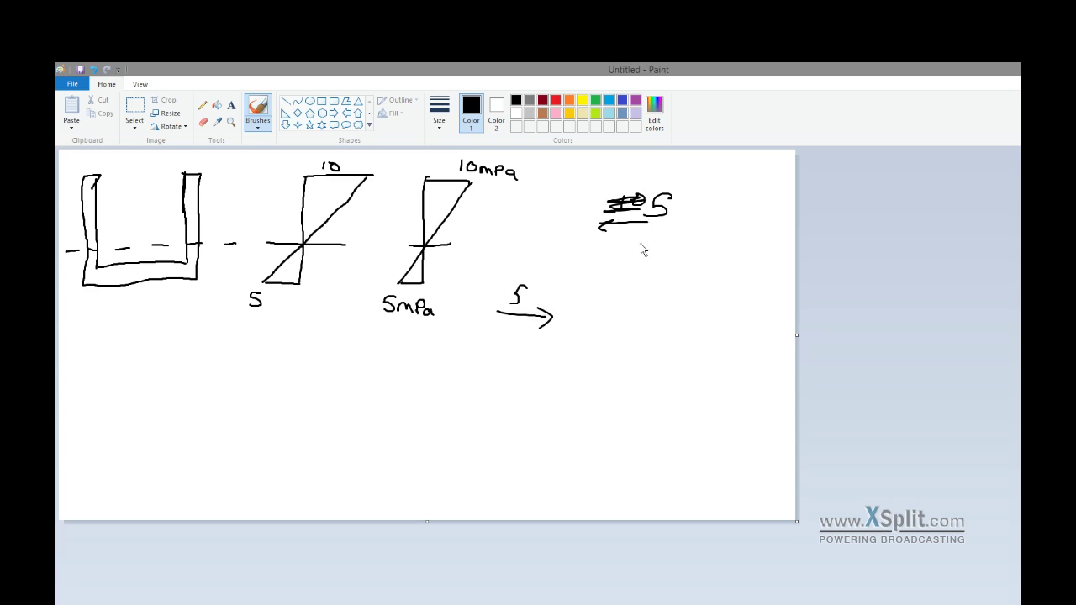
- Circle the lower force arrow and the upper arrow with its label
{"action": "mouse_move", "coordinate": [556, 311]}
{"action": "left_mouse_down"}
{"action": "mouse_move", "coordinate": [505, 288]}
{"action": "mouse_move", "coordinate": [542, 340]}
{"action": "mouse_move", "coordinate": [552, 313]}
{"action": "left_mouse_up"}
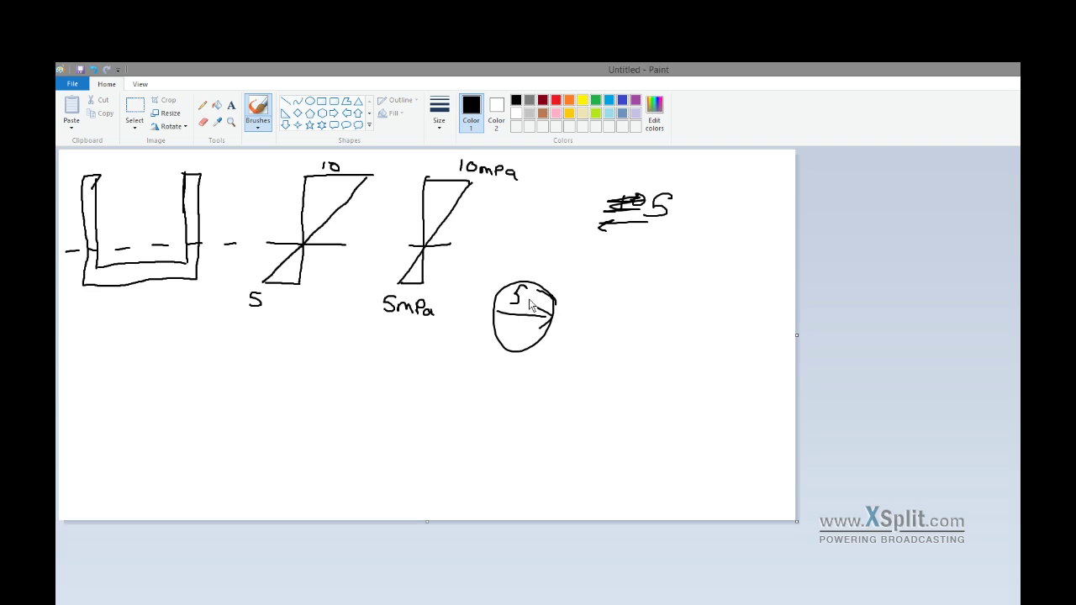
{"action": "mouse_move", "coordinate": [683, 187]}
{"action": "left_mouse_down"}
{"action": "mouse_move", "coordinate": [637, 174]}
{"action": "mouse_move", "coordinate": [594, 211]}
{"action": "mouse_move", "coordinate": [685, 211]}
{"action": "left_mouse_up"}
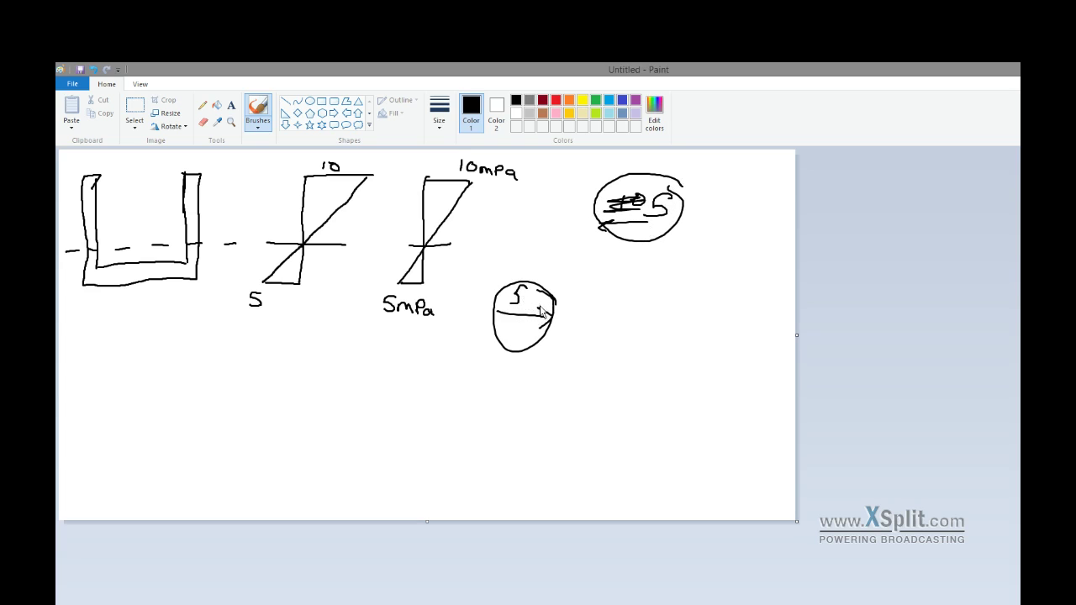
{"action": "left_click", "coordinate": [558, 290]}
{"action": "left_click", "coordinate": [430, 299]}
{"action": "left_click", "coordinate": [587, 265]}
- Write the ΣFx=0 force balance, then undo the equation, circles and force arrows
{"action": "mouse_move", "coordinate": [659, 276]}
{"action": "left_mouse_down"}
{"action": "mouse_move", "coordinate": [657, 311]}
{"action": "mouse_move", "coordinate": [694, 300]}
{"action": "left_mouse_up"}
{"action": "left_click_drag", "start_coordinate": [682, 307], "coordinate": [704, 297]}
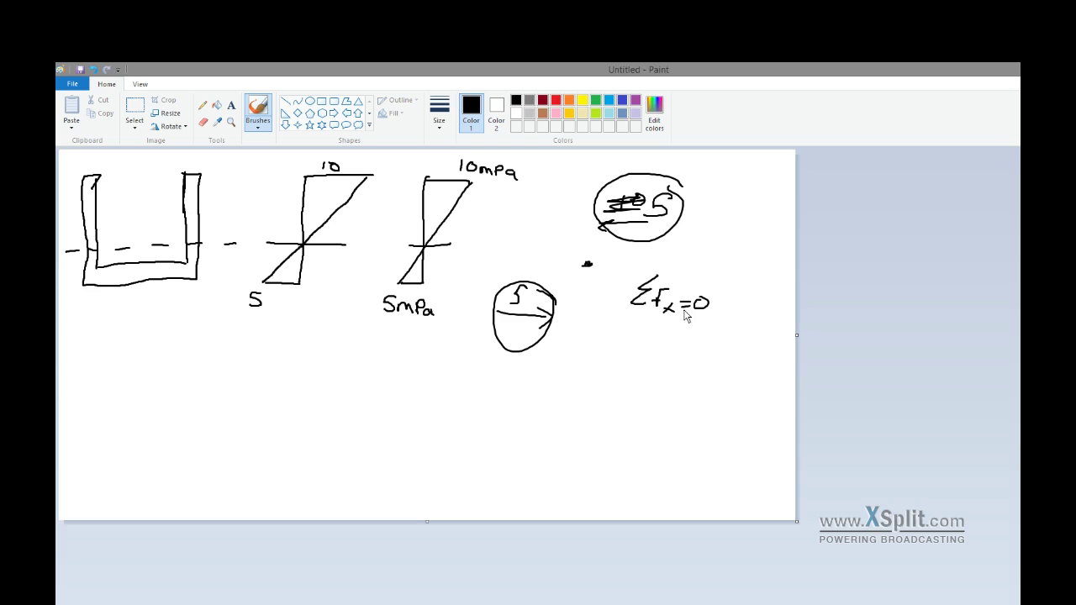
{"action": "left_click", "coordinate": [577, 324]}
{"action": "key", "text": "ctrl+z"}
{"action": "key", "text": "ctrl+z"}
{"action": "key", "text": "ctrl+z"}
{"action": "key", "text": "ctrl+z"}
{"action": "key", "text": "ctrl+z"}
{"action": "key", "text": "ctrl+z"}
{"action": "key", "text": "ctrl+z"}
{"action": "key", "text": "ctrl+z"}
{"action": "key", "text": "ctrl+z"}
{"action": "key", "text": "ctrl+z"}
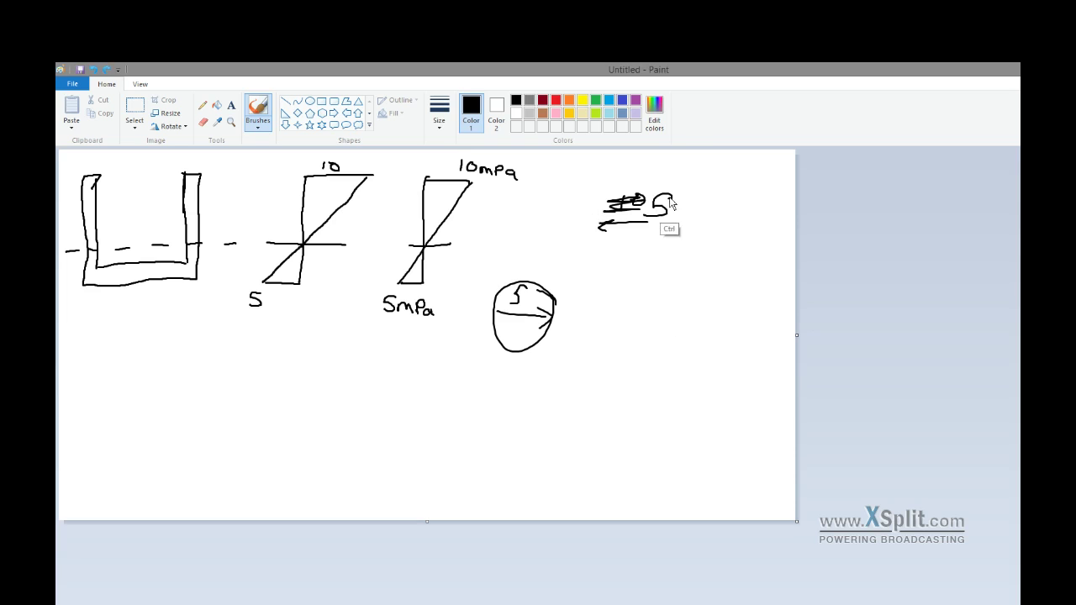
{"action": "key", "text": "ctrl+z"}
{"action": "key", "text": "ctrl+z"}
{"action": "key", "text": "ctrl+z"}
{"action": "key", "text": "ctrl+z"}
{"action": "key", "text": "ctrl+z"}
{"action": "key", "text": "ctrl+z"}
{"action": "key", "text": "ctrl+z"}
{"action": "key", "text": "ctrl+z"}
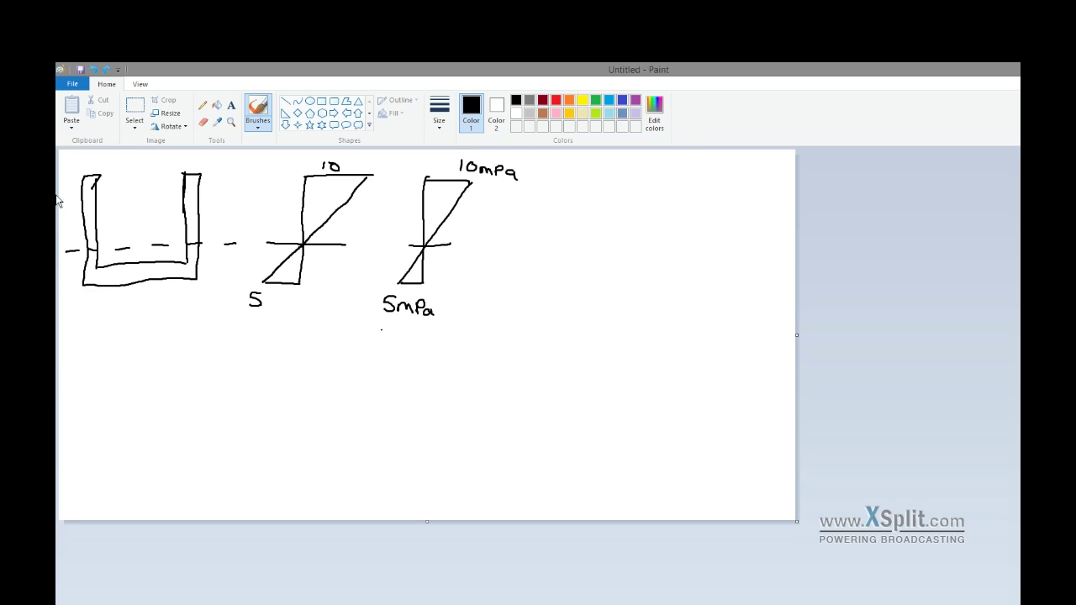
- Label the U-section's bottom thickness 10 and its wall thickness 5
{"action": "left_click_drag", "start_coordinate": [136, 270], "coordinate": [134, 324]}
{"action": "mouse_move", "coordinate": [145, 329]}
{"action": "left_mouse_down"}
{"action": "mouse_move", "coordinate": [145, 345]}
{"action": "mouse_move", "coordinate": [162, 345]}
{"action": "mouse_move", "coordinate": [154, 328]}
{"action": "left_mouse_up"}
{"action": "left_click_drag", "start_coordinate": [192, 206], "coordinate": [215, 181]}
{"action": "mouse_move", "coordinate": [91, 217]}
{"action": "left_mouse_down"}
{"action": "mouse_move", "coordinate": [115, 195]}
{"action": "mouse_move", "coordinate": [148, 193]}
{"action": "mouse_move", "coordinate": [131, 200]}
{"action": "left_mouse_up"}
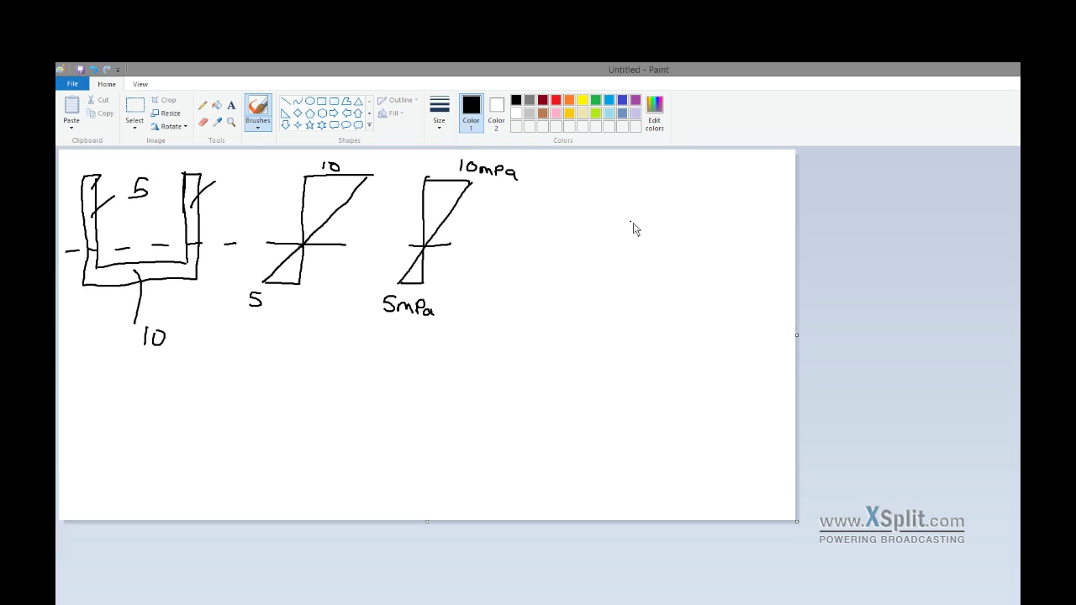
- Discard a diagonal sketch and draw a vertical force line with opposing 50 arrows
{"action": "left_click_drag", "start_coordinate": [639, 186], "coordinate": [542, 284]}
{"action": "left_click_drag", "start_coordinate": [559, 248], "coordinate": [590, 253]}
{"action": "key", "text": "ctrl+z"}
{"action": "key", "text": "ctrl+z"}
{"action": "key", "text": "ctrl+z"}
{"action": "mouse_move", "coordinate": [606, 180]}
{"action": "left_mouse_down"}
{"action": "mouse_move", "coordinate": [603, 282]}
{"action": "mouse_move", "coordinate": [567, 258]}
{"action": "mouse_move", "coordinate": [582, 250]}
{"action": "left_mouse_up"}
{"action": "left_click", "coordinate": [622, 220]}
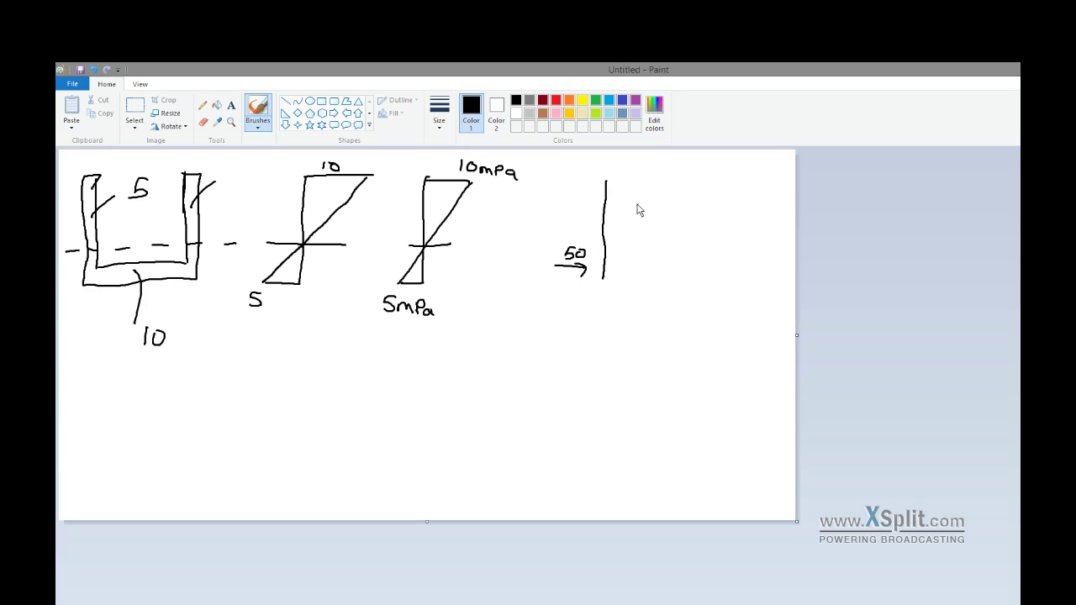
{"action": "left_click_drag", "start_coordinate": [658, 200], "coordinate": [619, 198]}
{"action": "mouse_move", "coordinate": [629, 191]}
{"action": "left_mouse_down"}
{"action": "mouse_move", "coordinate": [632, 204]}
{"action": "mouse_move", "coordinate": [644, 179]}
{"action": "mouse_move", "coordinate": [661, 180]}
{"action": "left_mouse_up"}
- Mark the line's mid-height, write the boxed Mr, and label the lever arm d
{"action": "left_click_drag", "start_coordinate": [592, 227], "coordinate": [617, 227]}
{"action": "key", "text": "ctrl+z"}
{"action": "left_click_drag", "start_coordinate": [612, 244], "coordinate": [601, 245]}
{"action": "mouse_move", "coordinate": [541, 328]}
{"action": "left_mouse_down"}
{"action": "mouse_move", "coordinate": [547, 313]}
{"action": "mouse_move", "coordinate": [556, 326]}
{"action": "mouse_move", "coordinate": [568, 317]}
{"action": "left_mouse_up"}
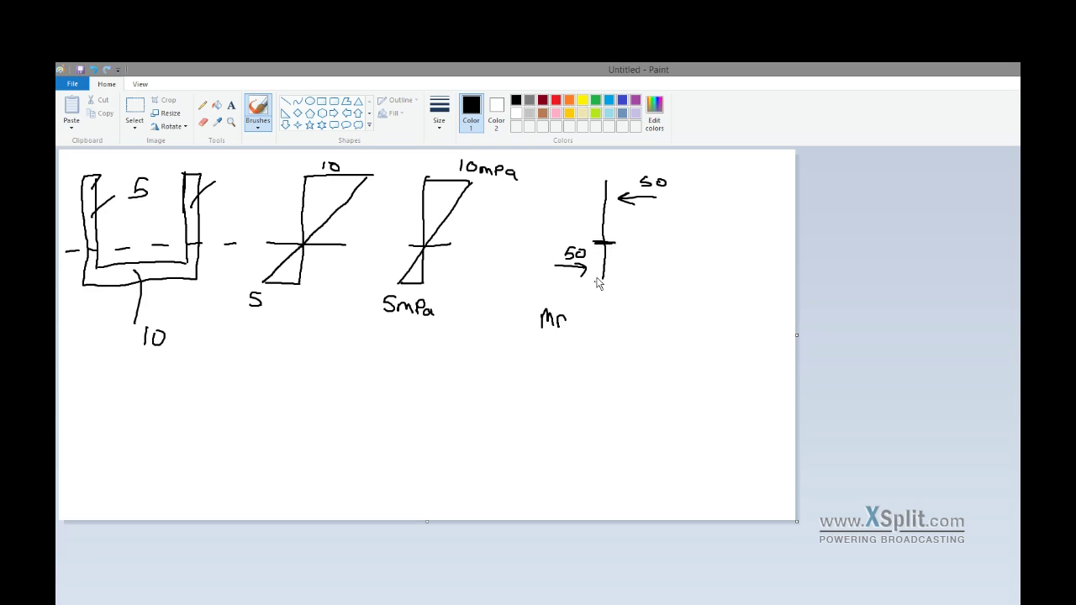
{"action": "mouse_move", "coordinate": [624, 261]}
{"action": "left_mouse_down"}
{"action": "mouse_move", "coordinate": [627, 272]}
{"action": "mouse_move", "coordinate": [607, 271]}
{"action": "mouse_move", "coordinate": [611, 201]}
{"action": "left_mouse_up"}
{"action": "left_click_drag", "start_coordinate": [602, 201], "coordinate": [615, 201]}
{"action": "mouse_move", "coordinate": [542, 298]}
{"action": "left_mouse_down"}
{"action": "mouse_move", "coordinate": [573, 334]}
{"action": "mouse_move", "coordinate": [533, 338]}
{"action": "mouse_move", "coordinate": [537, 299]}
{"action": "left_mouse_up"}
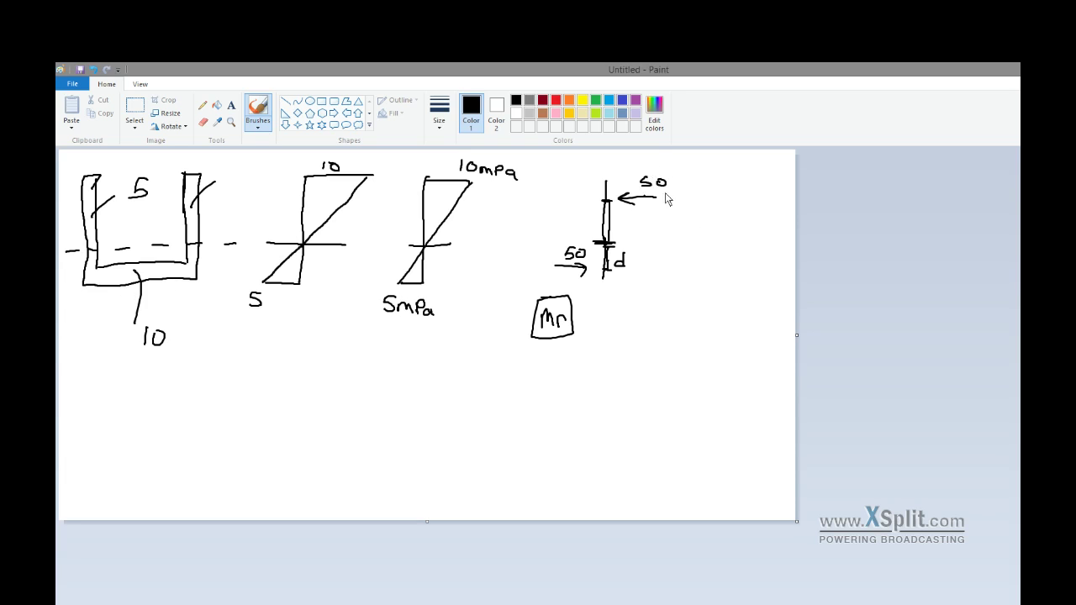
- Write ΣFx≠0 beside the force diagram and scribble it out
{"action": "mouse_move", "coordinate": [685, 220]}
{"action": "left_mouse_down"}
{"action": "mouse_move", "coordinate": [660, 259]}
{"action": "mouse_move", "coordinate": [692, 236]}
{"action": "mouse_move", "coordinate": [695, 262]}
{"action": "mouse_move", "coordinate": [705, 242]}
{"action": "mouse_move", "coordinate": [719, 241]}
{"action": "left_mouse_up"}
{"action": "mouse_move", "coordinate": [705, 251]}
{"action": "left_mouse_down"}
{"action": "mouse_move", "coordinate": [719, 250]}
{"action": "mouse_move", "coordinate": [706, 257]}
{"action": "left_mouse_up"}
{"action": "mouse_move", "coordinate": [733, 231]}
{"action": "left_mouse_down"}
{"action": "mouse_move", "coordinate": [723, 244]}
{"action": "mouse_move", "coordinate": [735, 232]}
{"action": "left_mouse_up"}
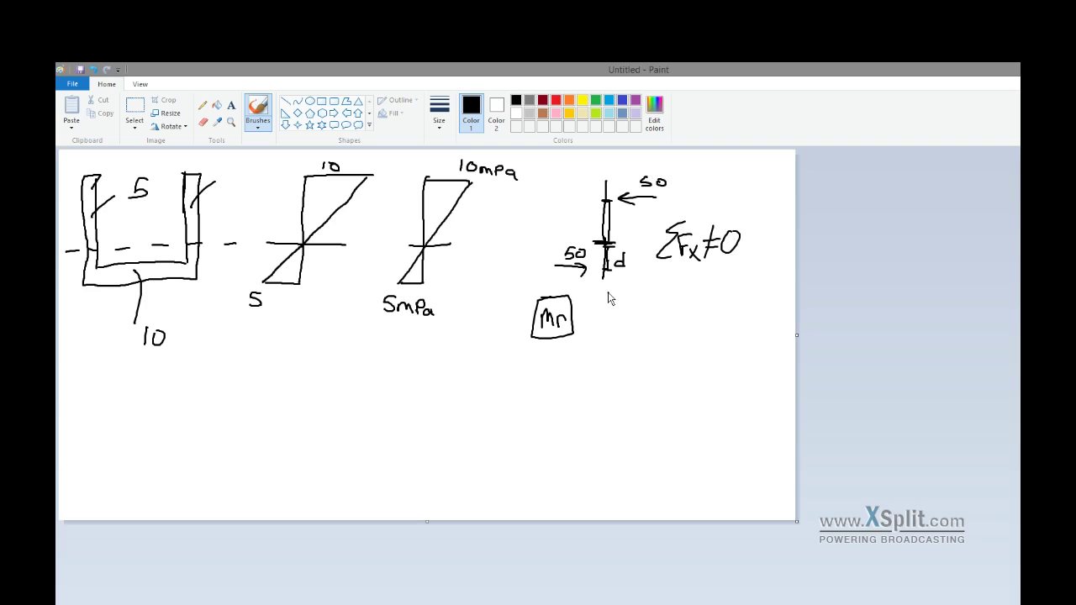
{"action": "left_click", "coordinate": [724, 253]}
{"action": "mouse_move", "coordinate": [718, 258]}
{"action": "left_mouse_down"}
{"action": "mouse_move", "coordinate": [673, 244]}
{"action": "mouse_move", "coordinate": [702, 243]}
{"action": "left_mouse_up"}
- Undo the scribble, the force diagram and most of the stress sketches
{"action": "left_click", "coordinate": [491, 192]}
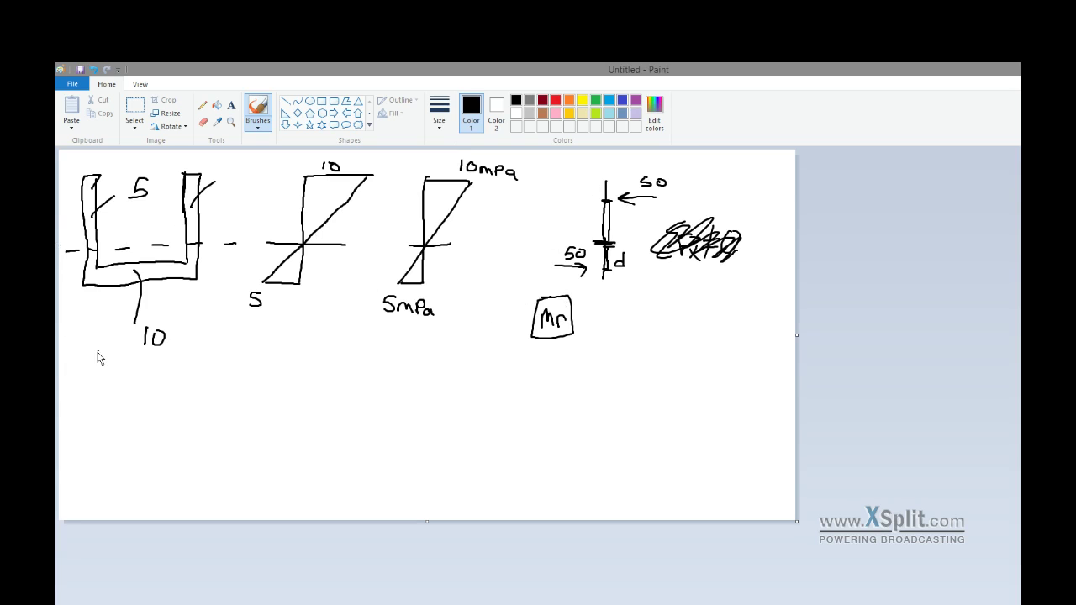
{"action": "key", "text": "ctrl+z"}
{"action": "key", "text": "ctrl+z"}
{"action": "key", "text": "ctrl+z"}
{"action": "key", "text": "ctrl+z"}
{"action": "key", "text": "ctrl+z"}
{"action": "key", "text": "ctrl+z"}
{"action": "key", "text": "ctrl+z"}
{"action": "key", "text": "ctrl+z"}
{"action": "key", "text": "ctrl+z"}
{"action": "key", "text": "ctrl+z"}
{"action": "key", "text": "ctrl+z"}
{"action": "key", "text": "ctrl+z"}
{"action": "key", "text": "ctrl+z"}
{"action": "key", "text": "ctrl+z"}
{"action": "key", "text": "ctrl+z"}
{"action": "key", "text": "ctrl+z"}
{"action": "key", "text": "ctrl+z"}
{"action": "key", "text": "ctrl+z"}
{"action": "key", "text": "ctrl+z"}
{"action": "key", "text": "ctrl+z"}
{"action": "key", "text": "ctrl+z"}
{"action": "key", "text": "ctrl+z"}
{"action": "key", "text": "ctrl+z"}
{"action": "key", "text": "ctrl+z"}
{"action": "key", "text": "ctrl+z"}
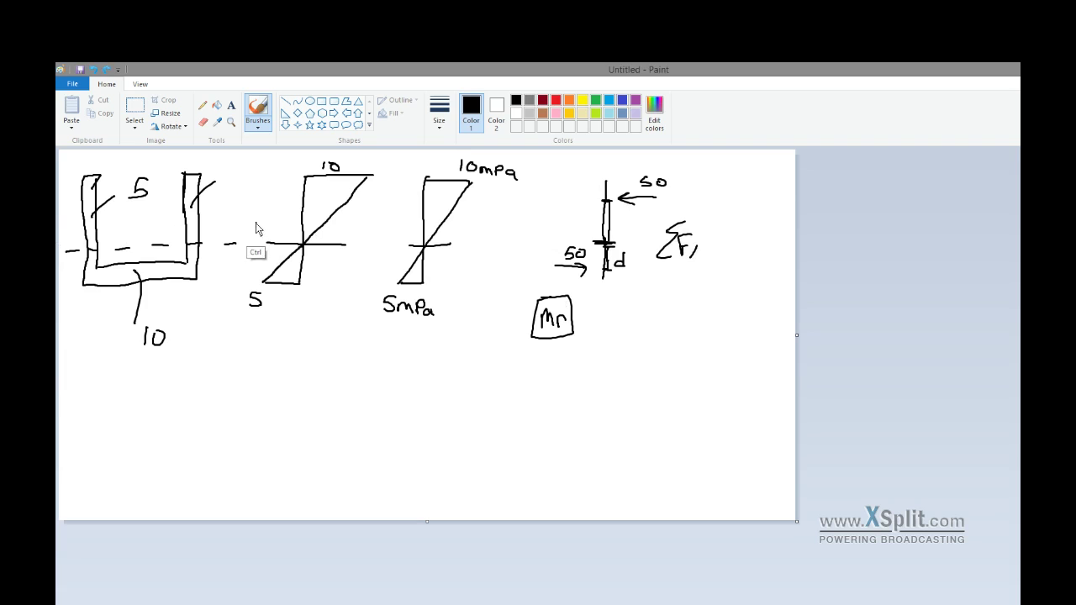
{"action": "key", "text": "ctrl+z"}
{"action": "key", "text": "ctrl+z"}
{"action": "key", "text": "ctrl+z"}
{"action": "key", "text": "ctrl+z"}
{"action": "key", "text": "ctrl+z"}
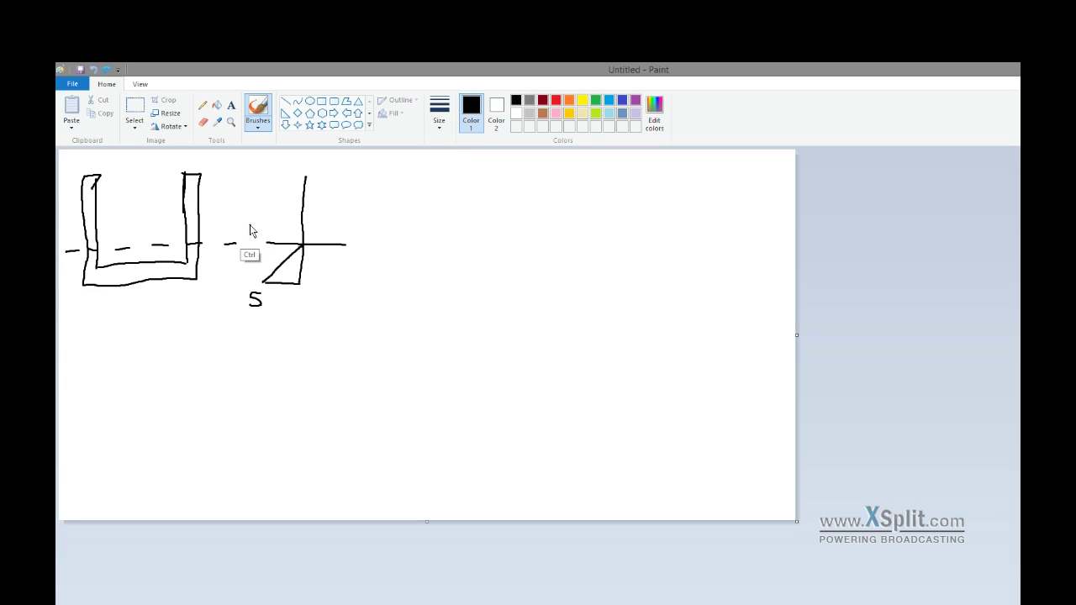
- Make trial rectangular selections over the drawing and empty canvas, then dismiss them
{"action": "left_click", "coordinate": [135, 107]}
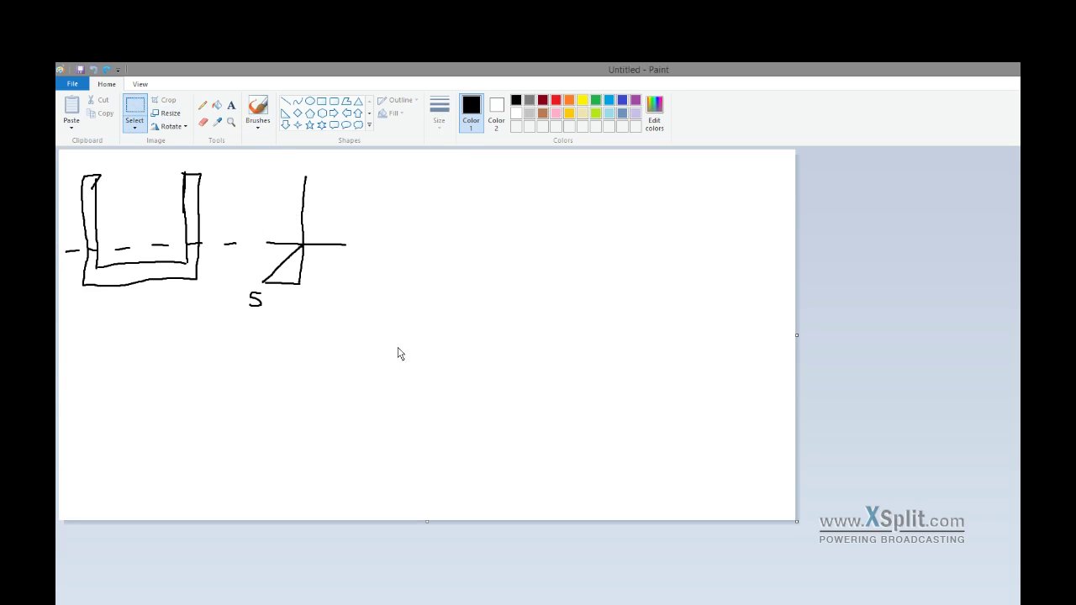
{"action": "left_click_drag", "start_coordinate": [399, 350], "coordinate": [59, 156]}
{"action": "key", "text": "Escape"}
{"action": "mouse_move", "coordinate": [383, 198]}
{"action": "left_mouse_down"}
{"action": "mouse_move", "coordinate": [432, 198]}
{"action": "mouse_move", "coordinate": [410, 243]}
{"action": "left_mouse_up"}
{"action": "left_click", "coordinate": [306, 168]}
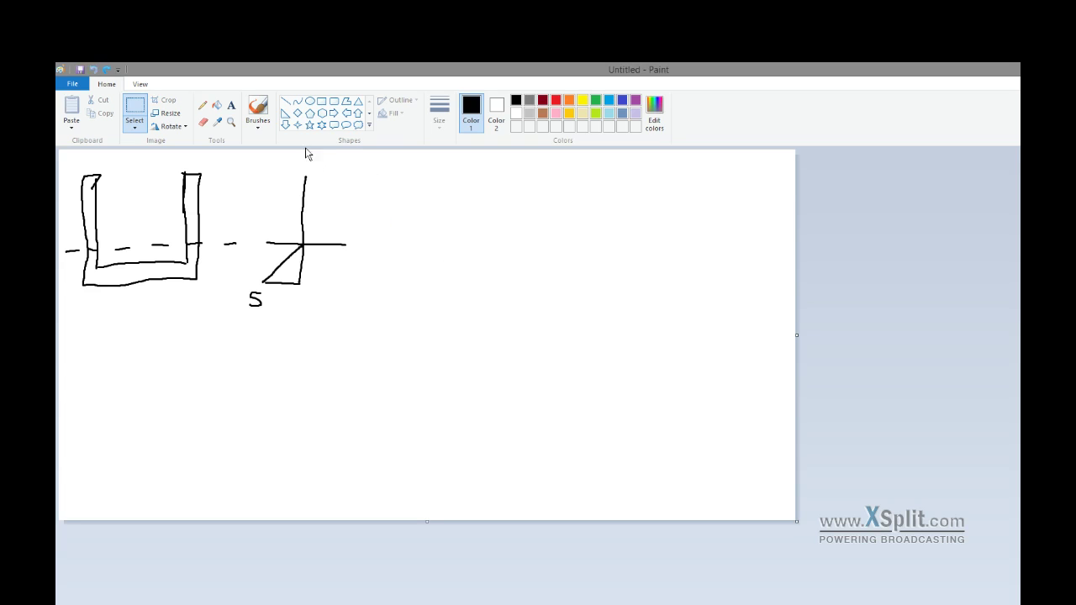
- Handwrite the step notes '1) N.A.' and 'Above & below' beside the sketch
{"action": "left_click", "coordinate": [259, 112]}
{"action": "mouse_move", "coordinate": [394, 177]}
{"action": "left_mouse_down"}
{"action": "mouse_move", "coordinate": [443, 188]}
{"action": "mouse_move", "coordinate": [466, 191]}
{"action": "mouse_move", "coordinate": [465, 203]}
{"action": "mouse_move", "coordinate": [471, 188]}
{"action": "mouse_move", "coordinate": [509, 207]}
{"action": "left_mouse_up"}
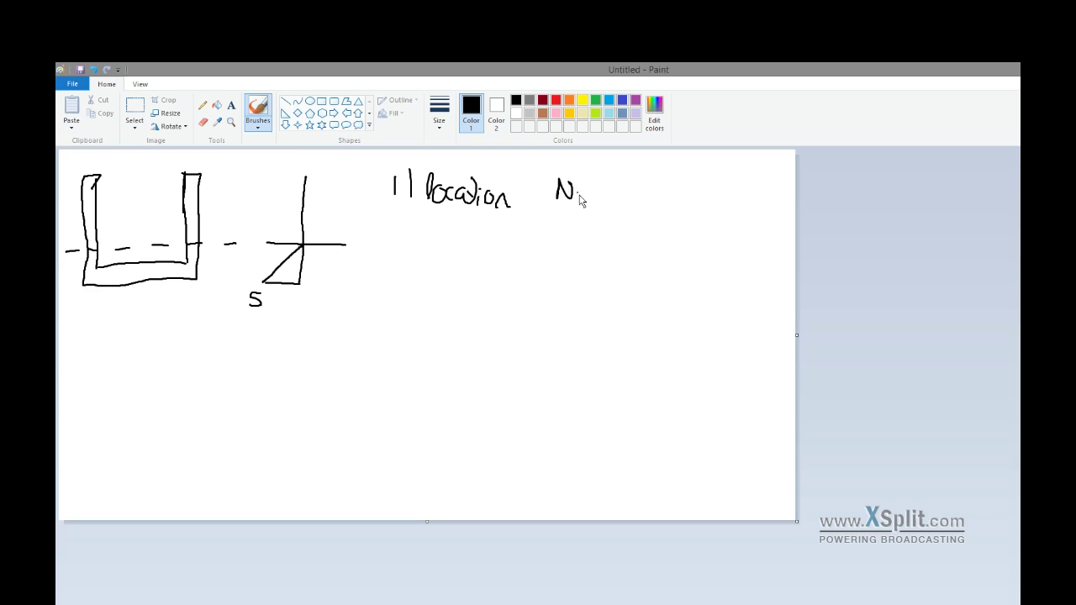
{"action": "mouse_move", "coordinate": [593, 202]}
{"action": "left_mouse_down"}
{"action": "mouse_move", "coordinate": [609, 202]}
{"action": "mouse_move", "coordinate": [607, 191]}
{"action": "left_mouse_up"}
{"action": "left_click", "coordinate": [611, 199]}
{"action": "mouse_move", "coordinate": [398, 227]}
{"action": "left_mouse_down"}
{"action": "mouse_move", "coordinate": [422, 250]}
{"action": "mouse_move", "coordinate": [444, 232]}
{"action": "mouse_move", "coordinate": [454, 248]}
{"action": "mouse_move", "coordinate": [518, 238]}
{"action": "mouse_move", "coordinate": [529, 251]}
{"action": "mouse_move", "coordinate": [583, 246]}
{"action": "left_mouse_up"}
{"action": "left_click", "coordinate": [551, 241]}
{"action": "mouse_move", "coordinate": [608, 237]}
{"action": "left_mouse_down"}
{"action": "mouse_move", "coordinate": [658, 250]}
{"action": "mouse_move", "coordinate": [715, 237]}
{"action": "left_mouse_up"}
{"action": "mouse_move", "coordinate": [641, 271]}
{"action": "left_mouse_down"}
{"action": "mouse_move", "coordinate": [639, 291]}
{"action": "mouse_move", "coordinate": [715, 286]}
{"action": "mouse_move", "coordinate": [745, 270]}
{"action": "mouse_move", "coordinate": [750, 291]}
{"action": "left_mouse_up"}
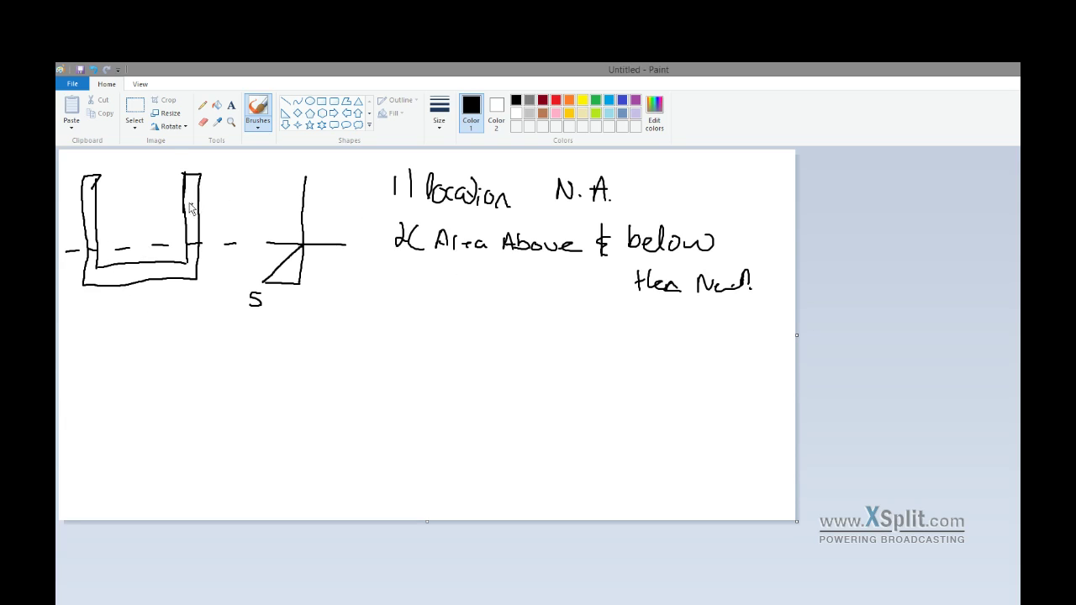
{"action": "key", "text": "ctrl+z"}
{"action": "key", "text": "ctrl+z"}
- Select the whole drawing and cut it off the canvas with Ctrl+X
{"action": "left_click", "coordinate": [135, 108]}
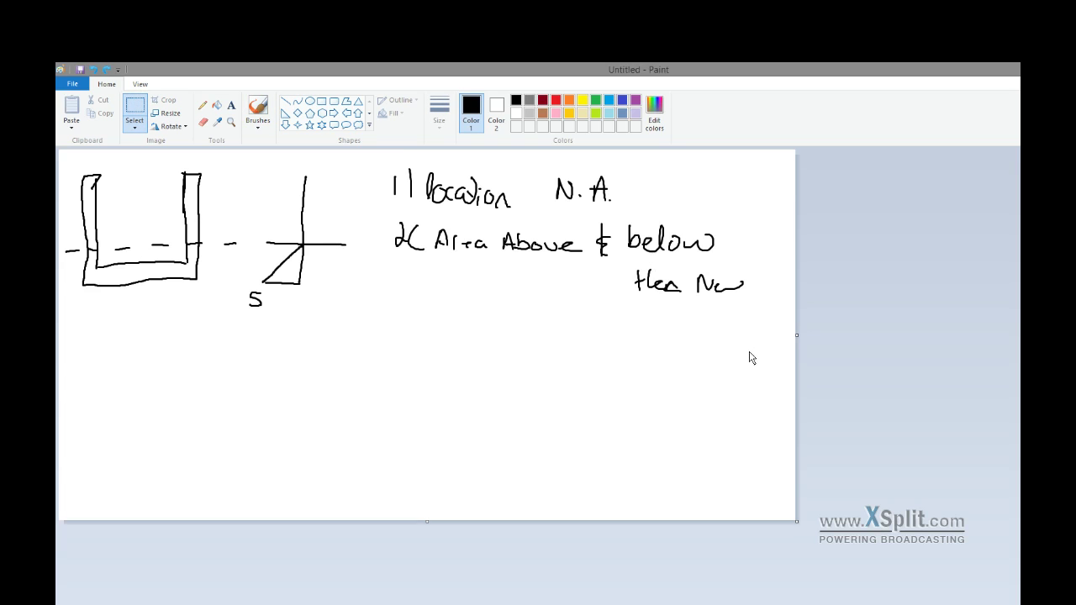
{"action": "mouse_move", "coordinate": [742, 308]}
{"action": "left_mouse_down"}
{"action": "mouse_move", "coordinate": [592, 202]}
{"action": "mouse_move", "coordinate": [261, 156]}
{"action": "mouse_move", "coordinate": [73, 156]}
{"action": "left_mouse_up"}
{"action": "key", "text": "ctrl+x"}
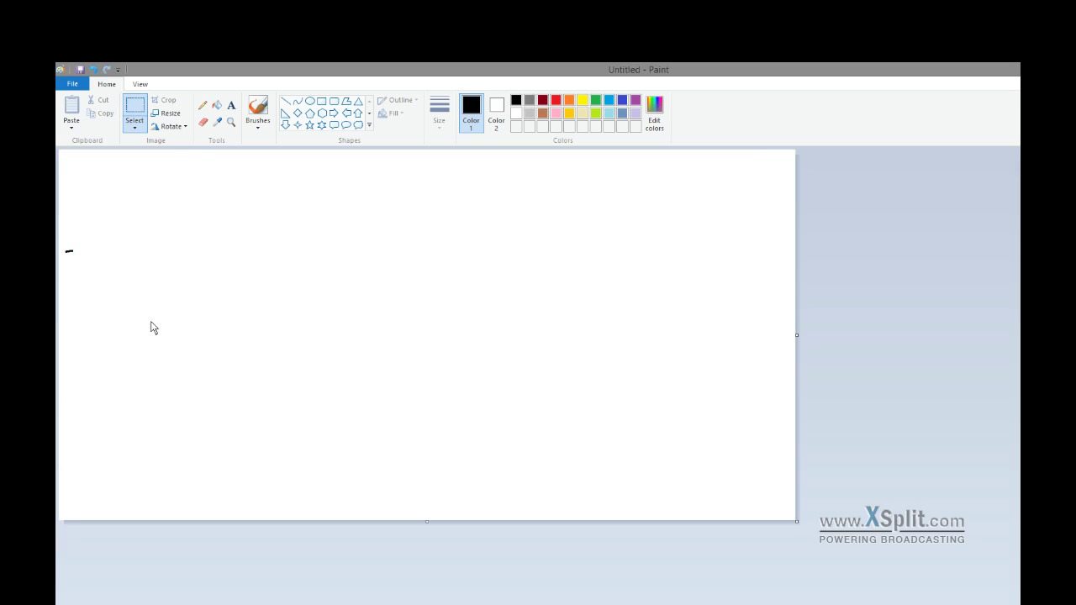
- Clear the leftover mark, then draw and undo a short straight line at left
{"action": "left_click_drag", "start_coordinate": [149, 321], "coordinate": [66, 241]}
{"action": "left_click", "coordinate": [94, 232]}
{"action": "left_click", "coordinate": [286, 102]}
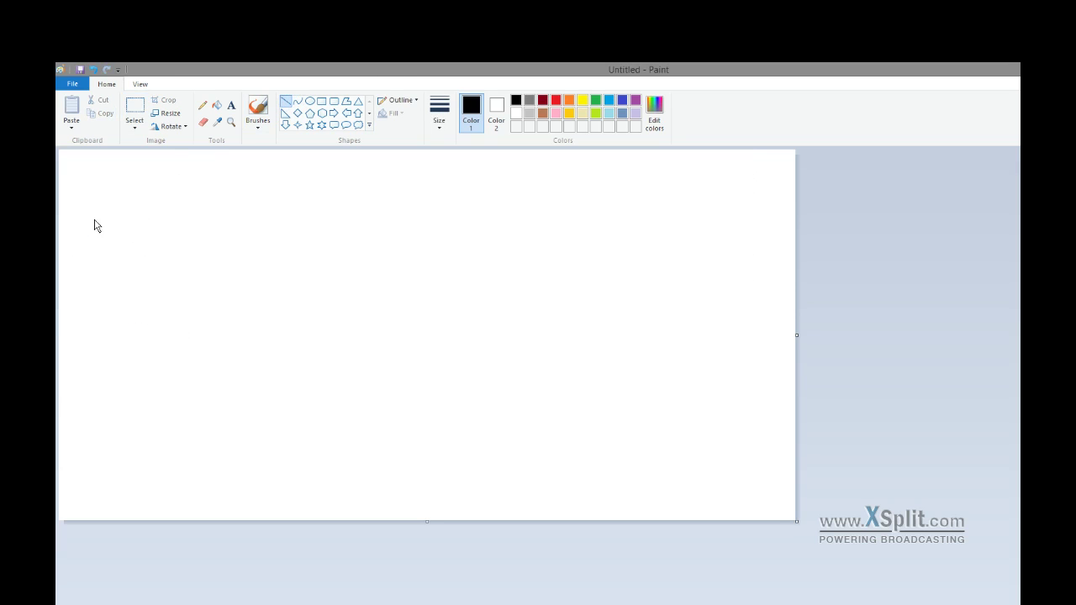
{"action": "left_click_drag", "start_coordinate": [90, 207], "coordinate": [86, 234]}
{"action": "key", "text": "ctrl+z"}
- Redraw the U's left arm with the brush and add dashes across the U
{"action": "left_click", "coordinate": [257, 111]}
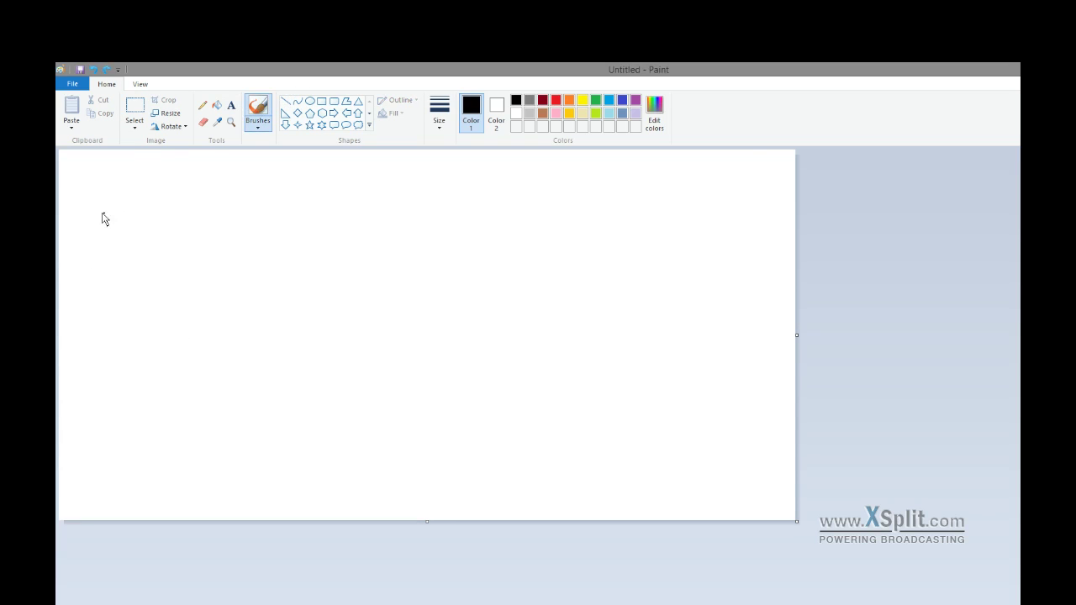
{"action": "mouse_move", "coordinate": [87, 204]}
{"action": "left_mouse_down"}
{"action": "mouse_move", "coordinate": [91, 245]}
{"action": "mouse_move", "coordinate": [125, 279]}
{"action": "mouse_move", "coordinate": [180, 289]}
{"action": "mouse_move", "coordinate": [210, 270]}
{"action": "mouse_move", "coordinate": [216, 200]}
{"action": "left_mouse_up"}
{"action": "mouse_move", "coordinate": [91, 203]}
{"action": "left_mouse_down"}
{"action": "mouse_move", "coordinate": [108, 254]}
{"action": "mouse_move", "coordinate": [156, 283]}
{"action": "mouse_move", "coordinate": [202, 260]}
{"action": "mouse_move", "coordinate": [207, 202]}
{"action": "mouse_move", "coordinate": [216, 201]}
{"action": "left_mouse_up"}
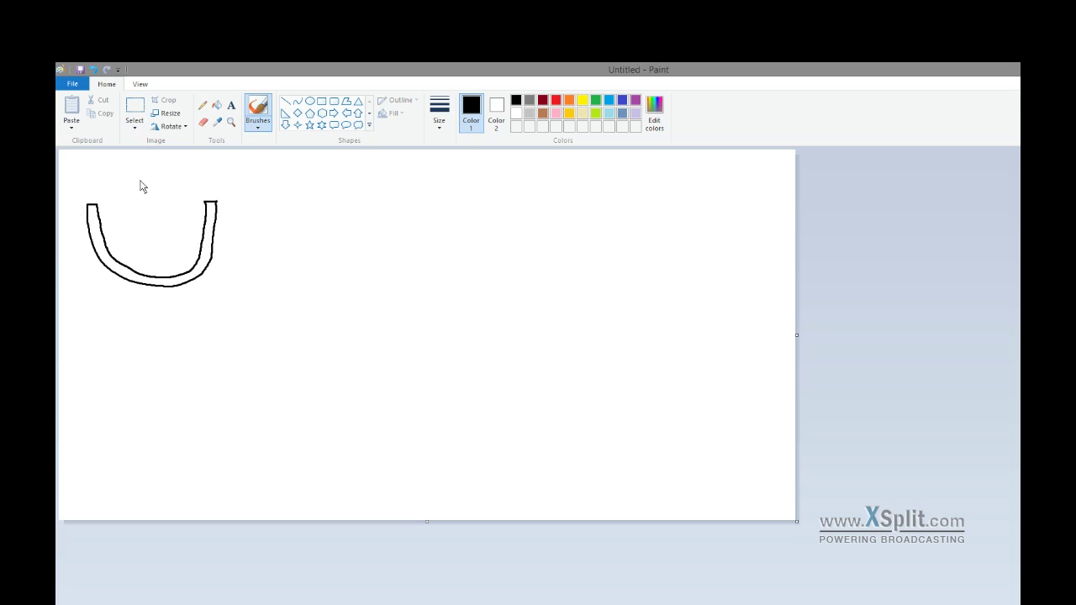
{"action": "left_click_drag", "start_coordinate": [253, 256], "coordinate": [94, 262]}
- In MATLAB, open Cracking_Moment.m from Documents > Concrete Canoe > Exit > Design > Cracked Analysis
{"action": "key", "text": "alt+Tab"}
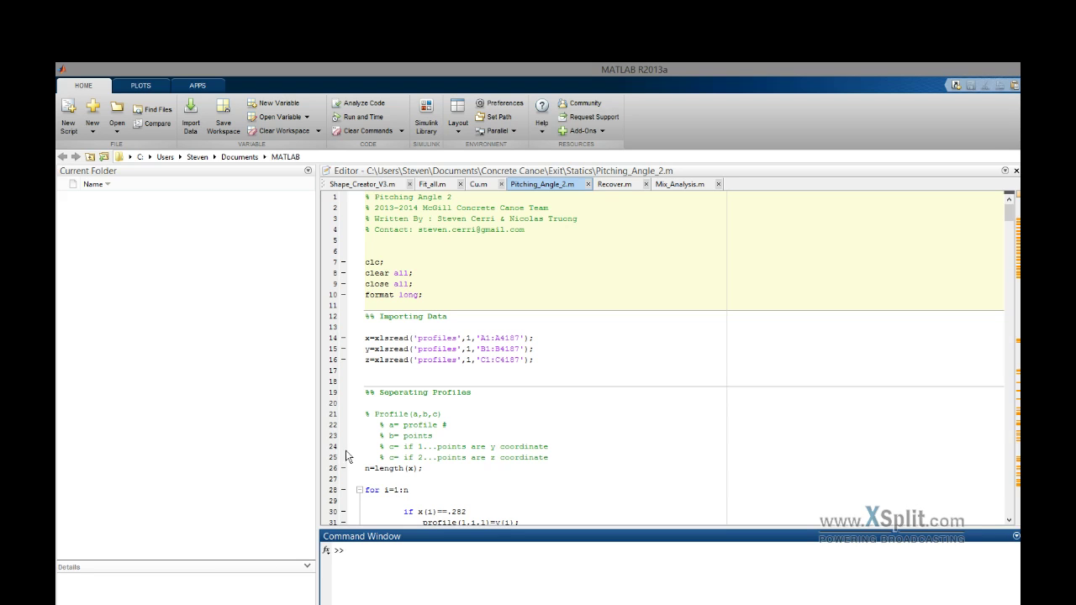
{"action": "left_click", "coordinate": [118, 128]}
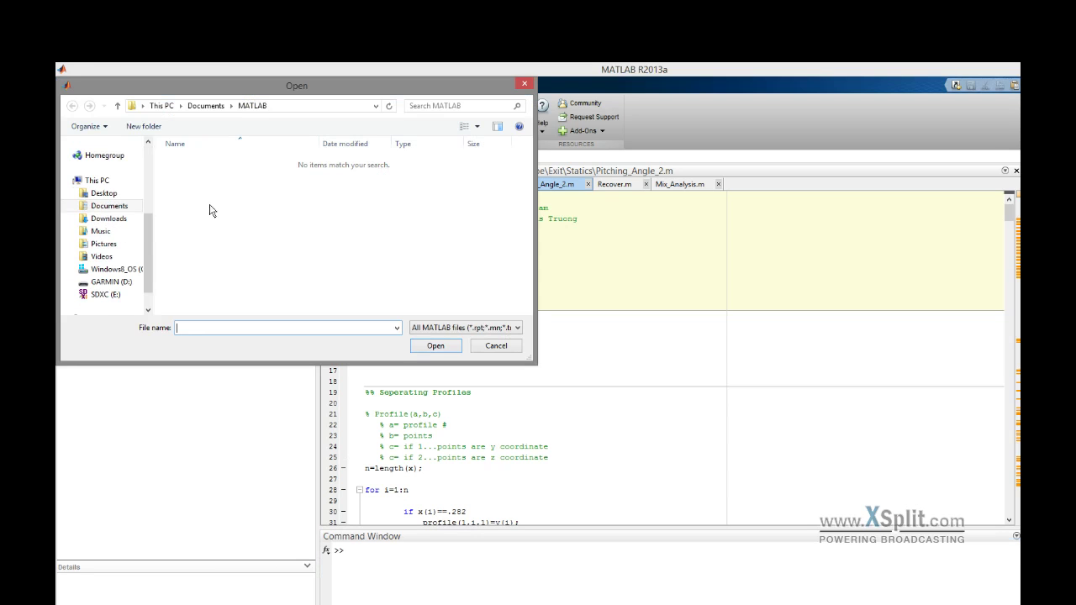
{"action": "left_click", "coordinate": [116, 209]}
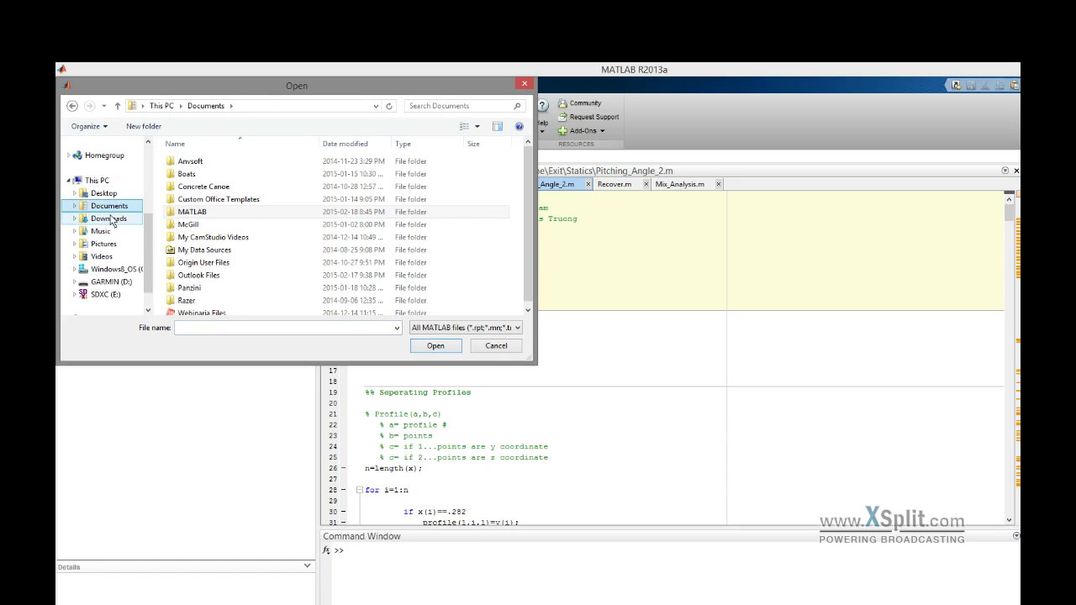
{"action": "double_click", "coordinate": [271, 197]}
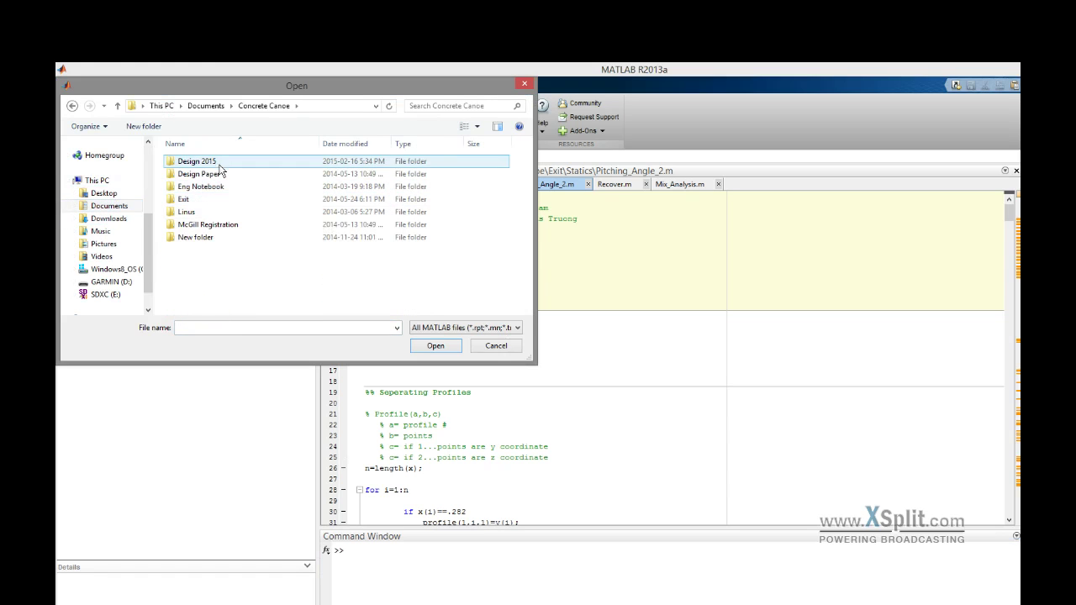
{"action": "double_click", "coordinate": [217, 200]}
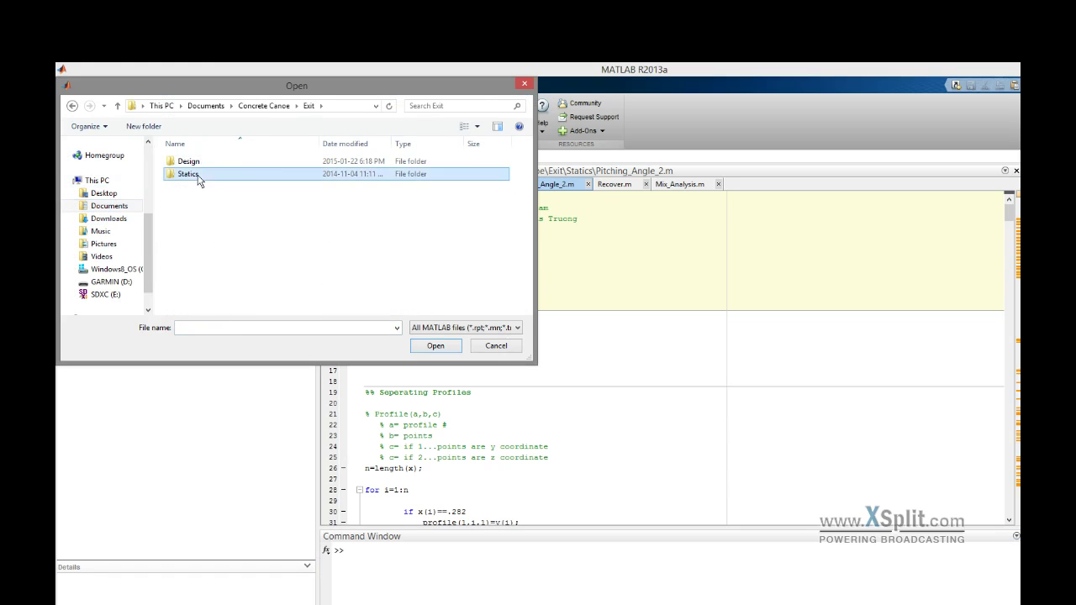
{"action": "double_click", "coordinate": [198, 175]}
{"action": "key", "text": "BackSpace"}
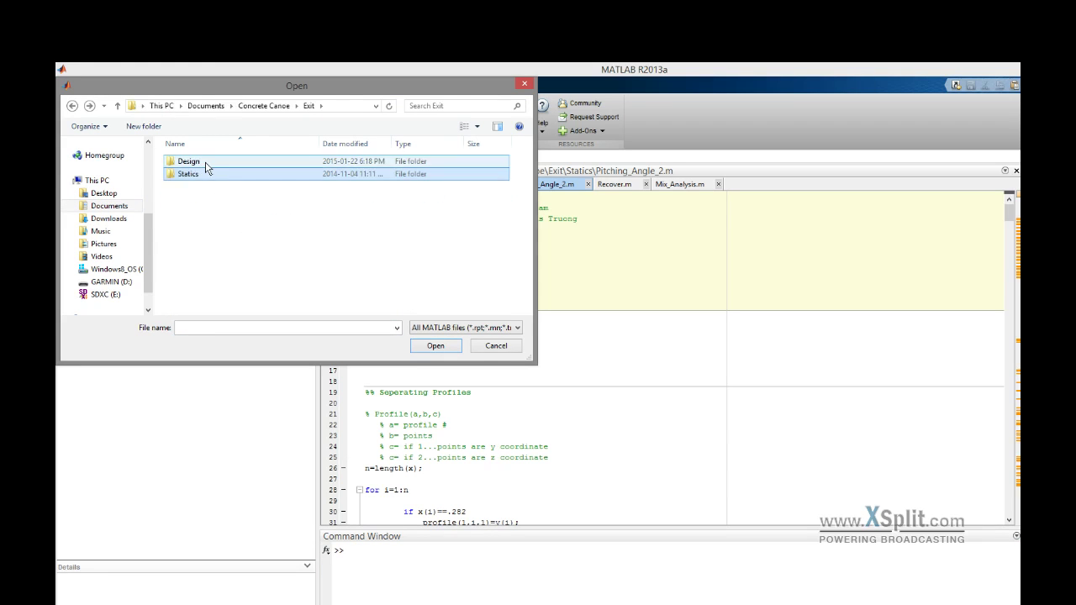
{"action": "double_click", "coordinate": [206, 162]}
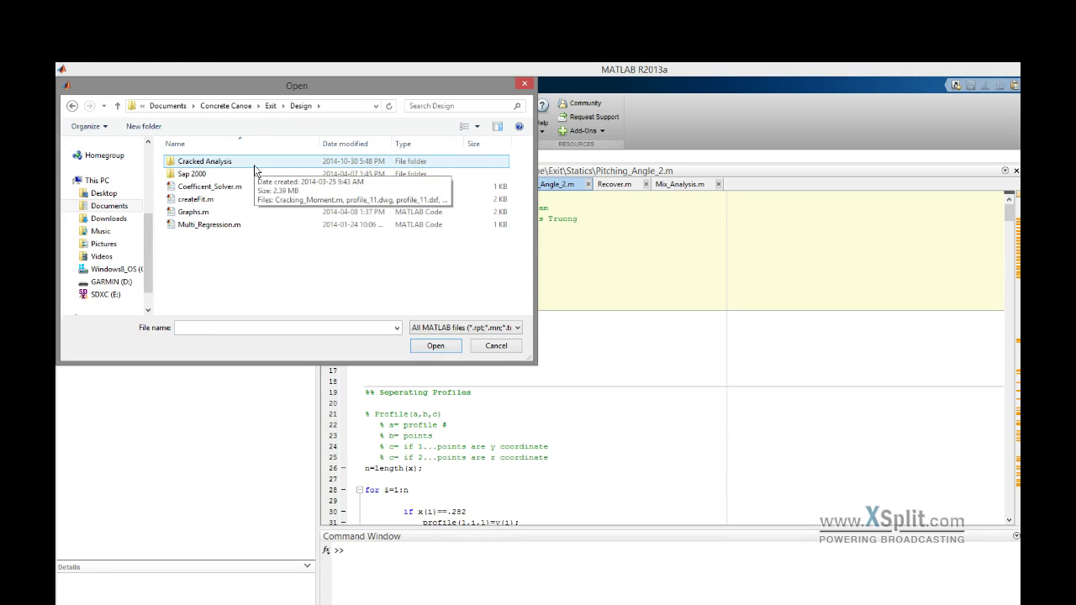
{"action": "double_click", "coordinate": [256, 163]}
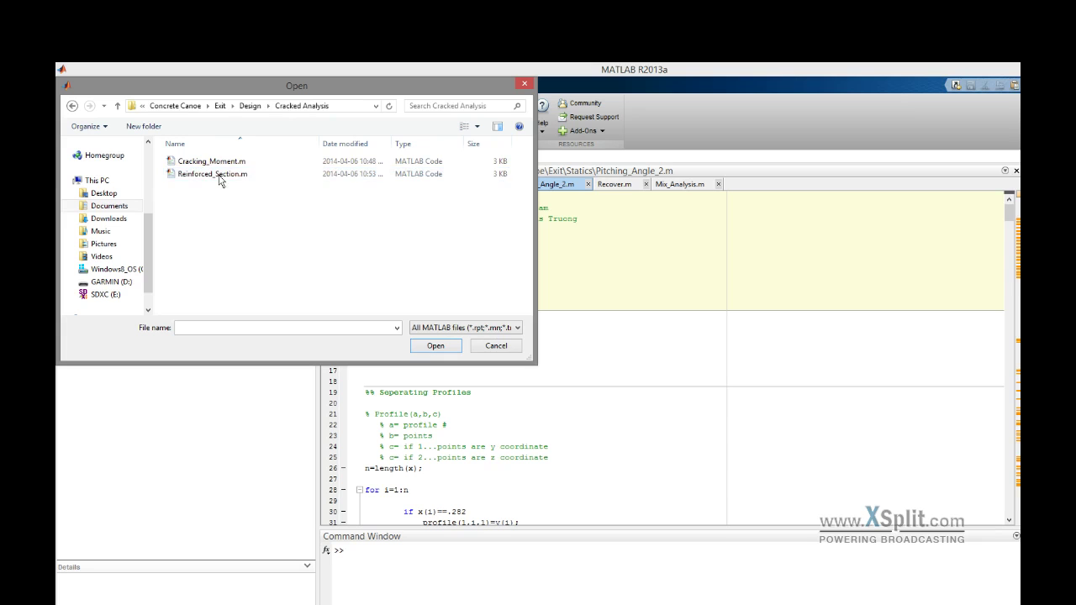
{"action": "left_click", "coordinate": [216, 164]}
{"action": "left_click", "coordinate": [434, 345]}
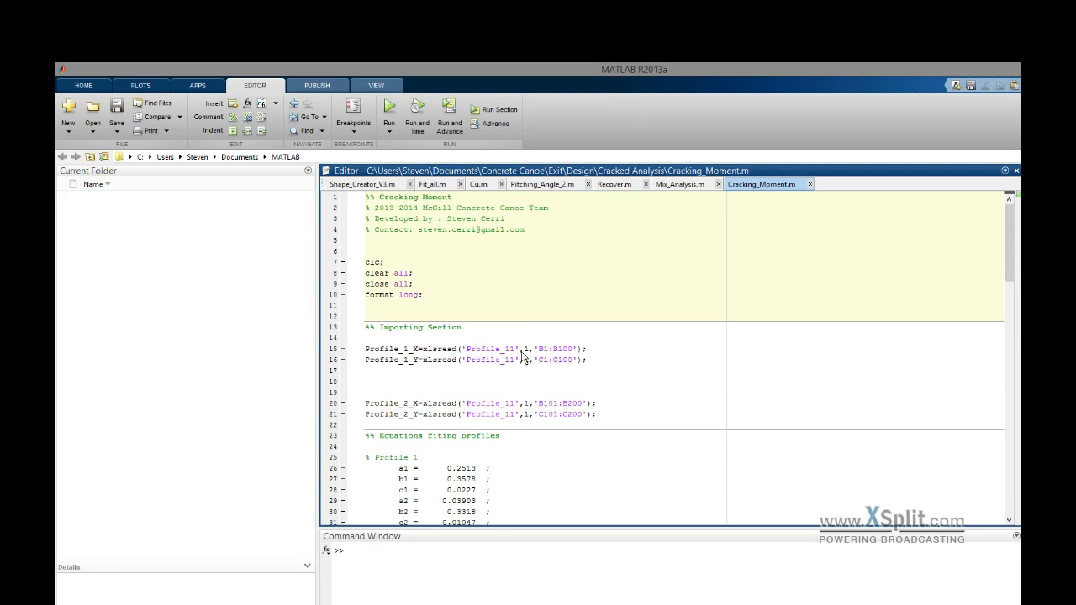
- Scroll through the Cracking_Moment.m code, then return to the Paint hull sketch
{"action": "scroll", "coordinate": [539, 362], "scroll_direction": "down", "scroll_amount": 8}
{"action": "scroll", "coordinate": [579, 377], "scroll_direction": "down", "scroll_amount": 11}
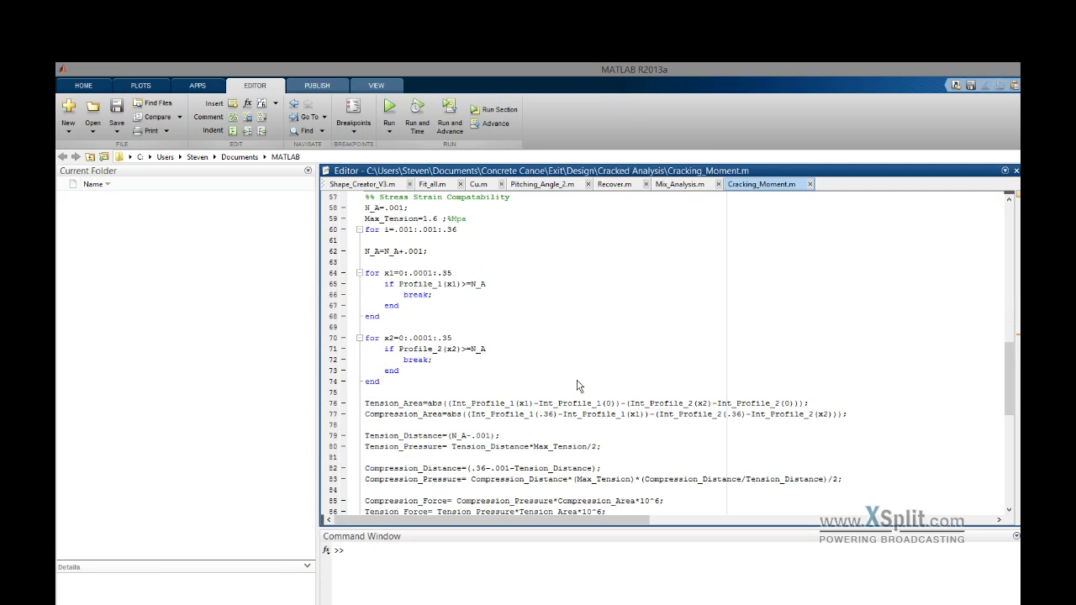
{"action": "scroll", "coordinate": [572, 405], "scroll_direction": "up", "scroll_amount": 11}
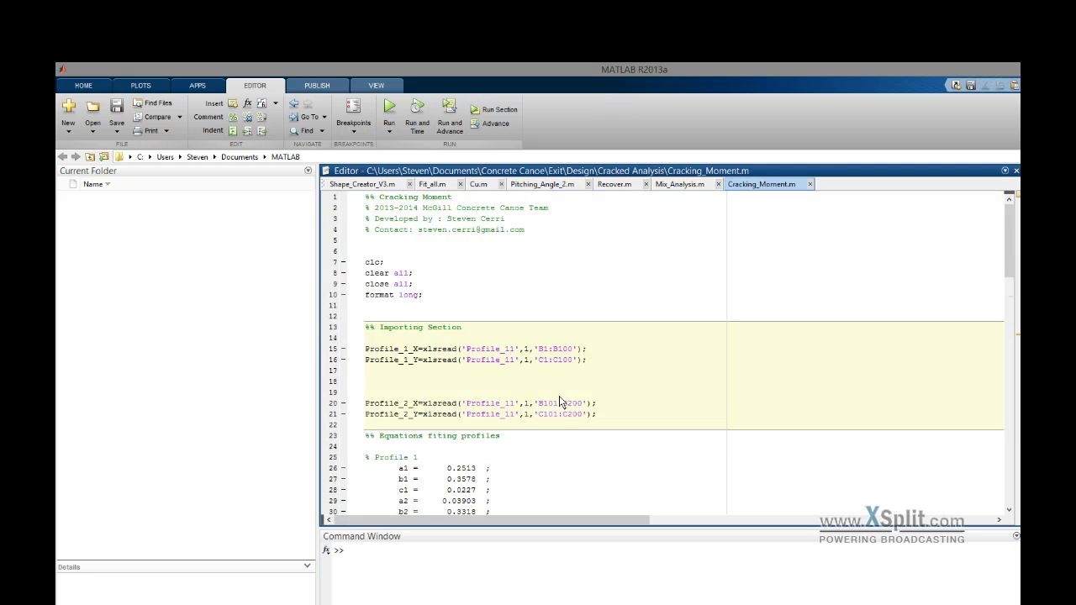
{"action": "scroll", "coordinate": [555, 409], "scroll_direction": "down", "scroll_amount": 9}
{"action": "scroll", "coordinate": [551, 411], "scroll_direction": "down", "scroll_amount": 20}
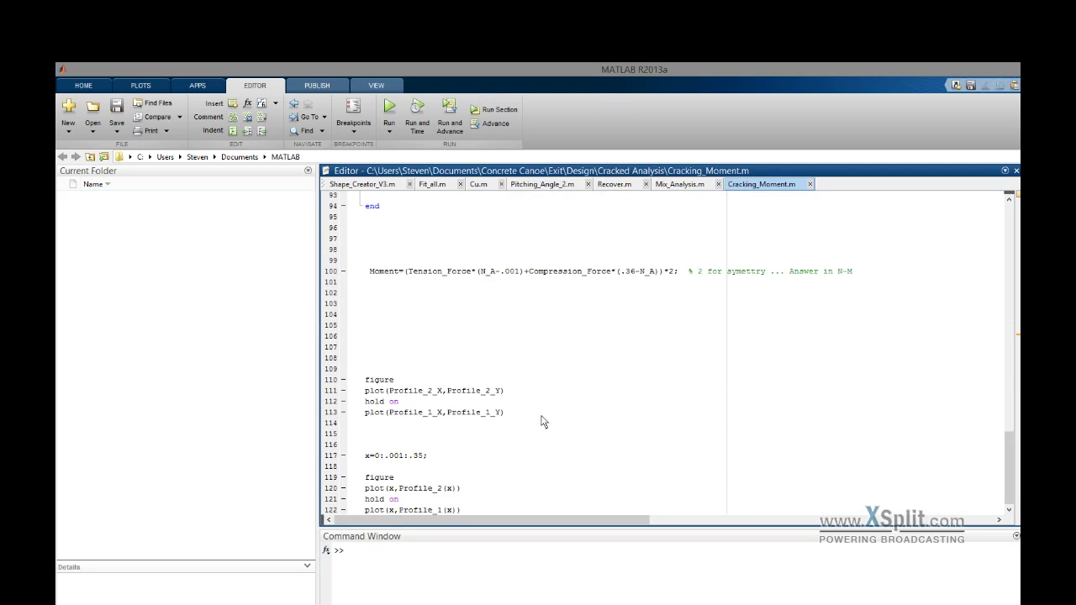
{"action": "scroll", "coordinate": [535, 431], "scroll_direction": "up", "scroll_amount": 14}
{"action": "scroll", "coordinate": [532, 433], "scroll_direction": "up", "scroll_amount": 18}
{"action": "scroll", "coordinate": [479, 413], "scroll_direction": "down", "scroll_amount": 20}
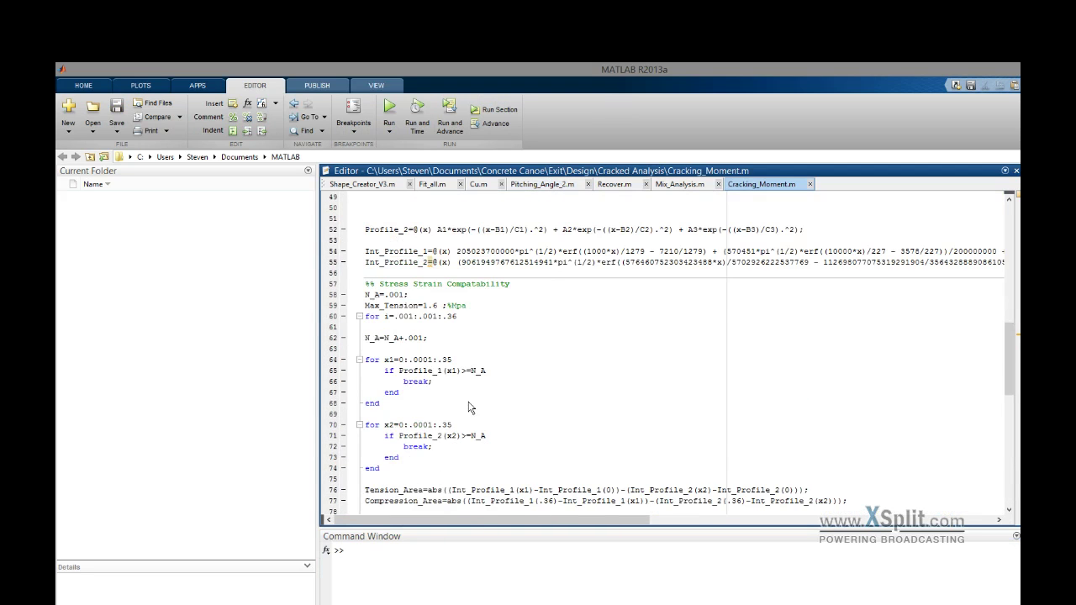
{"action": "scroll", "coordinate": [436, 401], "scroll_direction": "up", "scroll_amount": 13}
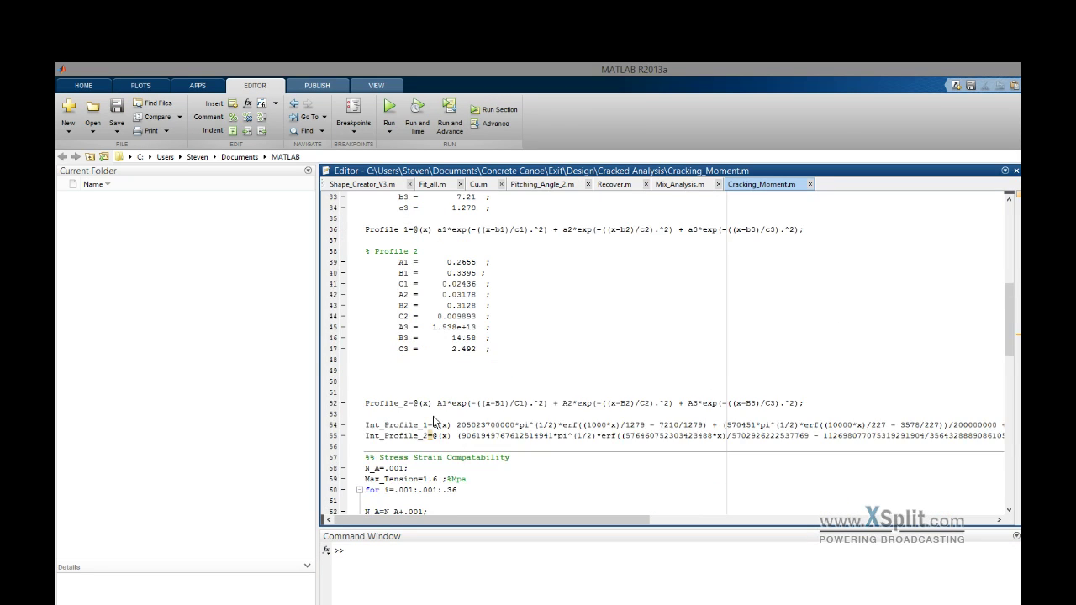
{"action": "scroll", "coordinate": [421, 425], "scroll_direction": "up", "scroll_amount": 11}
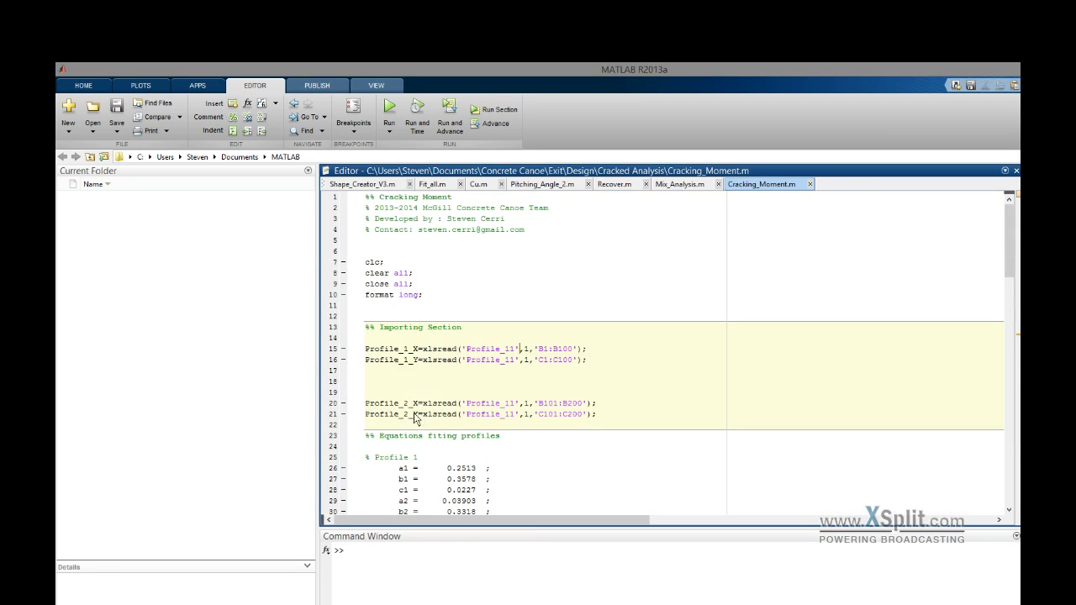
{"action": "scroll", "coordinate": [387, 402], "scroll_direction": "down", "scroll_amount": 5}
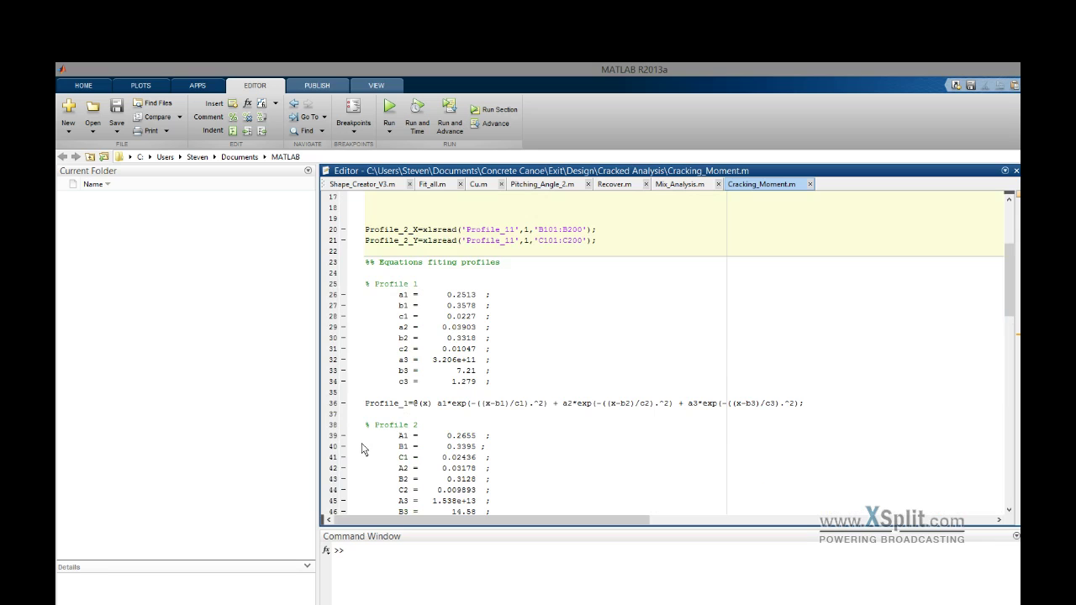
{"action": "key", "text": "alt+Tab"}
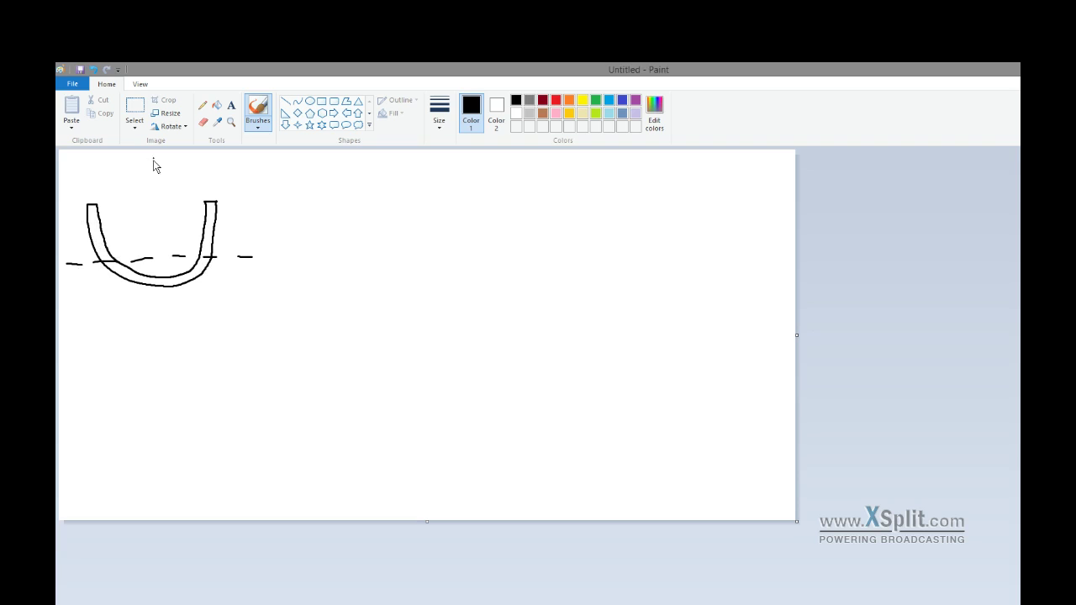
- Try a vertical line through the U, undo it, then thicken the U's inner bottom curve
{"action": "left_click_drag", "start_coordinate": [154, 156], "coordinate": [174, 322]}
{"action": "key", "text": "ctrl+z"}
{"action": "key", "text": "ctrl+y"}
{"action": "key", "text": "ctrl+z"}
{"action": "left_click", "coordinate": [269, 262]}
{"action": "left_click", "coordinate": [221, 299]}
{"action": "left_click", "coordinate": [165, 278]}
{"action": "mouse_move", "coordinate": [165, 279]}
{"action": "left_mouse_down"}
{"action": "mouse_move", "coordinate": [184, 279]}
{"action": "mouse_move", "coordinate": [201, 249]}
{"action": "left_mouse_up"}
- Dot a rising arc guide to the right of the U for a second hull wall
{"action": "left_click", "coordinate": [316, 269]}
{"action": "left_click", "coordinate": [373, 246]}
{"action": "left_click", "coordinate": [386, 232]}
{"action": "left_click", "coordinate": [392, 214]}
{"action": "left_click", "coordinate": [398, 196]}
{"action": "left_click", "coordinate": [356, 282]}
{"action": "left_click", "coordinate": [375, 272]}
{"action": "left_click", "coordinate": [387, 262]}
{"action": "left_click", "coordinate": [406, 239]}
{"action": "left_click", "coordinate": [410, 228]}
{"action": "left_click", "coordinate": [414, 213]}
- Trace the curved hull wall and its outer edge along the dotted guide
{"action": "left_click_drag", "start_coordinate": [415, 194], "coordinate": [400, 194]}
{"action": "mouse_move", "coordinate": [301, 270]}
{"action": "left_mouse_down"}
{"action": "mouse_move", "coordinate": [349, 261]}
{"action": "mouse_move", "coordinate": [386, 232]}
{"action": "mouse_move", "coordinate": [399, 186]}
{"action": "left_mouse_up"}
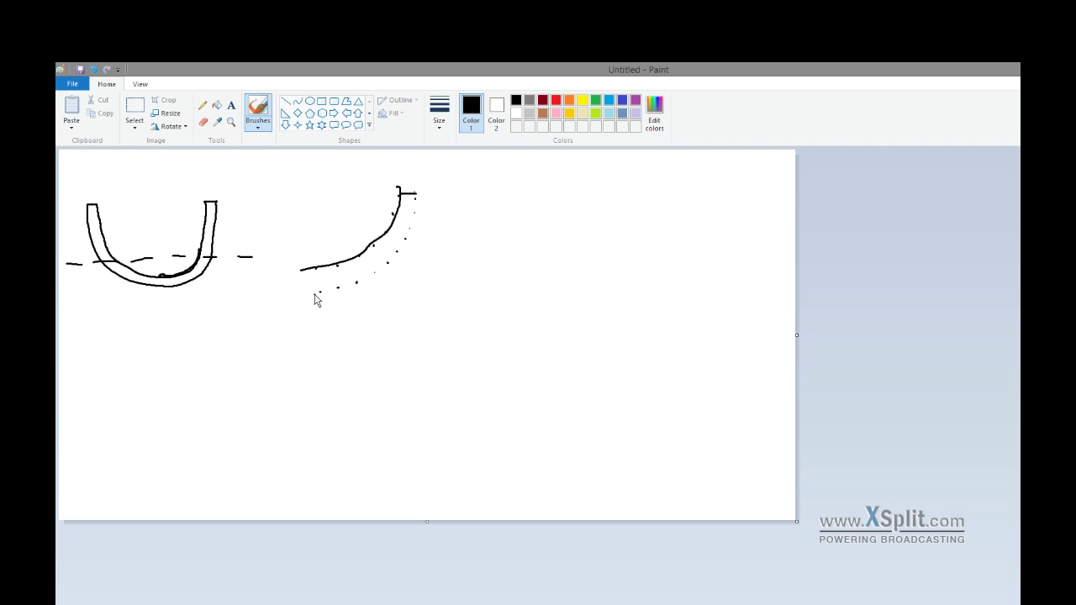
{"action": "mouse_move", "coordinate": [315, 294]}
{"action": "left_mouse_down"}
{"action": "mouse_move", "coordinate": [382, 266]}
{"action": "mouse_move", "coordinate": [418, 200]}
{"action": "left_mouse_up"}
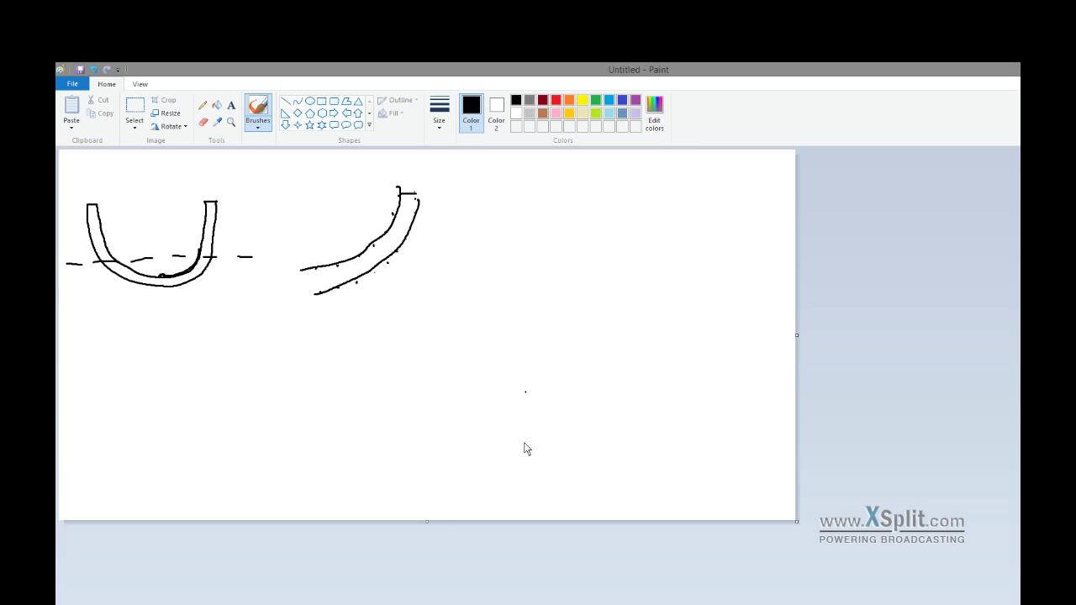
- In Cracking_Moment.m, scroll up and highlight the Profile_1 Gaussian equation on line 36
{"action": "key", "text": "alt+Tab"}
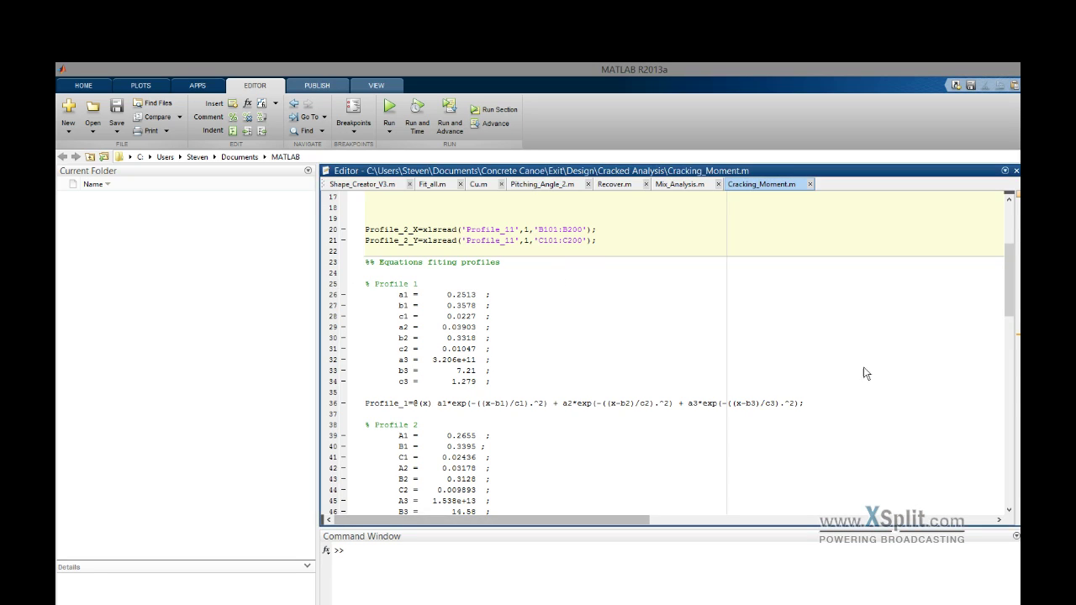
{"action": "scroll", "coordinate": [1013, 304], "scroll_direction": "up", "scroll_amount": 1}
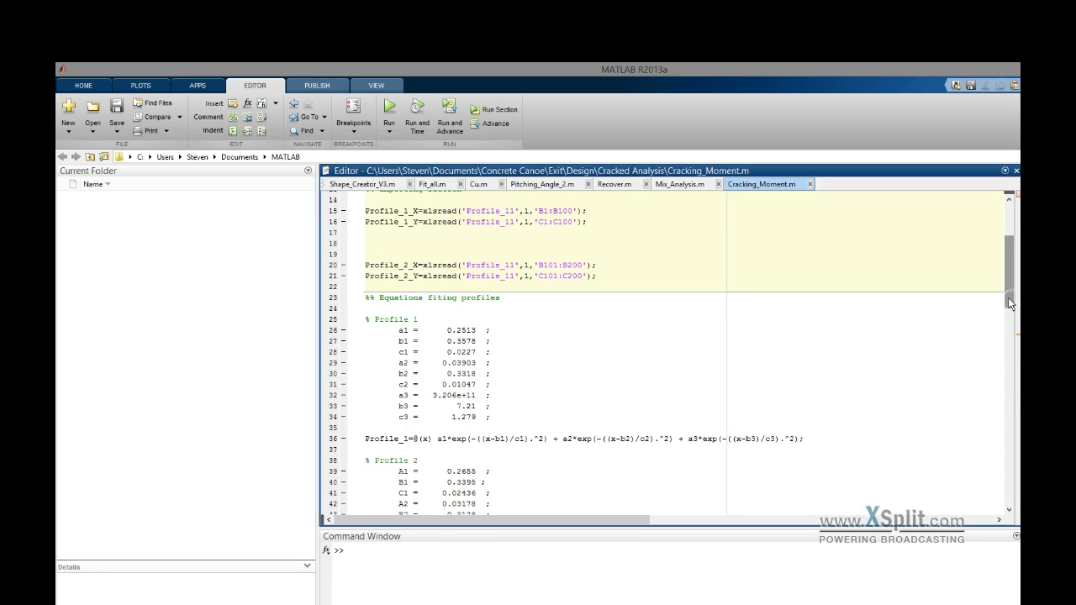
{"action": "left_click_drag", "start_coordinate": [1011, 303], "coordinate": [928, 317]}
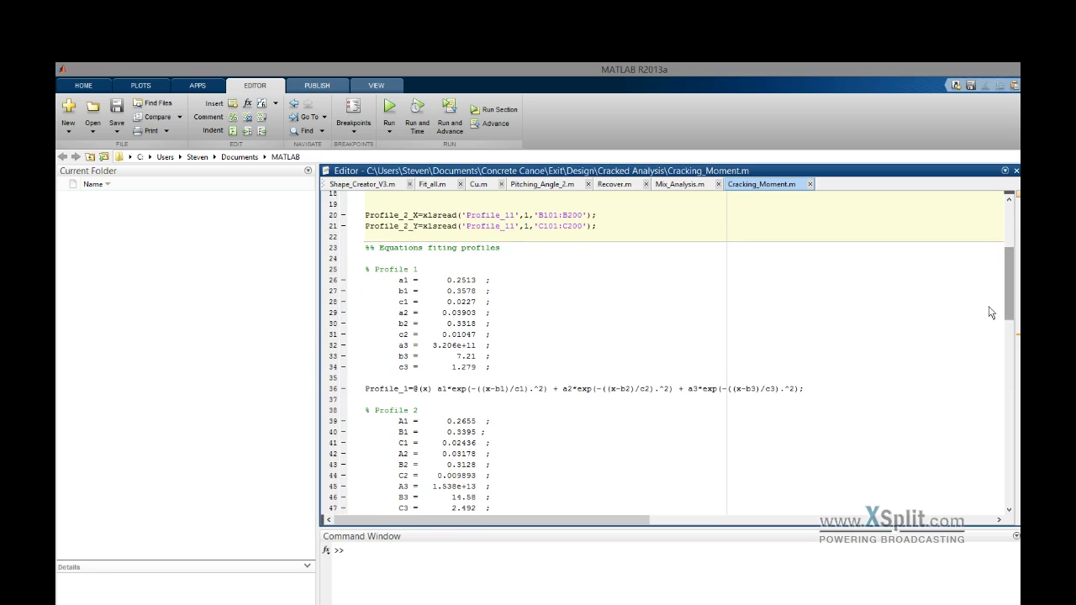
{"action": "left_click_drag", "start_coordinate": [805, 389], "coordinate": [401, 284]}
{"action": "left_click", "coordinate": [488, 443]}
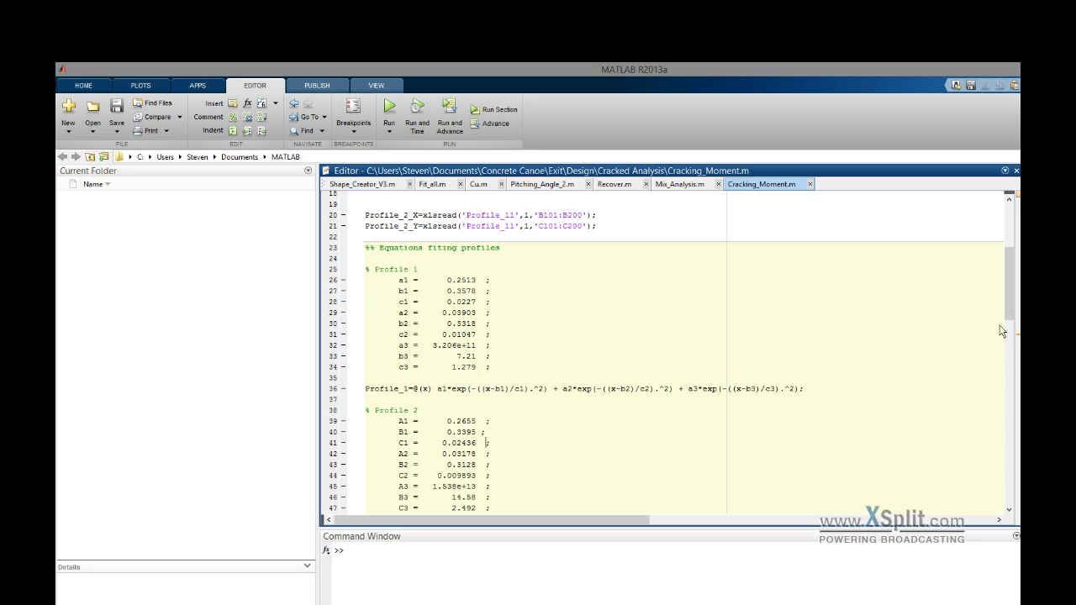
- Scroll down and highlight the Profile_2 Gaussian coefficients in the script
{"action": "scroll", "coordinate": [1006, 290], "scroll_direction": "down", "scroll_amount": 3}
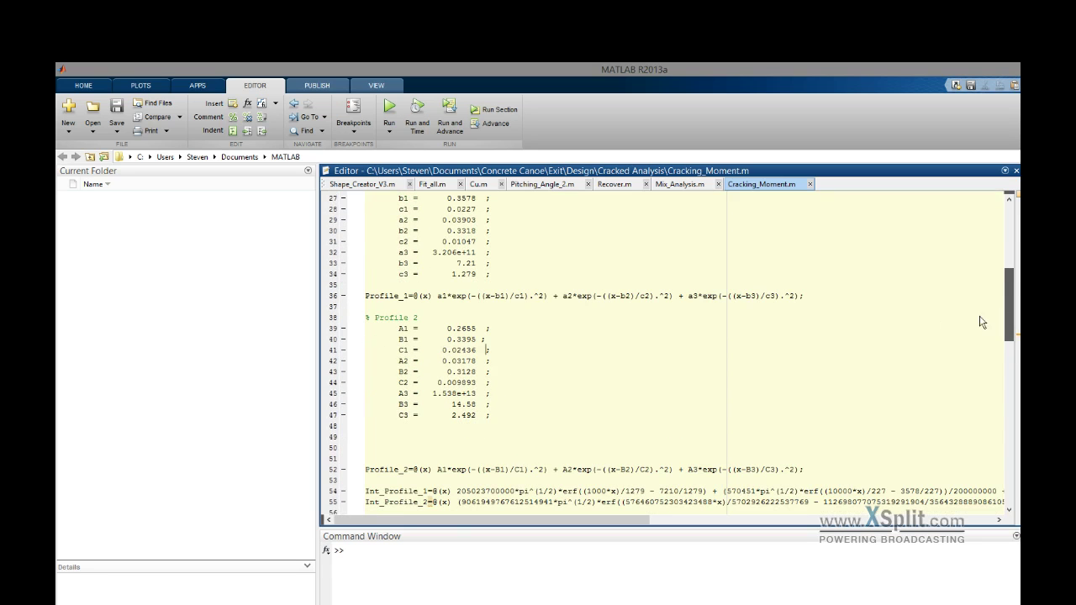
{"action": "left_click_drag", "start_coordinate": [487, 417], "coordinate": [398, 332]}
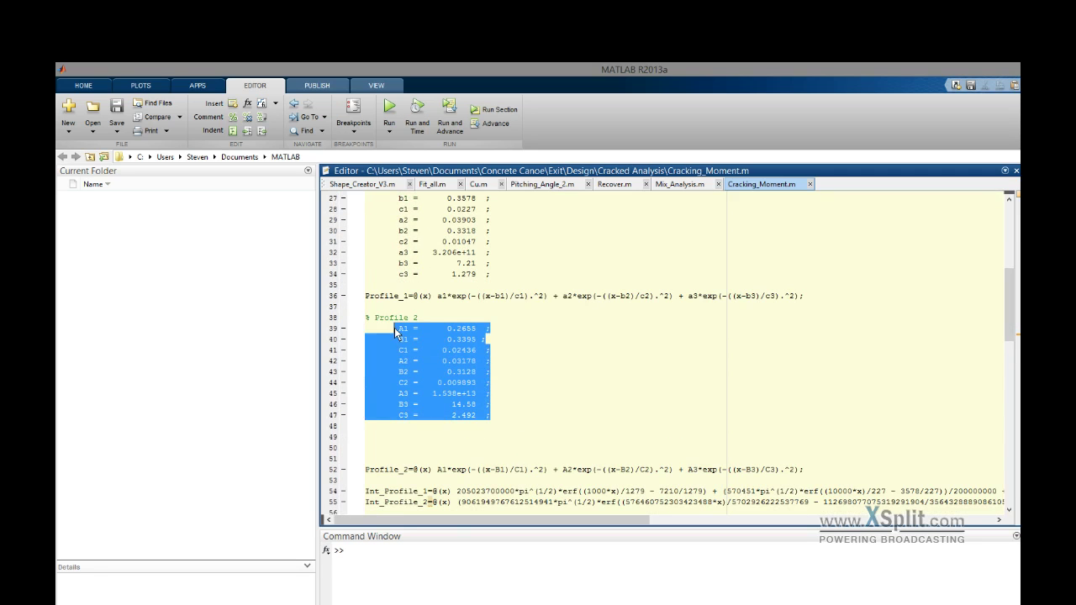
{"action": "left_click", "coordinate": [548, 379]}
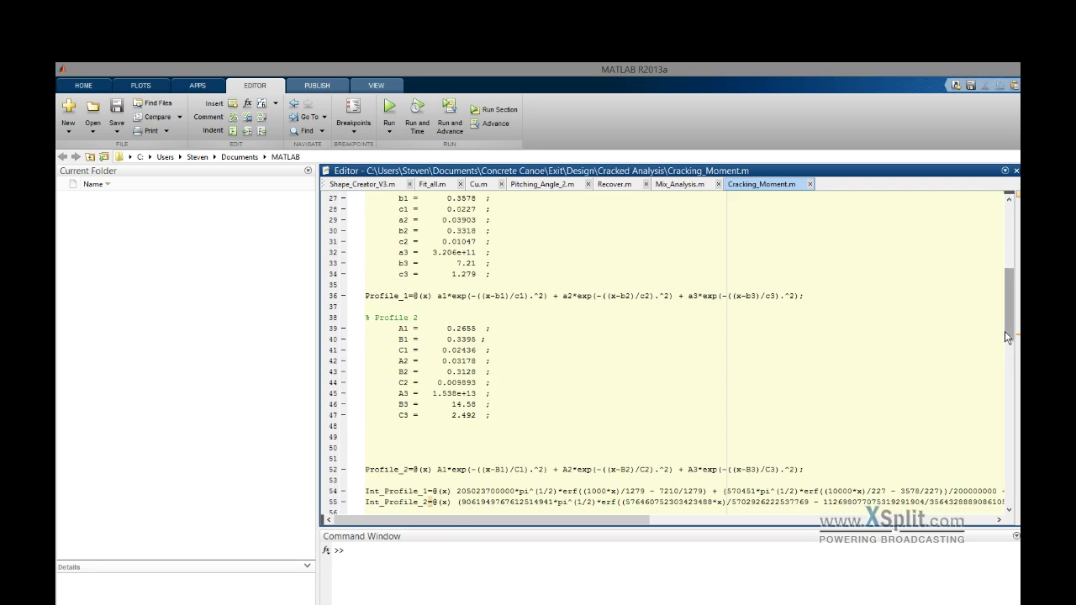
{"action": "mouse_move", "coordinate": [1012, 327]}
{"action": "left_mouse_down"}
{"action": "mouse_move", "coordinate": [1012, 363]}
{"action": "mouse_move", "coordinate": [1007, 292]}
{"action": "mouse_move", "coordinate": [1011, 333]}
{"action": "left_mouse_up"}
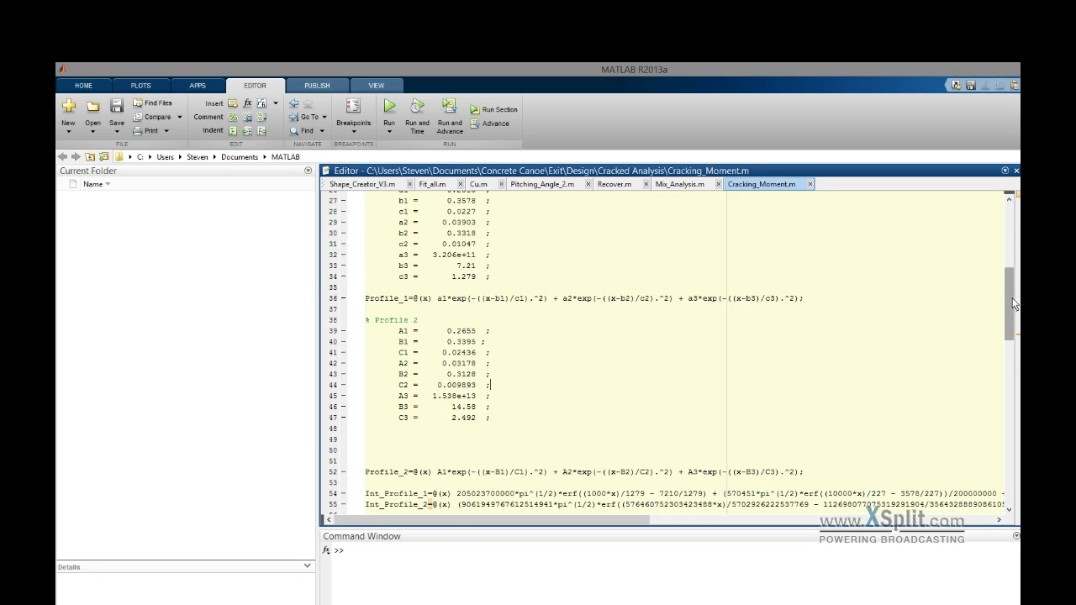
{"action": "left_click_drag", "start_coordinate": [1019, 292], "coordinate": [1019, 264]}
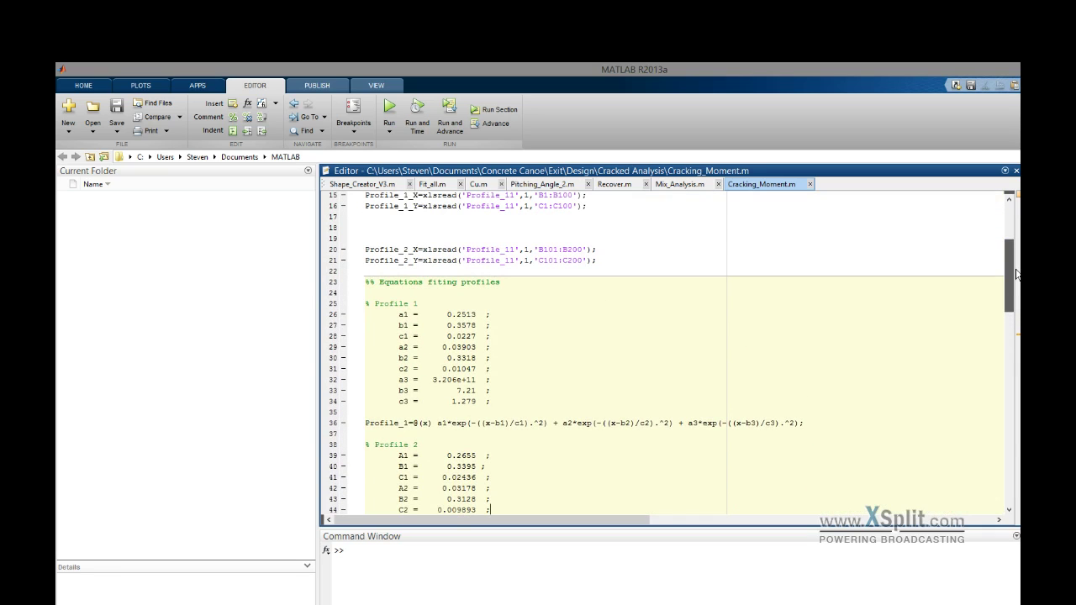
- Run Cracking_Moment with Run and Time, changing to the Cracked Analysis folder when prompted
{"action": "left_click", "coordinate": [389, 107]}
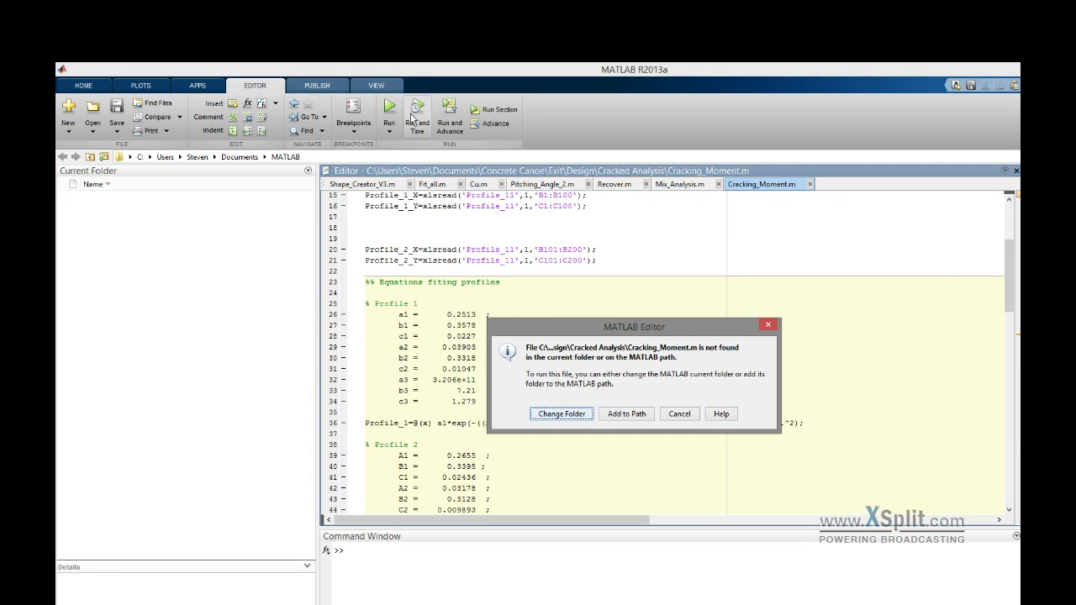
{"action": "left_click", "coordinate": [558, 414]}
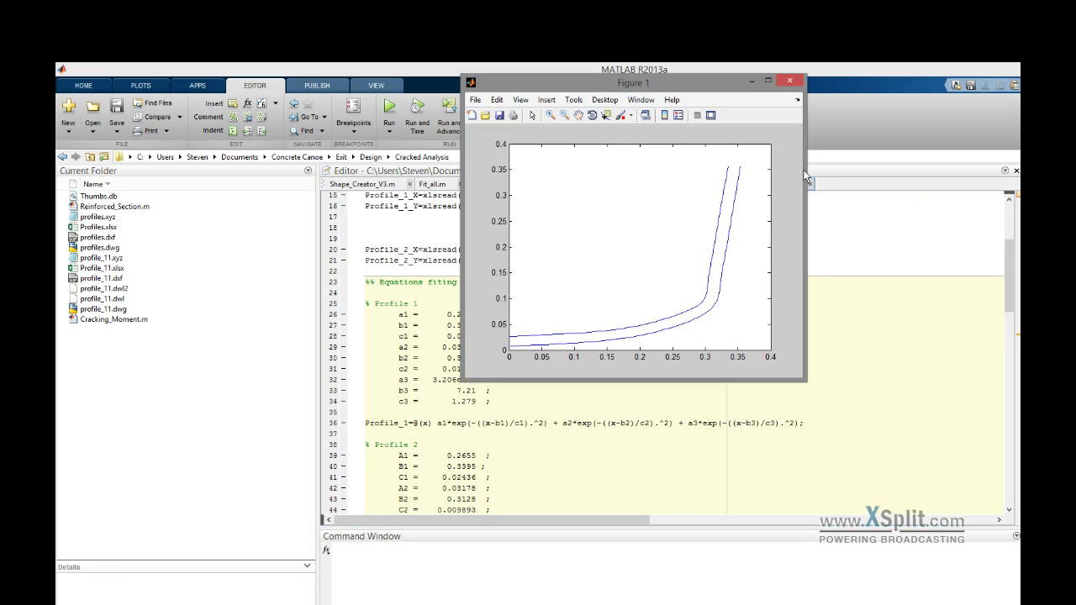
{"action": "left_click_drag", "start_coordinate": [675, 85], "coordinate": [758, 92]}
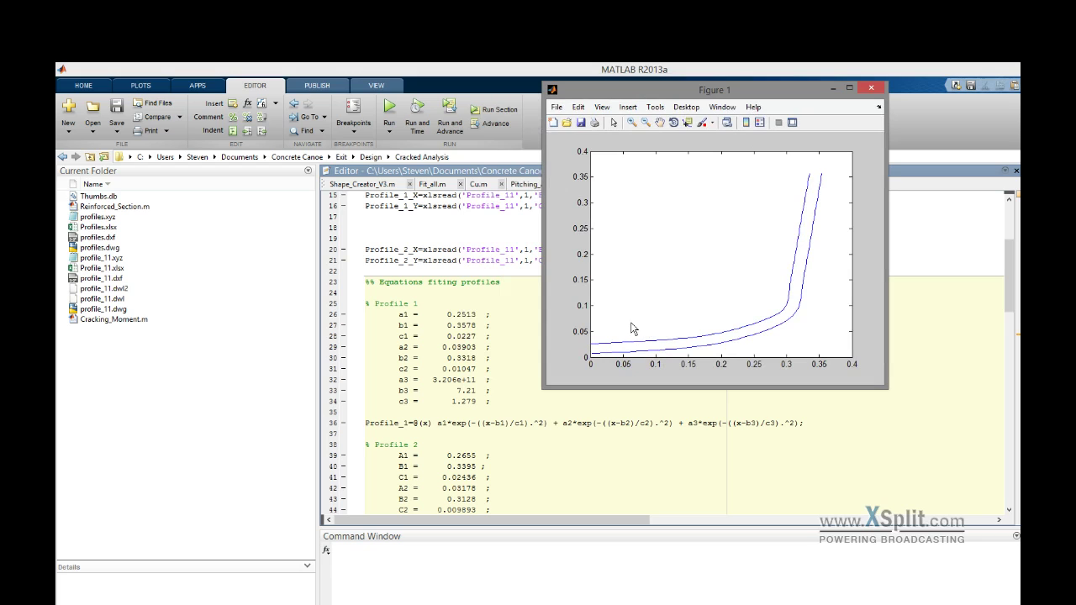
{"action": "left_click", "coordinate": [871, 88]}
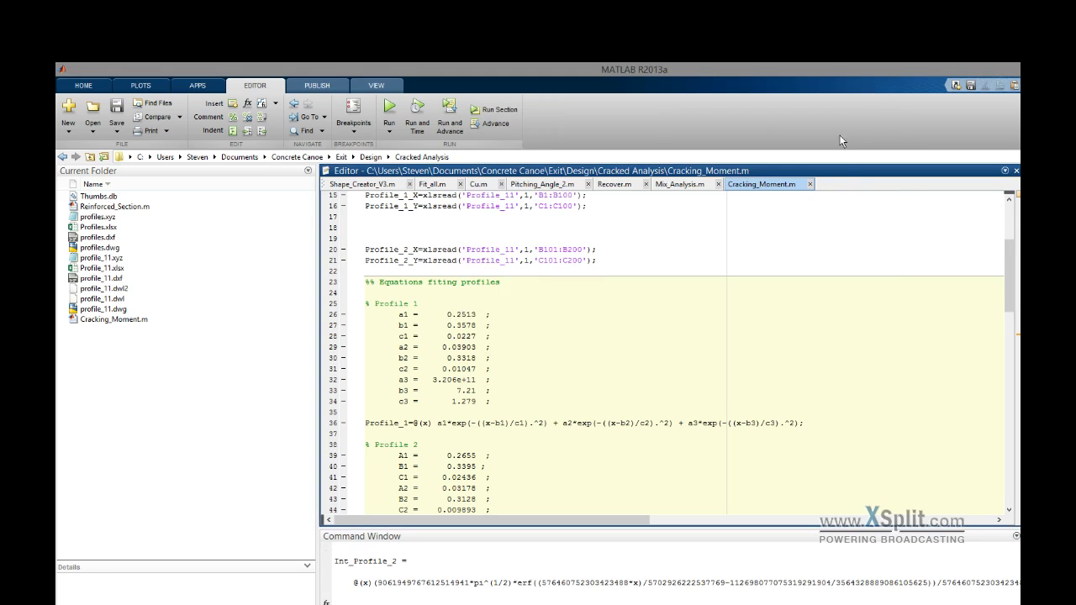
{"action": "left_click", "coordinate": [923, 597]}
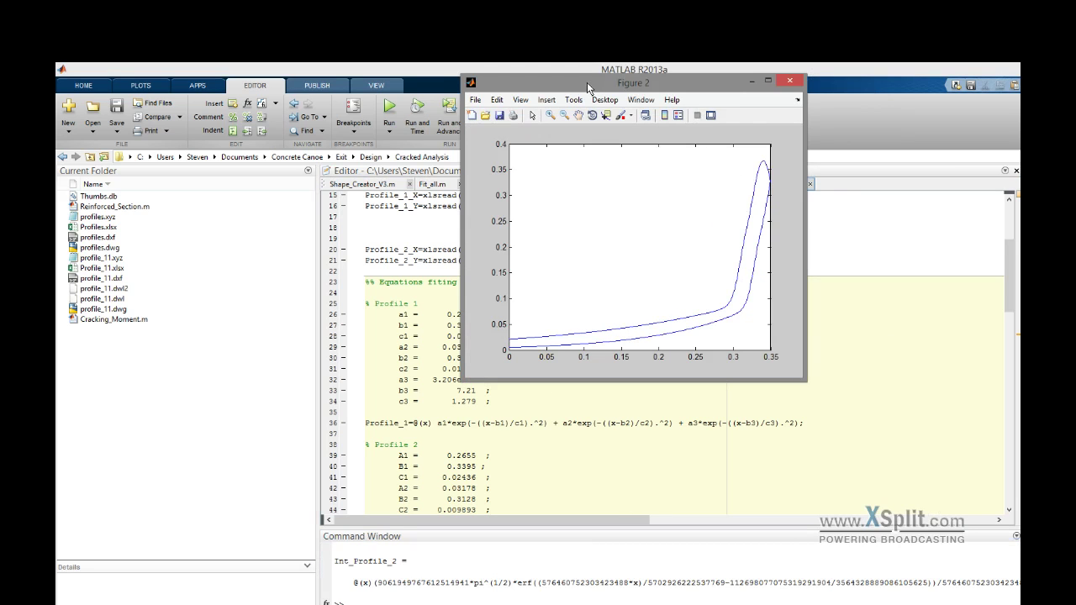
- Arrange the Figure 1 and Figure 2 windows, enlarging Figure 1 and placing it over Figure 2
{"action": "left_click_drag", "start_coordinate": [576, 82], "coordinate": [974, 124]}
{"action": "left_click_drag", "start_coordinate": [680, 82], "coordinate": [608, 125]}
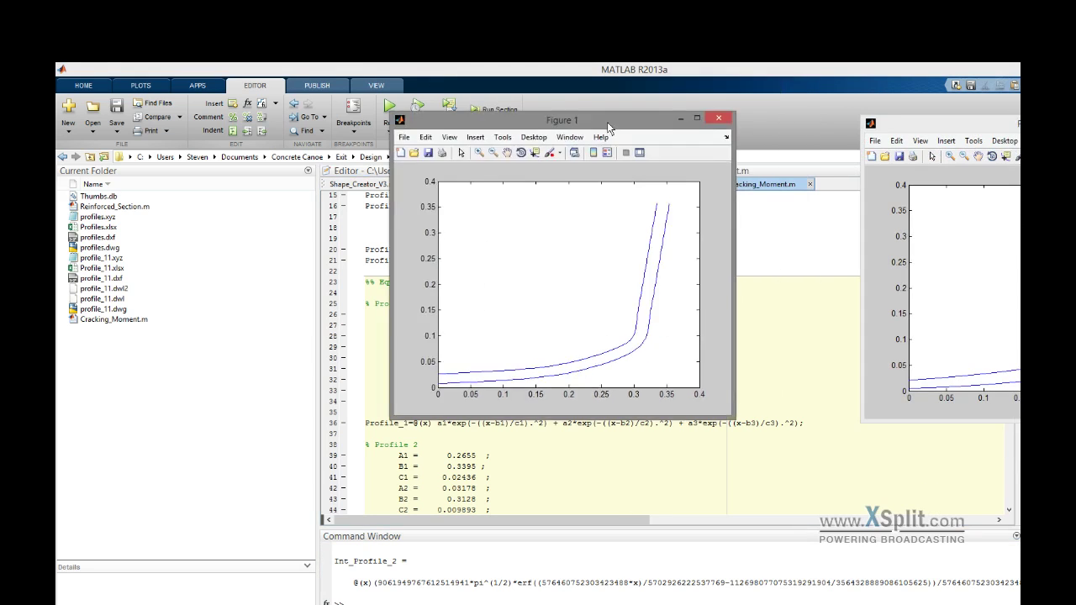
{"action": "left_click_drag", "start_coordinate": [907, 124], "coordinate": [806, 111]}
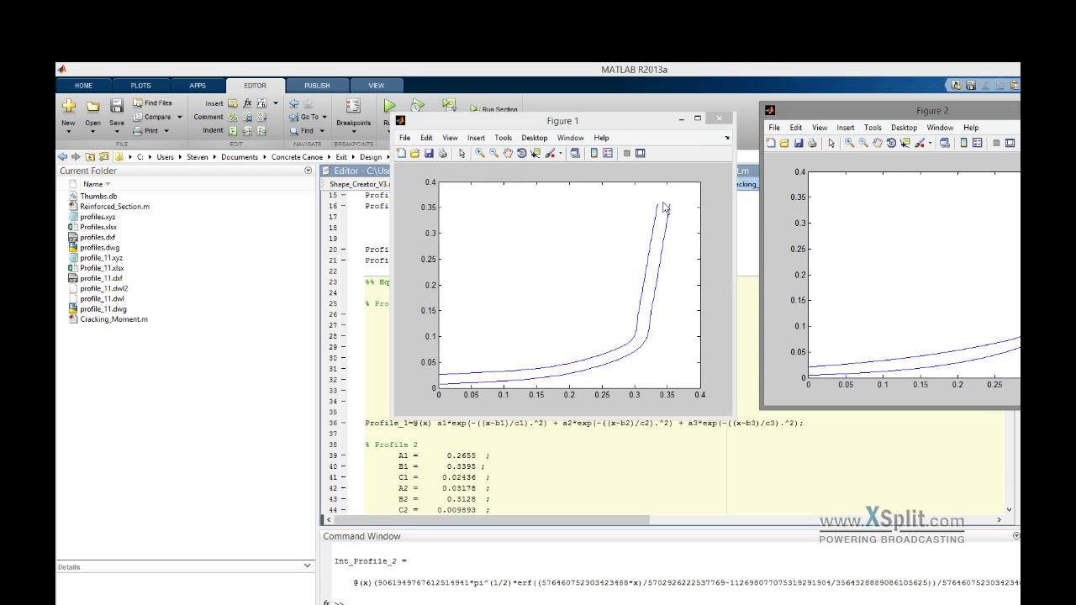
{"action": "left_click", "coordinate": [511, 365]}
{"action": "left_click_drag", "start_coordinate": [683, 420], "coordinate": [683, 489]}
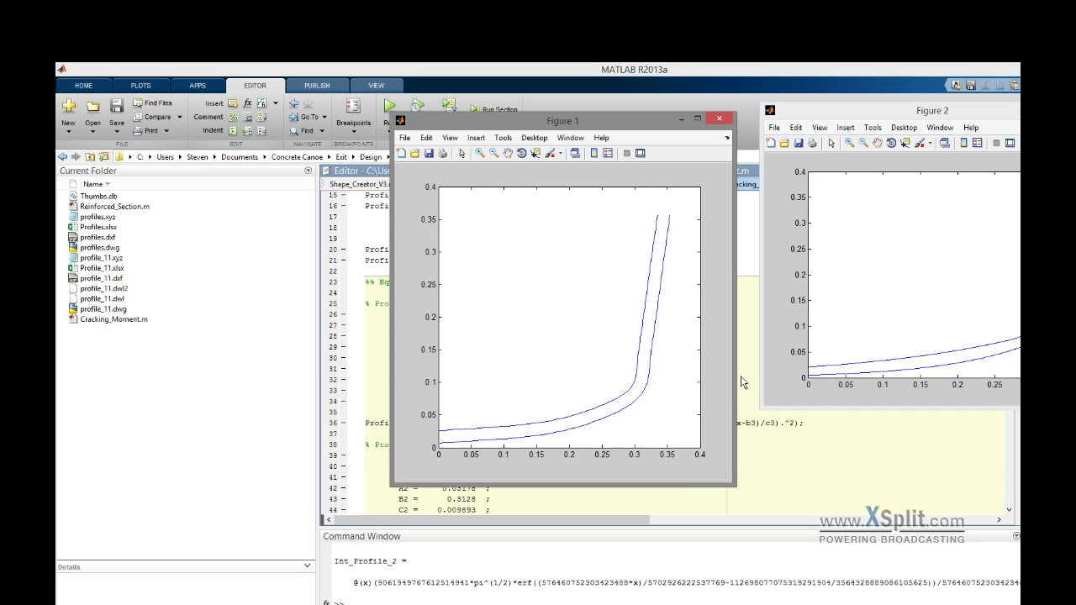
{"action": "left_click", "coordinate": [849, 369]}
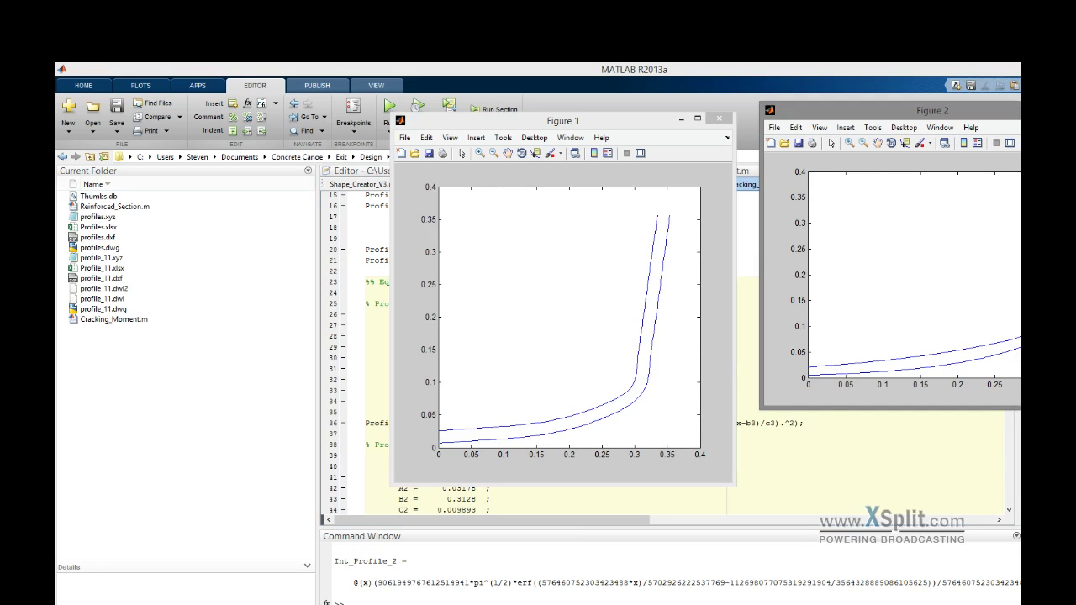
{"action": "left_click_drag", "start_coordinate": [514, 128], "coordinate": [859, 283]}
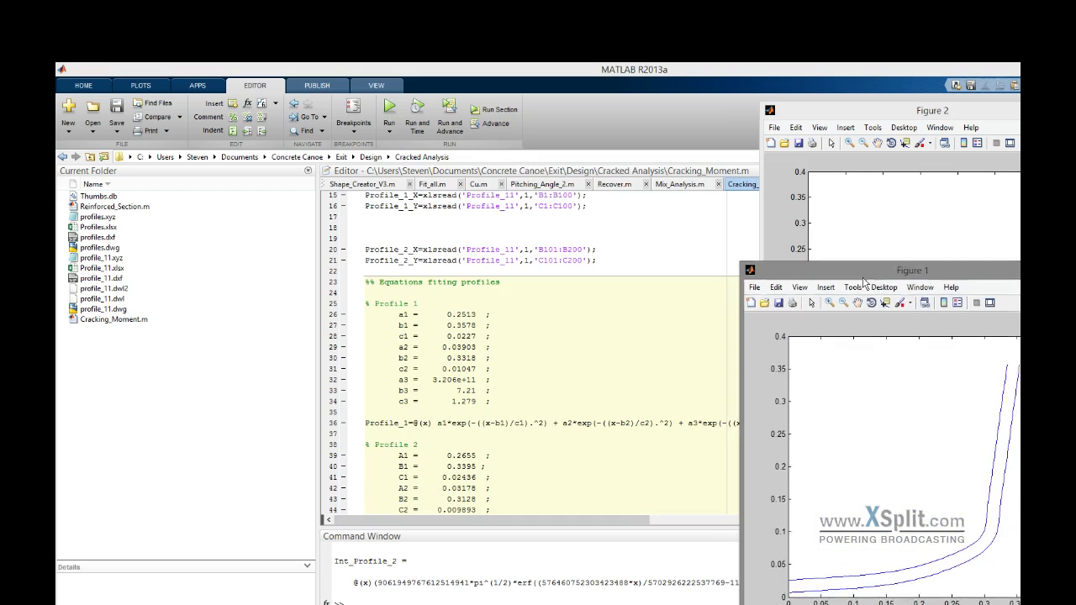
- Highlight the Profile_1 and Profile_2 xlsread import lines, then focus the Command Window for cftool
{"action": "left_click", "coordinate": [602, 264]}
{"action": "left_click_drag", "start_coordinate": [602, 264], "coordinate": [367, 214]}
{"action": "left_click_drag", "start_coordinate": [619, 280], "coordinate": [366, 216]}
{"action": "left_click_drag", "start_coordinate": [437, 219], "coordinate": [543, 243]}
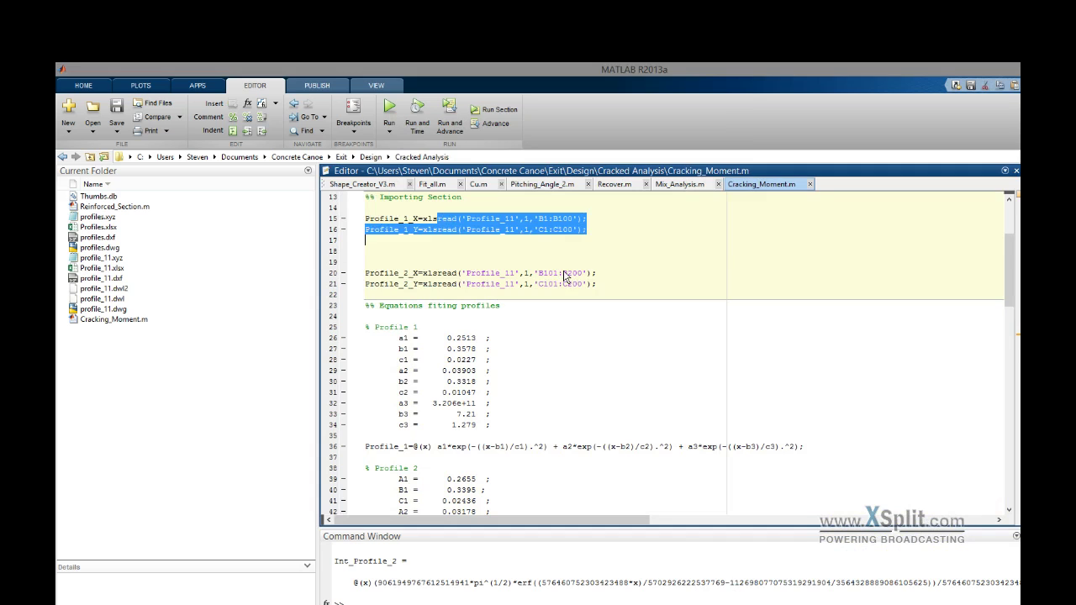
{"action": "left_click_drag", "start_coordinate": [596, 286], "coordinate": [367, 250]}
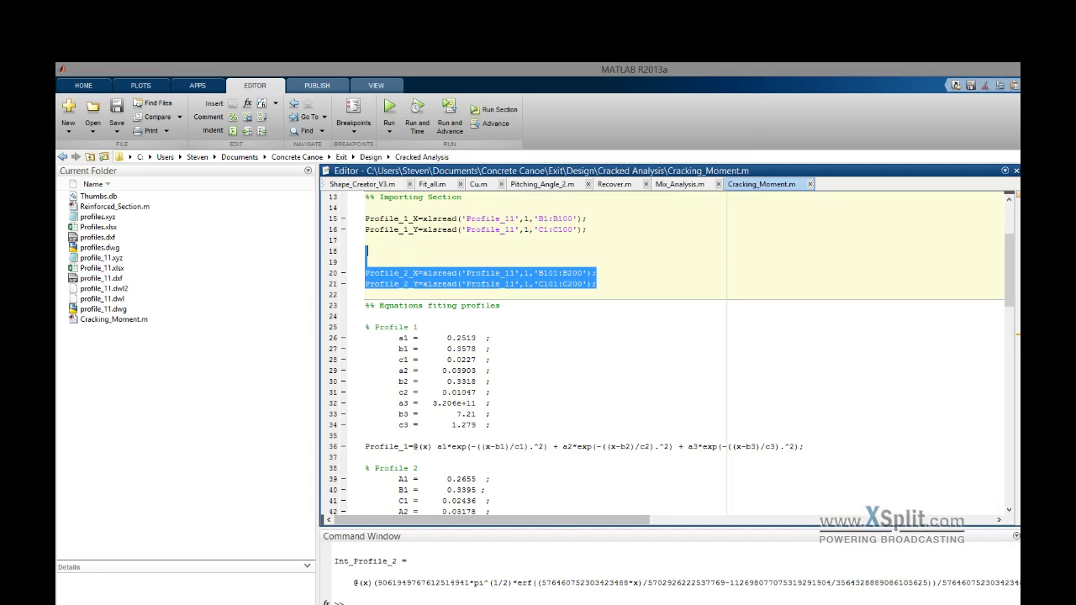
{"action": "left_click", "coordinate": [466, 571]}
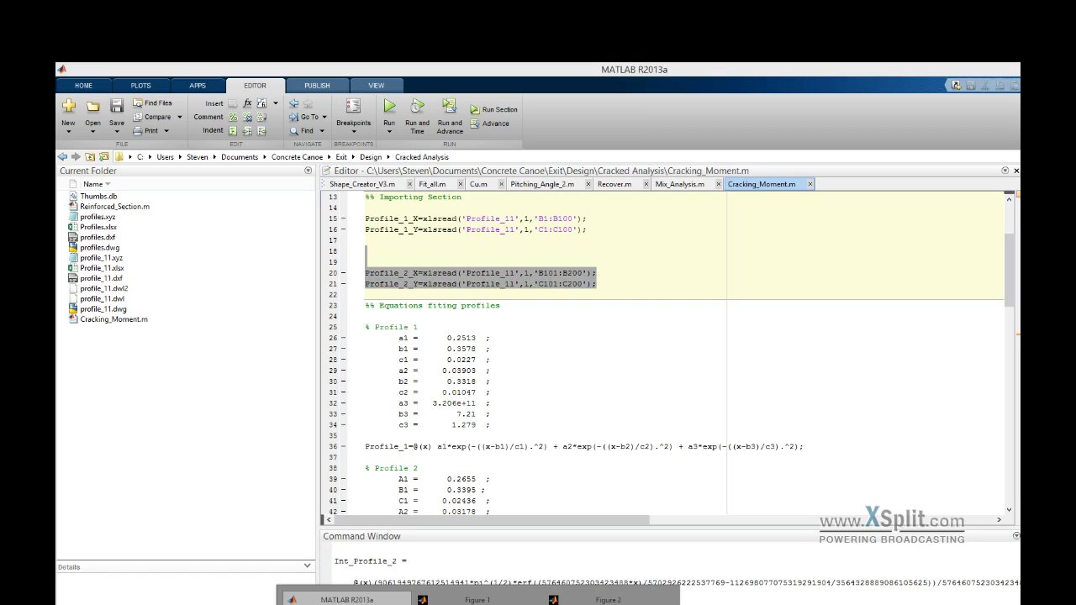
{"action": "key", "text": "alt+Tab"}
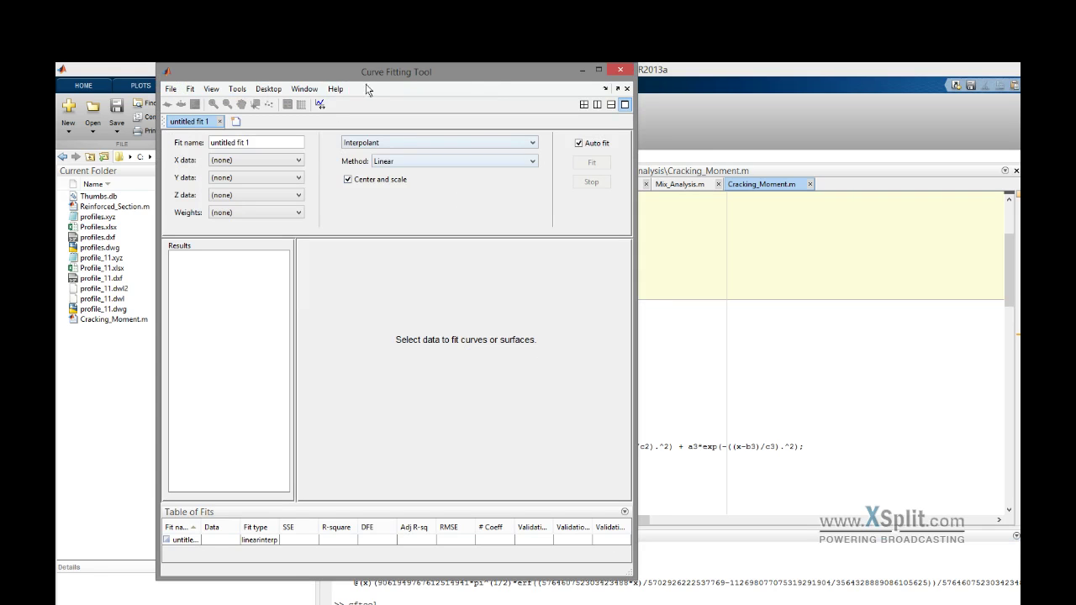
- Set the fit data to Profile_1_X for X and Profile_1_Y for Y
{"action": "left_click_drag", "start_coordinate": [378, 71], "coordinate": [377, 123]}
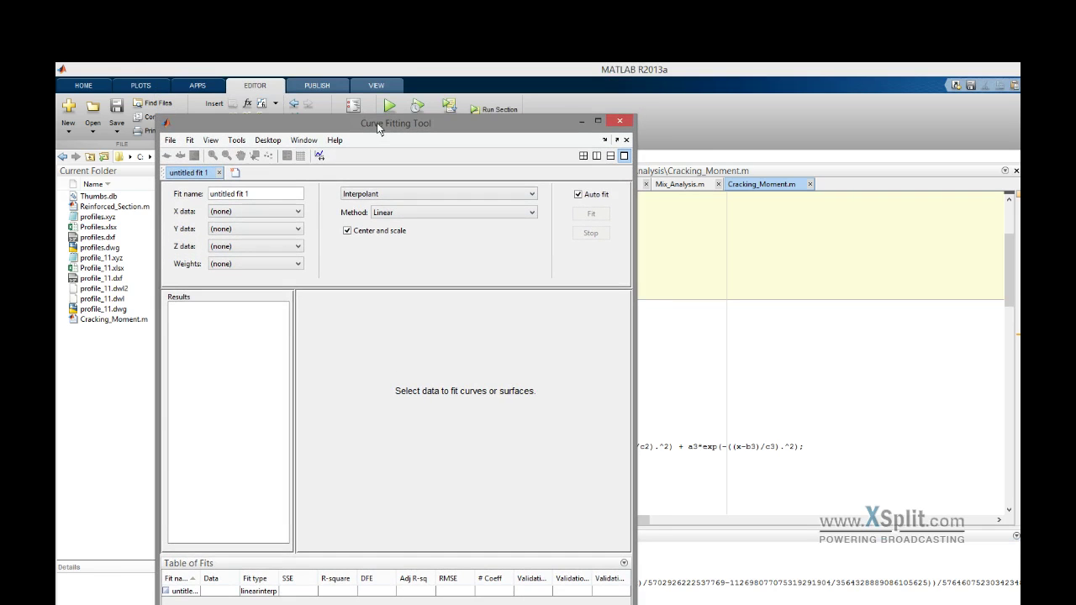
{"action": "left_click", "coordinate": [240, 216]}
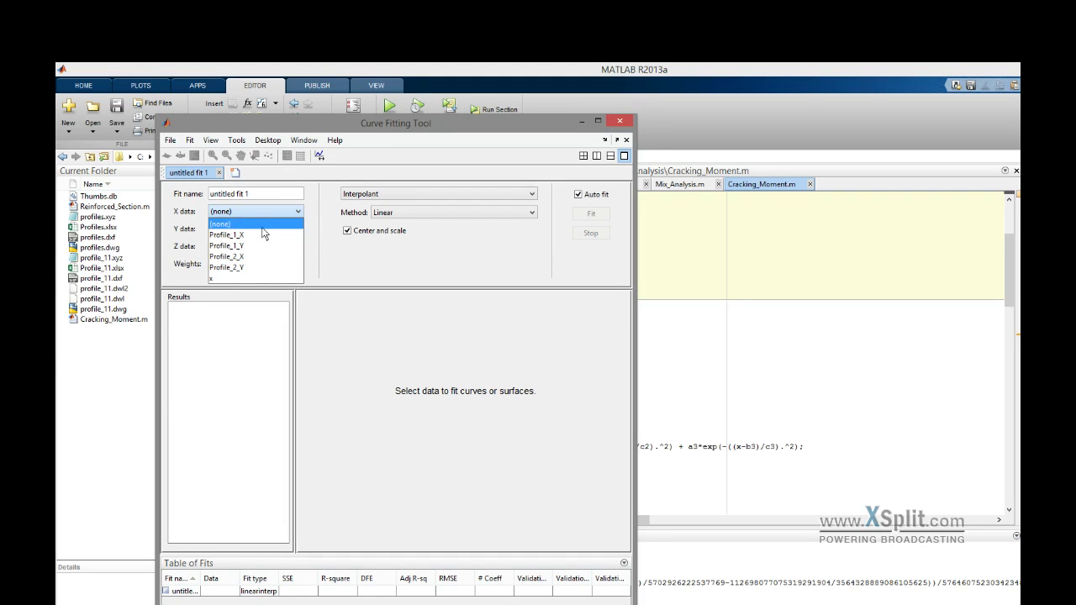
{"action": "left_click", "coordinate": [260, 236]}
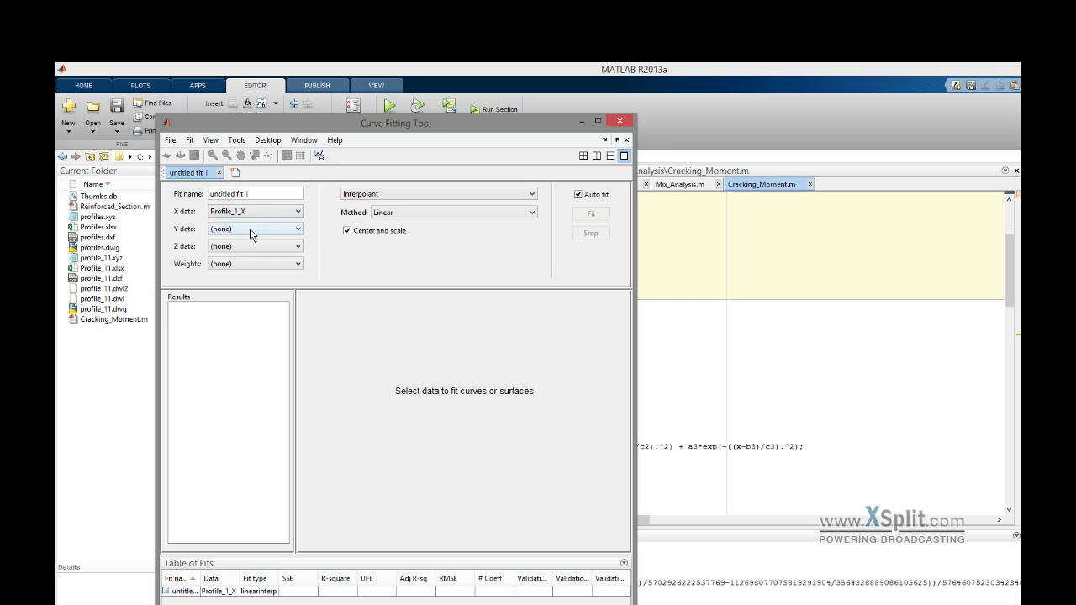
{"action": "left_click", "coordinate": [250, 229]}
{"action": "left_click", "coordinate": [249, 265]}
- Try the Polynomial fit type, then a two-term Exponential fit
{"action": "left_click", "coordinate": [373, 195]}
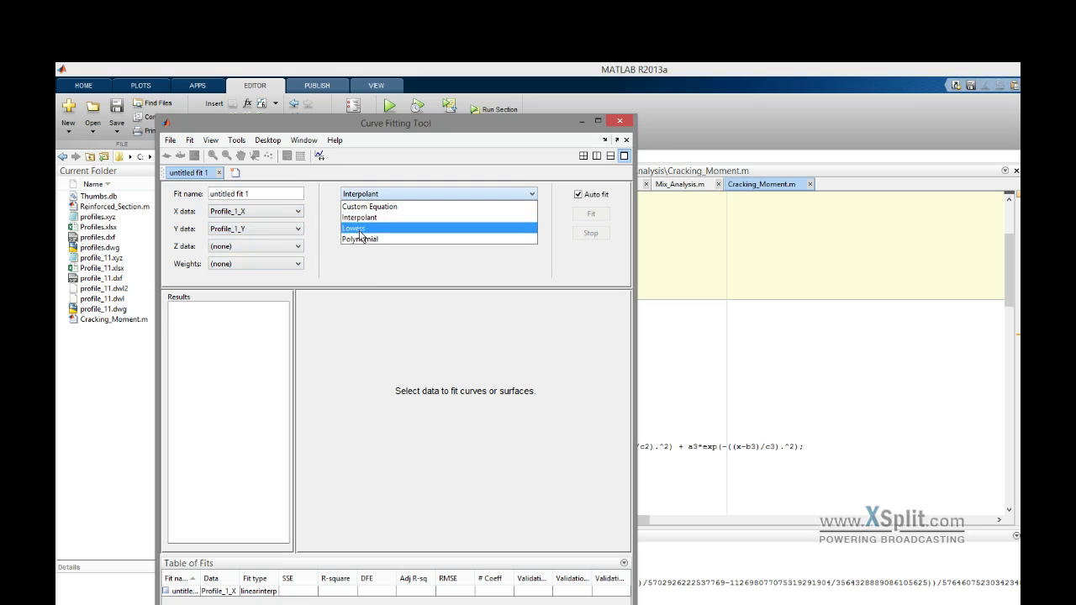
{"action": "left_click", "coordinate": [350, 280]}
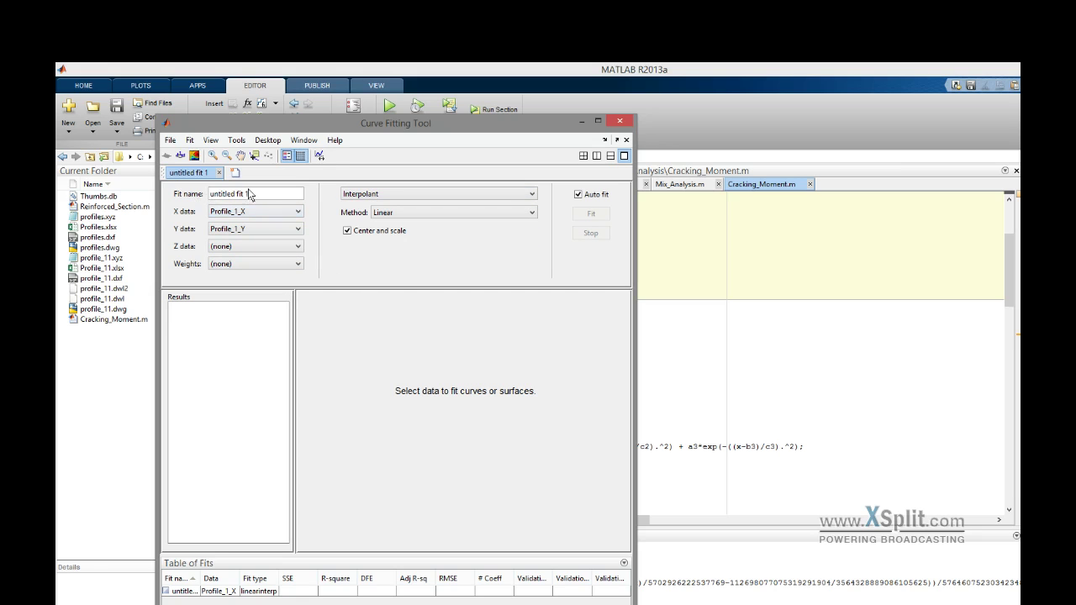
{"action": "left_click", "coordinate": [369, 195]}
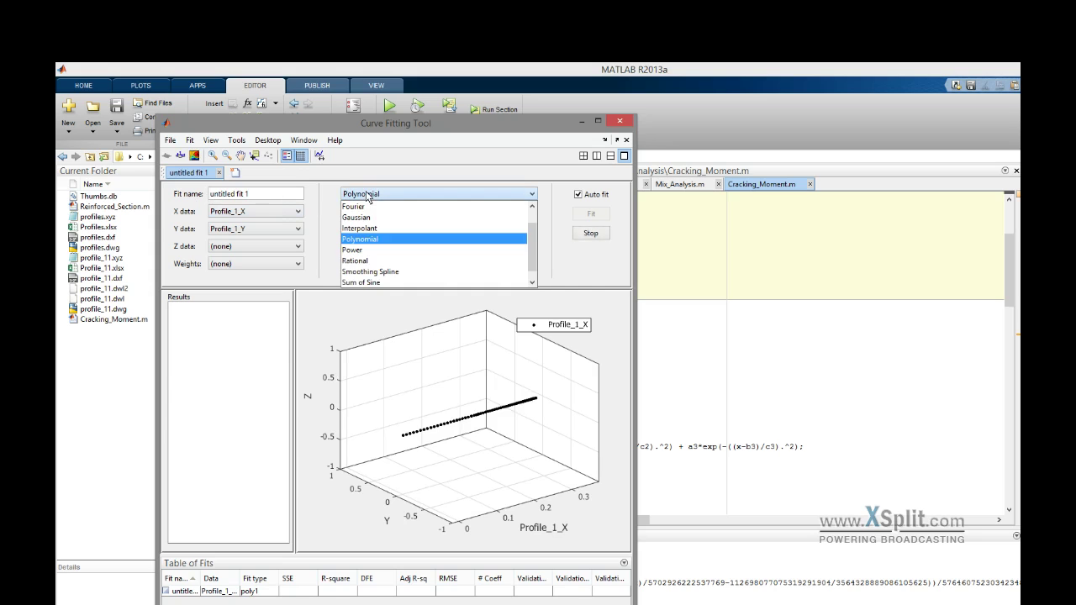
{"action": "left_click", "coordinate": [324, 281]}
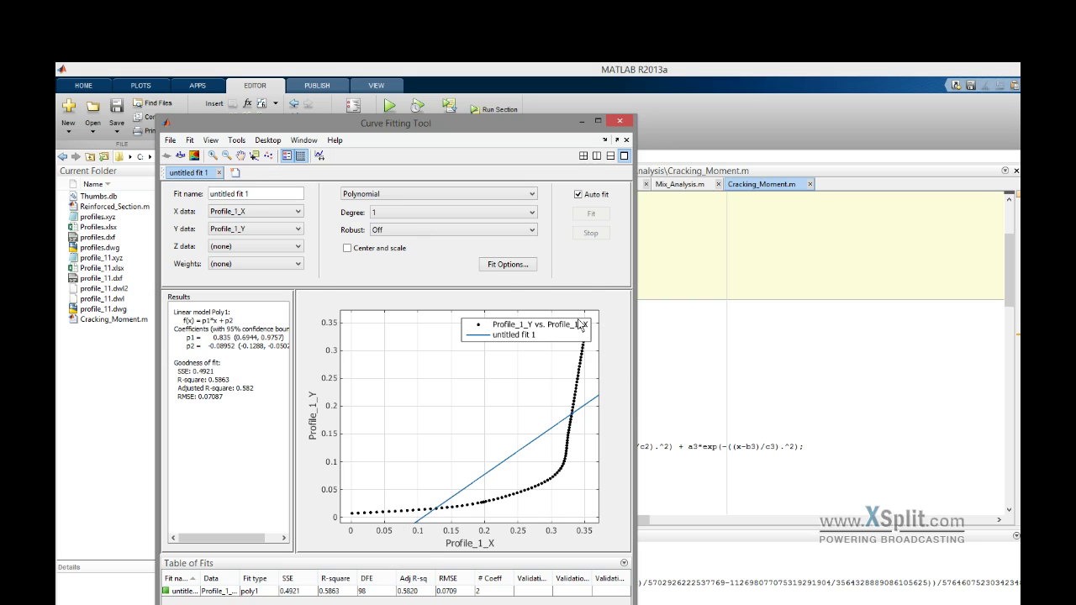
{"action": "left_click", "coordinate": [388, 193]}
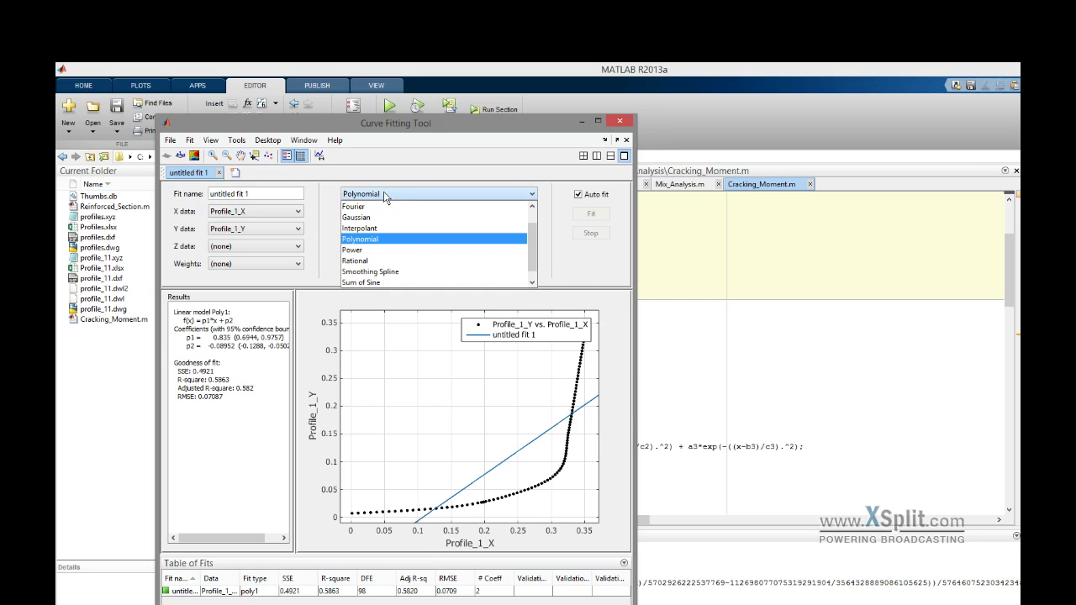
{"action": "scroll", "coordinate": [383, 244], "scroll_direction": "up", "scroll_amount": 1}
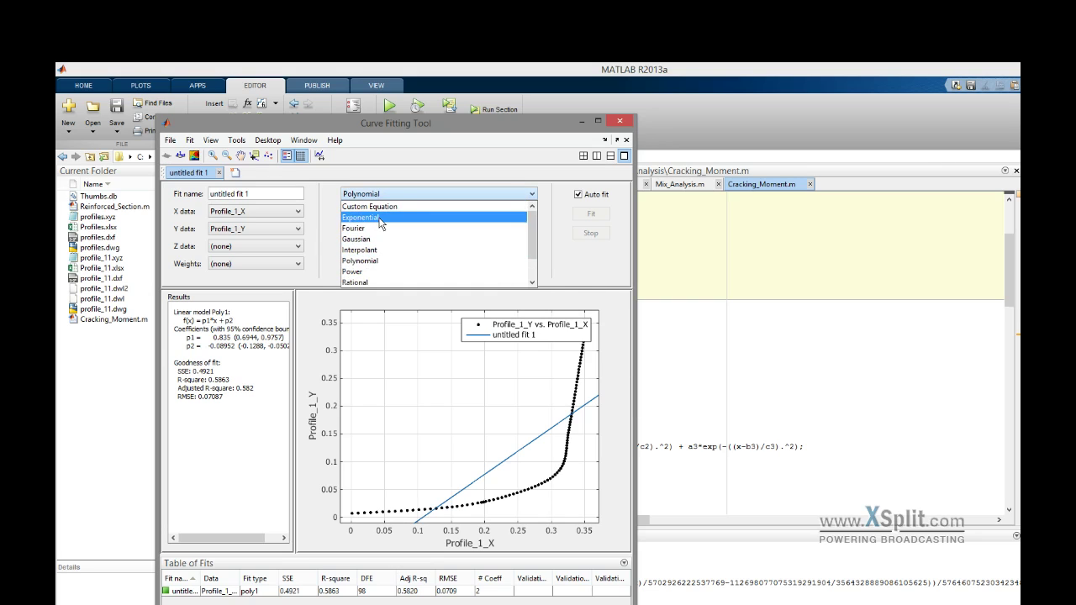
{"action": "left_click", "coordinate": [379, 220]}
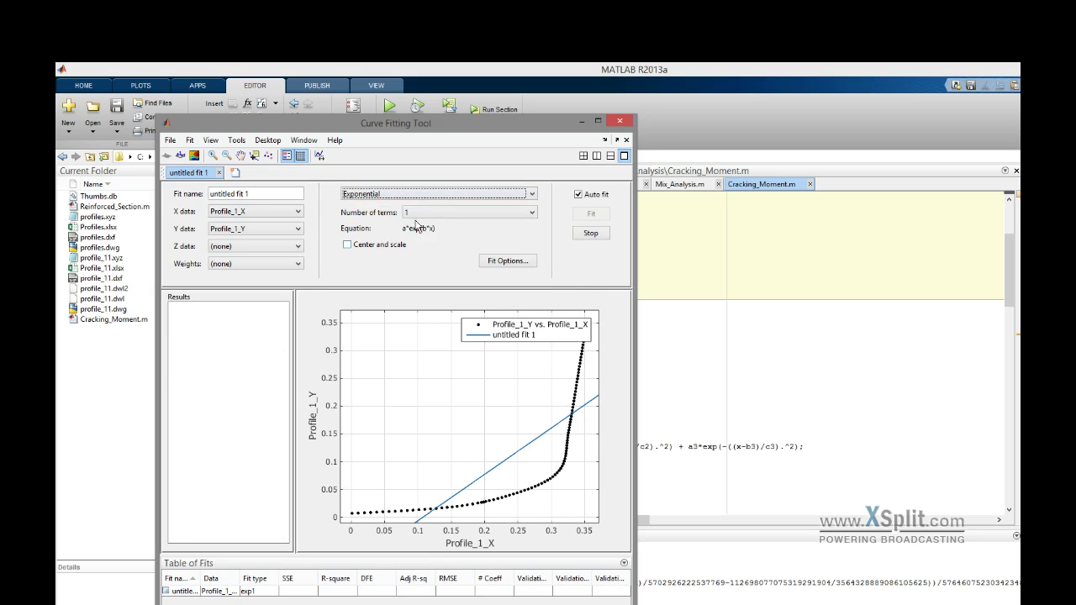
{"action": "left_click", "coordinate": [428, 215]}
{"action": "left_click", "coordinate": [425, 236]}
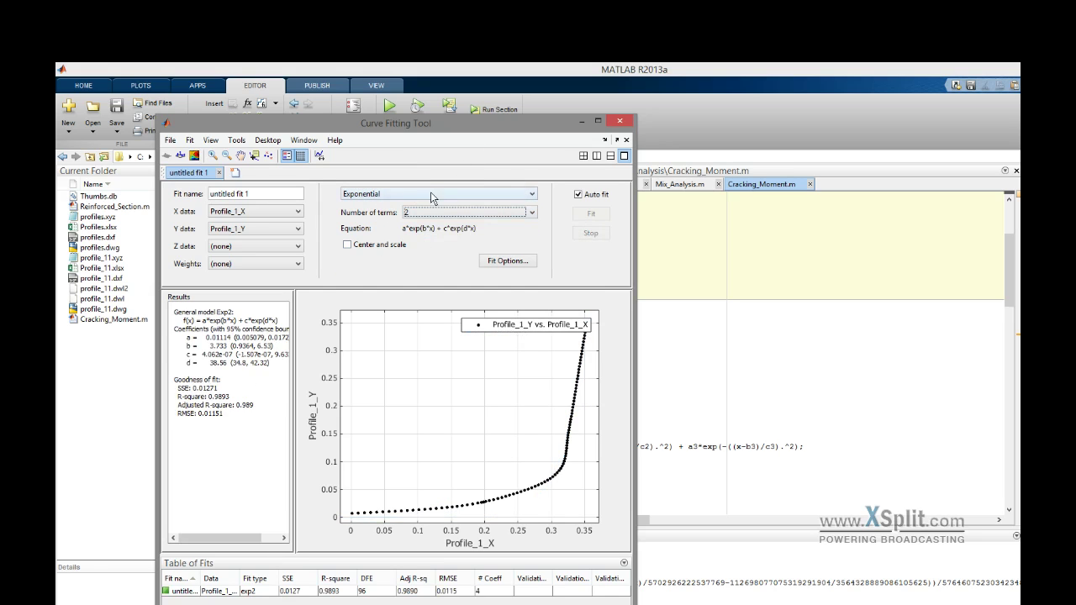
- Switch to a 3-term Gaussian fit, check its coefficients, and move the tool window right
{"action": "left_click", "coordinate": [430, 194]}
{"action": "left_click", "coordinate": [407, 245]}
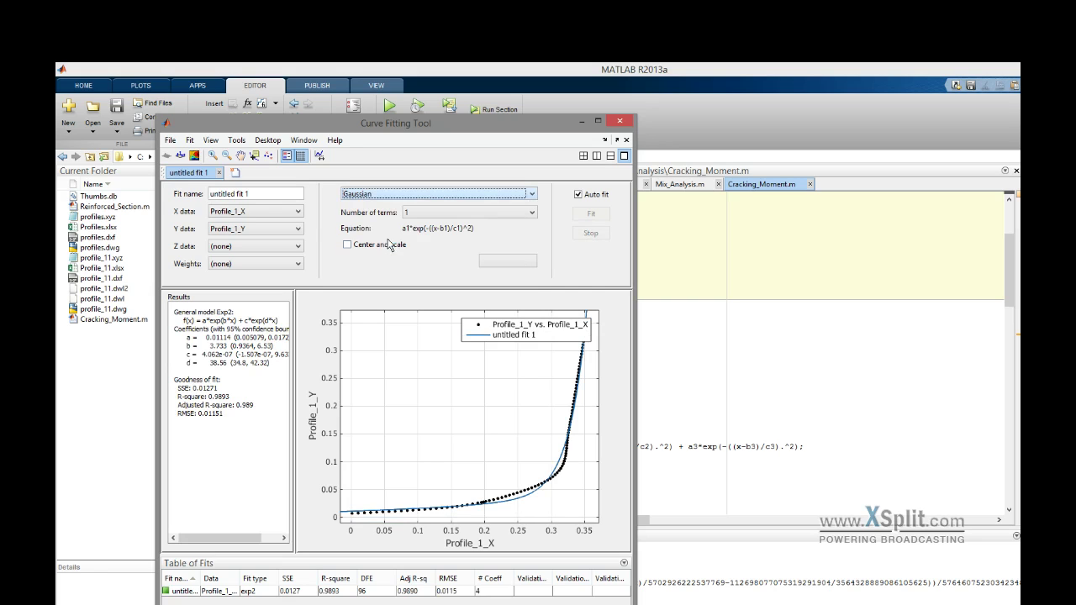
{"action": "left_click", "coordinate": [464, 213]}
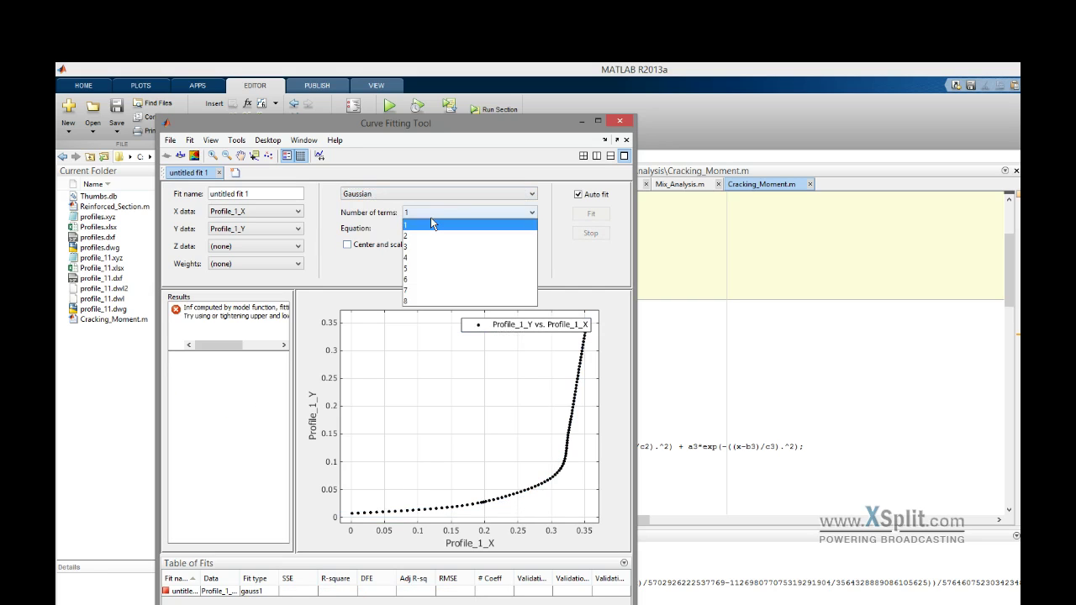
{"action": "left_click", "coordinate": [416, 246]}
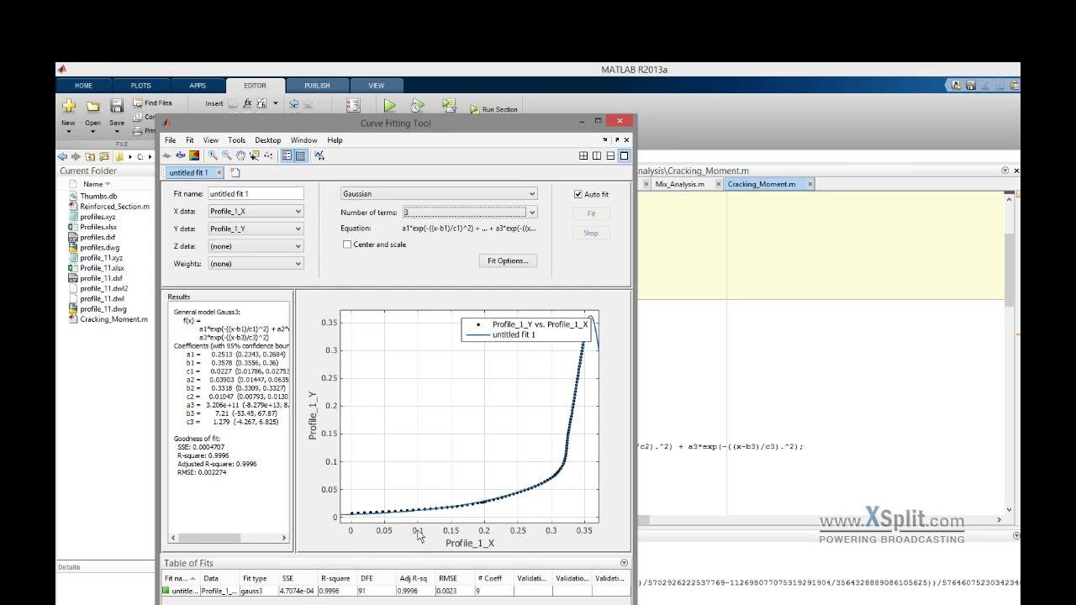
{"action": "left_click_drag", "start_coordinate": [273, 421], "coordinate": [210, 351]}
{"action": "left_click", "coordinate": [215, 362]}
{"action": "left_click_drag", "start_coordinate": [296, 128], "coordinate": [817, 159]}
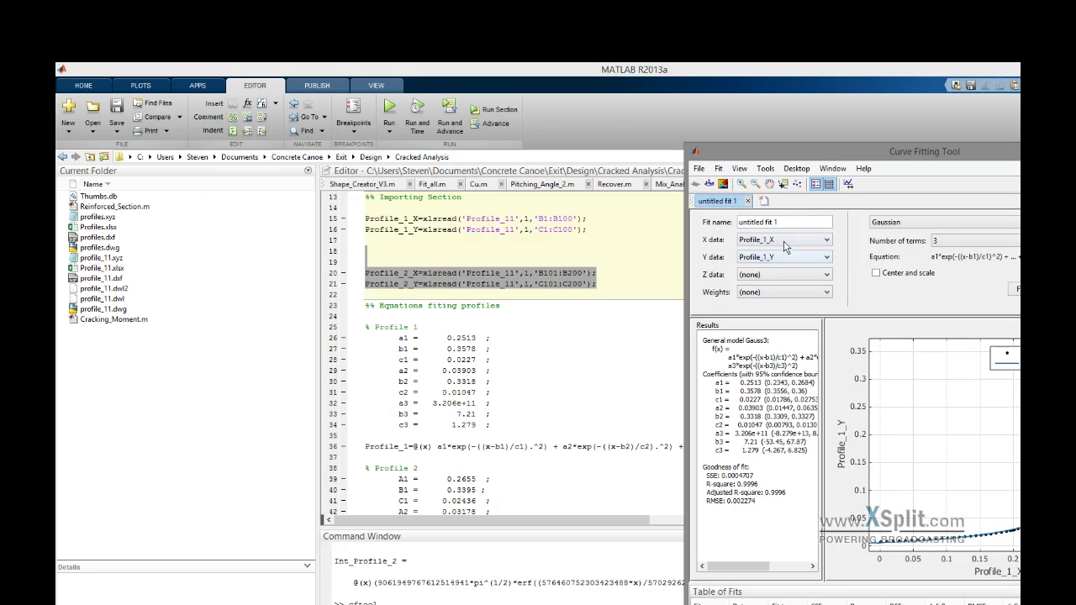
- Scroll through the Gaussian coefficients in Cracking_Moment.m before returning to the Paint sketch
{"action": "left_click", "coordinate": [453, 431]}
{"action": "right_click", "coordinate": [454, 432]}
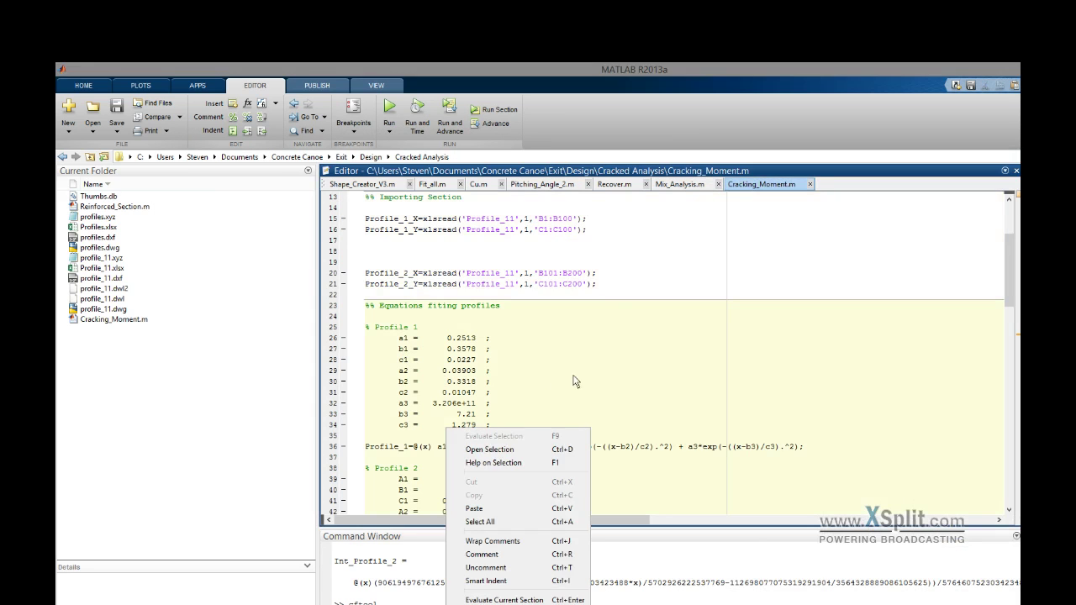
{"action": "left_click", "coordinate": [578, 374]}
{"action": "scroll", "coordinate": [557, 371], "scroll_direction": "down", "scroll_amount": 10}
{"action": "scroll", "coordinate": [558, 371], "scroll_direction": "down", "scroll_amount": 3}
{"action": "scroll", "coordinate": [572, 344], "scroll_direction": "up", "scroll_amount": 8}
{"action": "key", "text": "alt+Tab"}
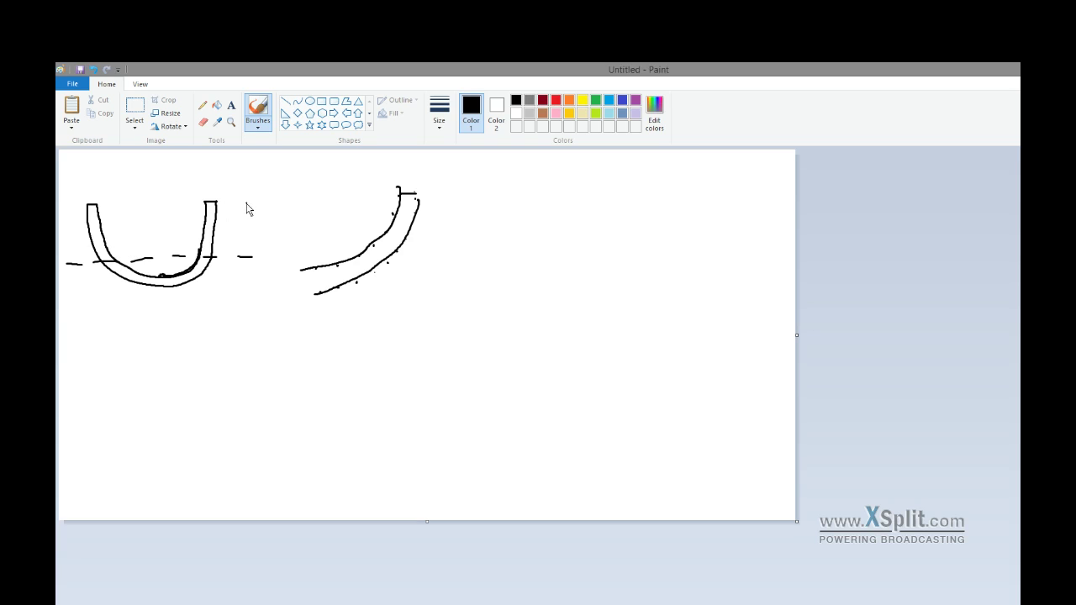
- Draw a waterline across the U's top and a triangular stress diagram labelled 3mpa
{"action": "left_click_drag", "start_coordinate": [254, 204], "coordinate": [69, 206]}
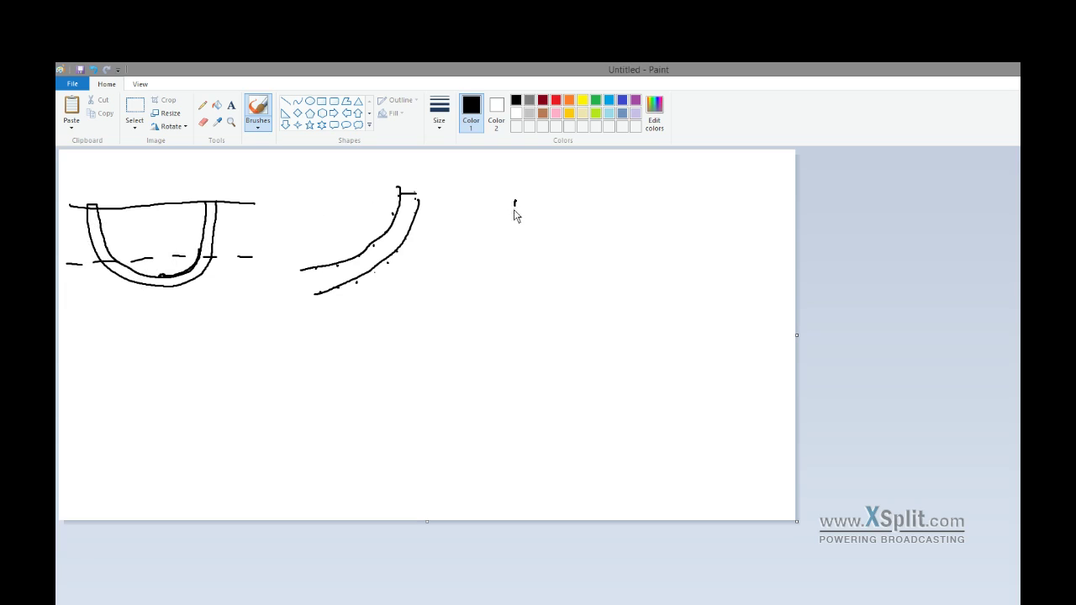
{"action": "left_click_drag", "start_coordinate": [516, 223], "coordinate": [510, 289]}
{"action": "mouse_move", "coordinate": [514, 204]}
{"action": "left_mouse_down"}
{"action": "mouse_move", "coordinate": [459, 289]}
{"action": "mouse_move", "coordinate": [505, 293]}
{"action": "left_mouse_up"}
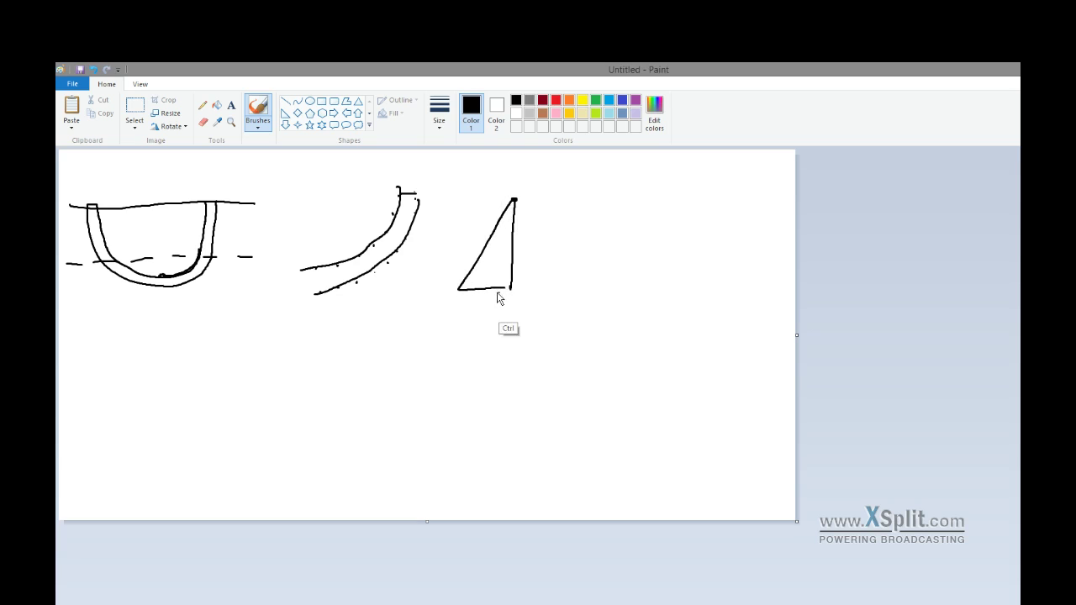
{"action": "key", "text": "ctrl+z"}
{"action": "key", "text": "ctrl+z"}
{"action": "left_click_drag", "start_coordinate": [509, 286], "coordinate": [479, 290]}
{"action": "mouse_move", "coordinate": [494, 299]}
{"action": "left_mouse_down"}
{"action": "mouse_move", "coordinate": [508, 329]}
{"action": "mouse_move", "coordinate": [522, 316]}
{"action": "mouse_move", "coordinate": [523, 330]}
{"action": "mouse_move", "coordinate": [578, 332]}
{"action": "mouse_move", "coordinate": [519, 300]}
{"action": "mouse_move", "coordinate": [572, 297]}
{"action": "mouse_move", "coordinate": [578, 340]}
{"action": "mouse_move", "coordinate": [519, 342]}
{"action": "mouse_move", "coordinate": [528, 311]}
{"action": "left_mouse_up"}
{"action": "left_click", "coordinate": [514, 199]}
{"action": "left_click_drag", "start_coordinate": [514, 201], "coordinate": [469, 290]}
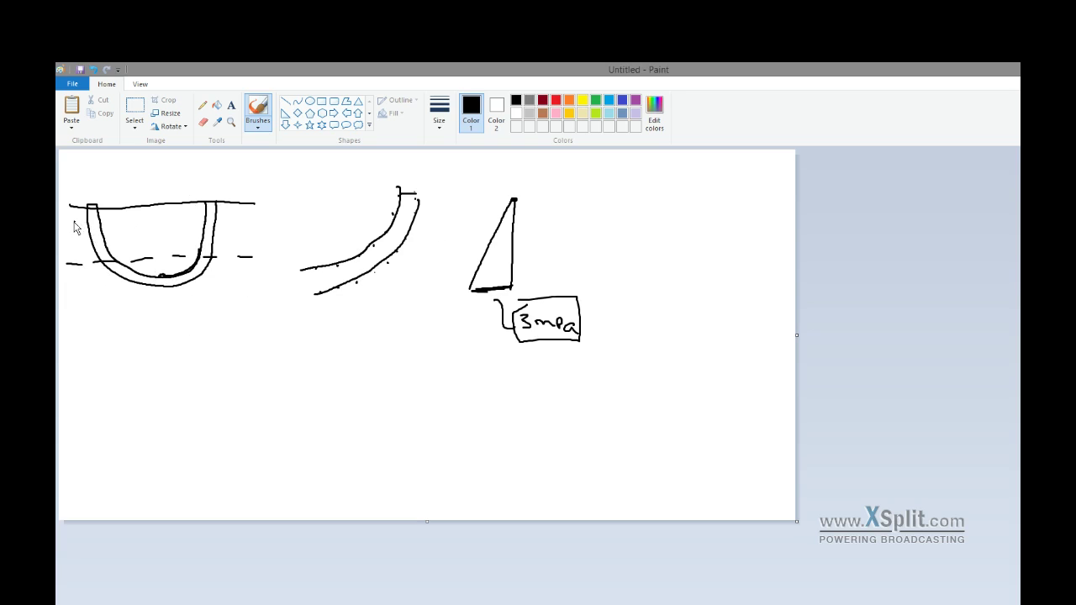
- Draw a second line across the hull and a stress diagram labelled 1.5/3 with a force arrow
{"action": "left_click_drag", "start_coordinate": [76, 230], "coordinate": [251, 227]}
{"action": "left_click_drag", "start_coordinate": [184, 398], "coordinate": [336, 393]}
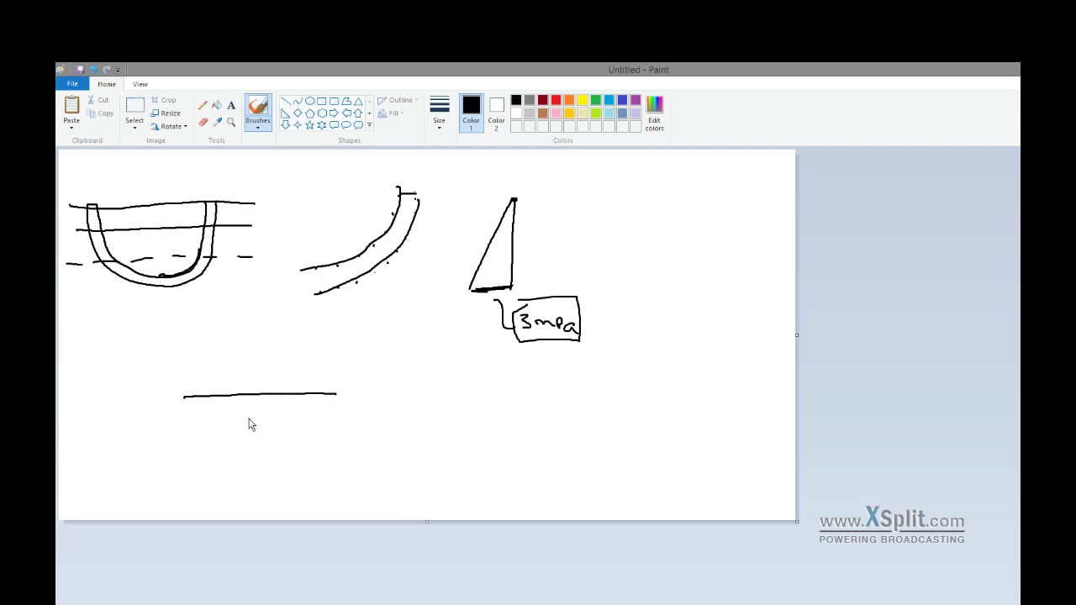
{"action": "mouse_move", "coordinate": [267, 448]}
{"action": "left_mouse_down"}
{"action": "mouse_move", "coordinate": [226, 450]}
{"action": "mouse_move", "coordinate": [234, 471]}
{"action": "mouse_move", "coordinate": [244, 421]}
{"action": "mouse_move", "coordinate": [297, 356]}
{"action": "mouse_move", "coordinate": [269, 360]}
{"action": "mouse_move", "coordinate": [267, 448]}
{"action": "left_mouse_up"}
{"action": "left_click_drag", "start_coordinate": [307, 338], "coordinate": [317, 354]}
{"action": "left_click", "coordinate": [309, 353]}
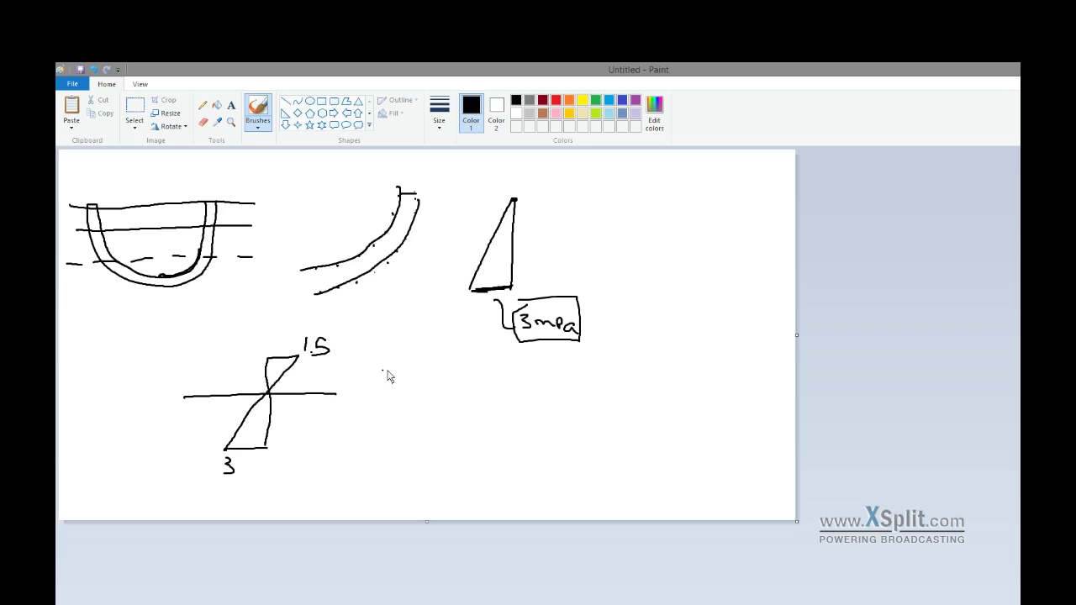
{"action": "left_click_drag", "start_coordinate": [384, 362], "coordinate": [387, 378]}
{"action": "left_click", "coordinate": [445, 400]}
- Close the lower dashed line gap and sketch a second stress diagram labelled 7/3 with arrows
{"action": "left_click_drag", "start_coordinate": [84, 267], "coordinate": [250, 259]}
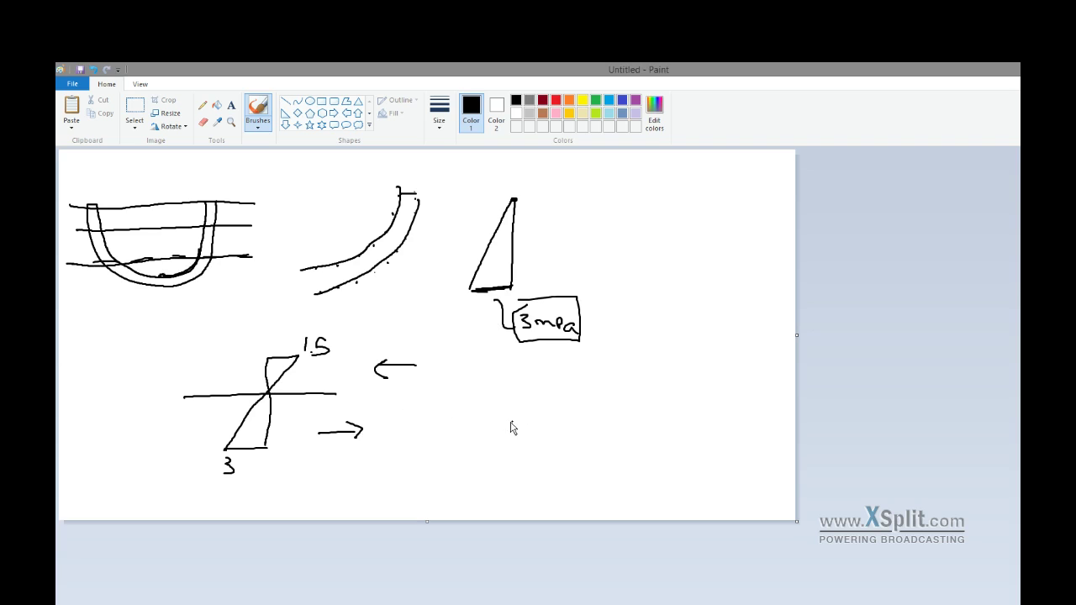
{"action": "left_click_drag", "start_coordinate": [502, 423], "coordinate": [564, 419]}
{"action": "left_click_drag", "start_coordinate": [545, 456], "coordinate": [580, 451]}
{"action": "mouse_move", "coordinate": [547, 469]}
{"action": "left_mouse_down"}
{"action": "mouse_move", "coordinate": [581, 452]}
{"action": "mouse_move", "coordinate": [547, 472]}
{"action": "mouse_move", "coordinate": [558, 484]}
{"action": "mouse_move", "coordinate": [556, 444]}
{"action": "mouse_move", "coordinate": [616, 367]}
{"action": "mouse_move", "coordinate": [569, 371]}
{"action": "mouse_move", "coordinate": [579, 452]}
{"action": "left_mouse_up"}
{"action": "left_click_drag", "start_coordinate": [618, 343], "coordinate": [630, 362]}
{"action": "left_click_drag", "start_coordinate": [618, 352], "coordinate": [641, 351]}
{"action": "left_click", "coordinate": [646, 352]}
{"action": "mouse_move", "coordinate": [725, 378]}
{"action": "left_mouse_down"}
{"action": "mouse_move", "coordinate": [687, 382]}
{"action": "mouse_move", "coordinate": [698, 390]}
{"action": "left_mouse_up"}
{"action": "mouse_move", "coordinate": [663, 444]}
{"action": "left_mouse_down"}
{"action": "mouse_move", "coordinate": [692, 441]}
{"action": "mouse_move", "coordinate": [692, 454]}
{"action": "left_mouse_up"}
{"action": "mouse_move", "coordinate": [675, 410]}
{"action": "left_mouse_down"}
{"action": "mouse_move", "coordinate": [709, 409]}
{"action": "mouse_move", "coordinate": [702, 390]}
{"action": "mouse_move", "coordinate": [697, 399]}
{"action": "mouse_move", "coordinate": [704, 407]}
{"action": "mouse_move", "coordinate": [703, 386]}
{"action": "mouse_move", "coordinate": [706, 416]}
{"action": "left_mouse_up"}
{"action": "mouse_move", "coordinate": [619, 493]}
{"action": "left_mouse_down"}
{"action": "mouse_move", "coordinate": [661, 484]}
{"action": "mouse_move", "coordinate": [607, 485]}
{"action": "mouse_move", "coordinate": [622, 508]}
{"action": "left_mouse_up"}
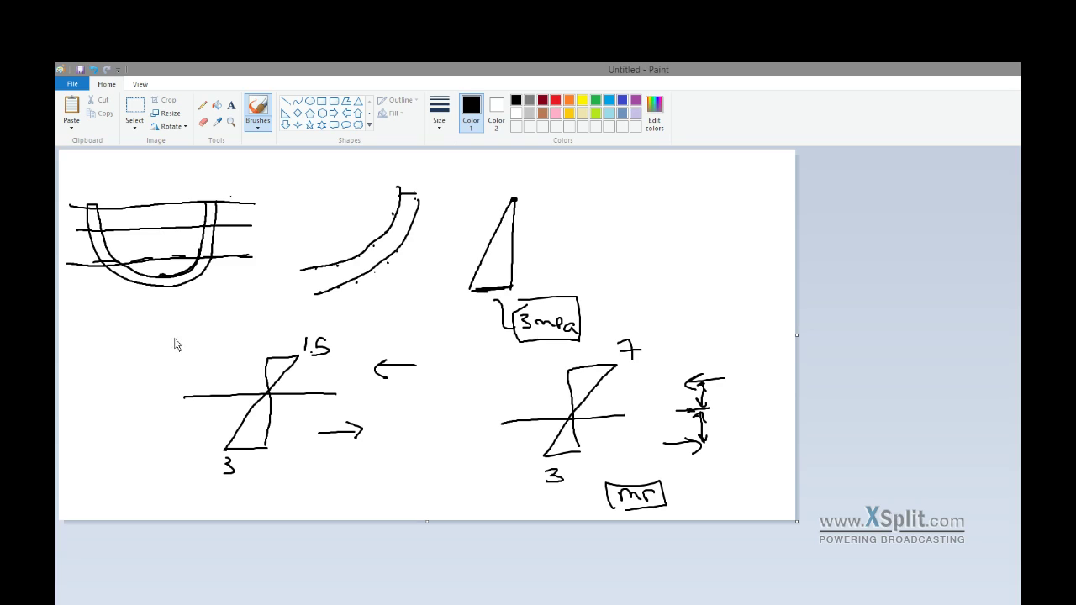
- Hatch the bottom of the U hull section with zigzag brush strokes
{"action": "left_click", "coordinate": [274, 463]}
{"action": "mouse_move", "coordinate": [126, 281]}
{"action": "left_mouse_down"}
{"action": "mouse_move", "coordinate": [173, 285]}
{"action": "mouse_move", "coordinate": [204, 264]}
{"action": "mouse_move", "coordinate": [170, 284]}
{"action": "mouse_move", "coordinate": [116, 275]}
{"action": "left_mouse_up"}
{"action": "mouse_move", "coordinate": [208, 273]}
{"action": "left_mouse_down"}
{"action": "mouse_move", "coordinate": [175, 289]}
{"action": "mouse_move", "coordinate": [126, 284]}
{"action": "left_mouse_up"}
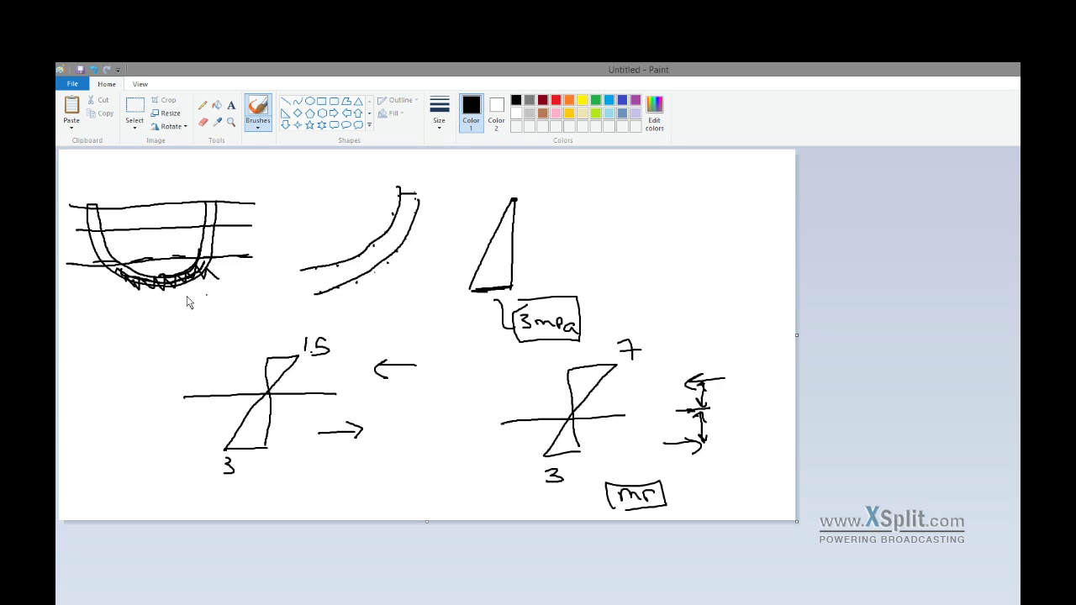
{"action": "left_click", "coordinate": [228, 280]}
- Bring MATLAB forward and inspect the Moment variable's value of 480.5820
{"action": "mouse_move", "coordinate": [478, 602]}
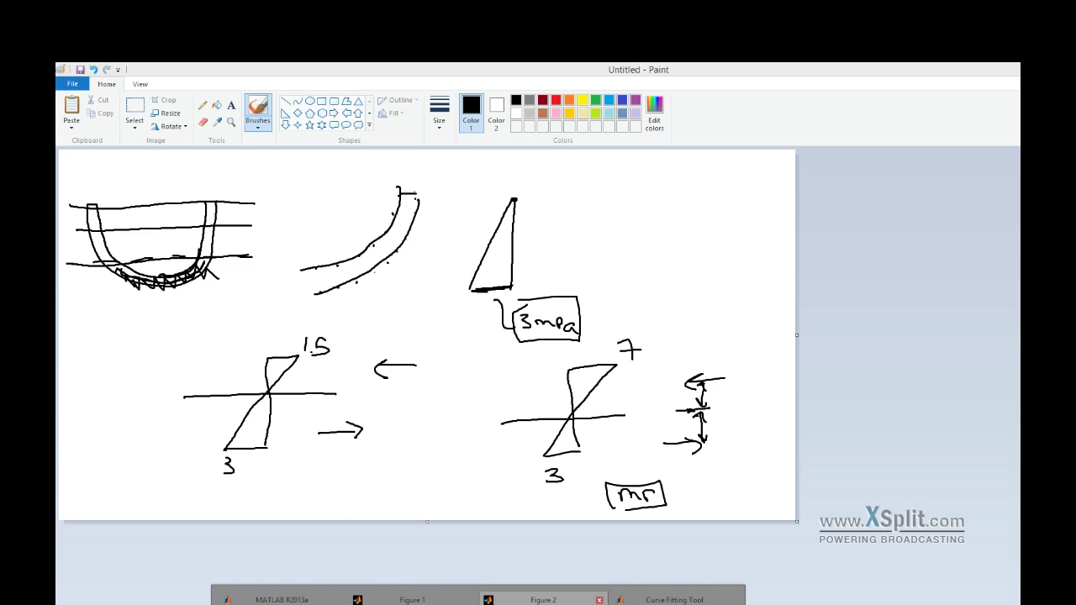
{"action": "left_click", "coordinate": [267, 600]}
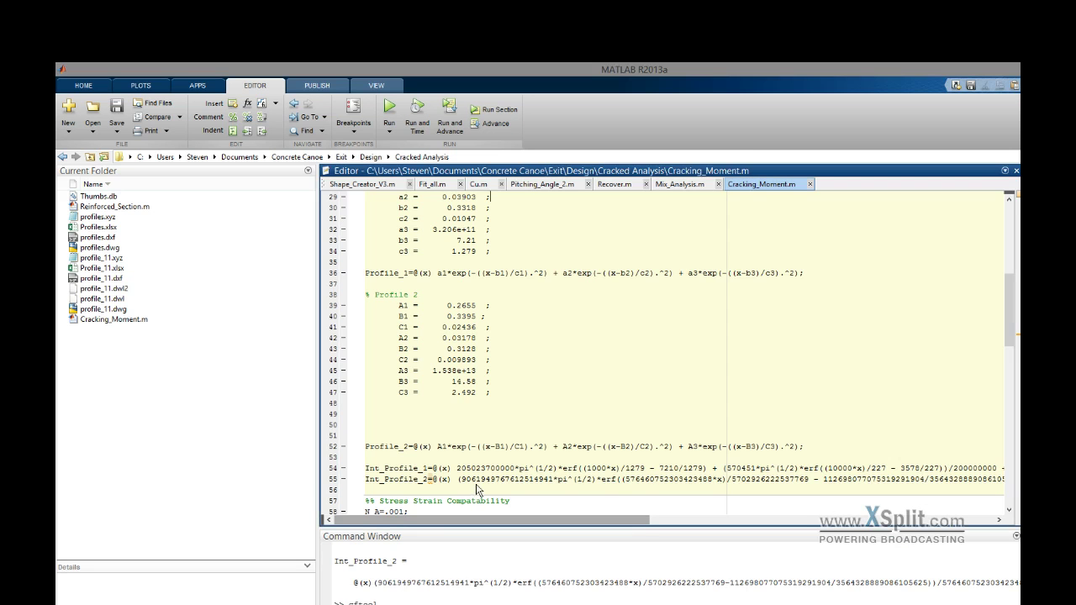
{"action": "left_click_drag", "start_coordinate": [476, 479], "coordinate": [1005, 480]}
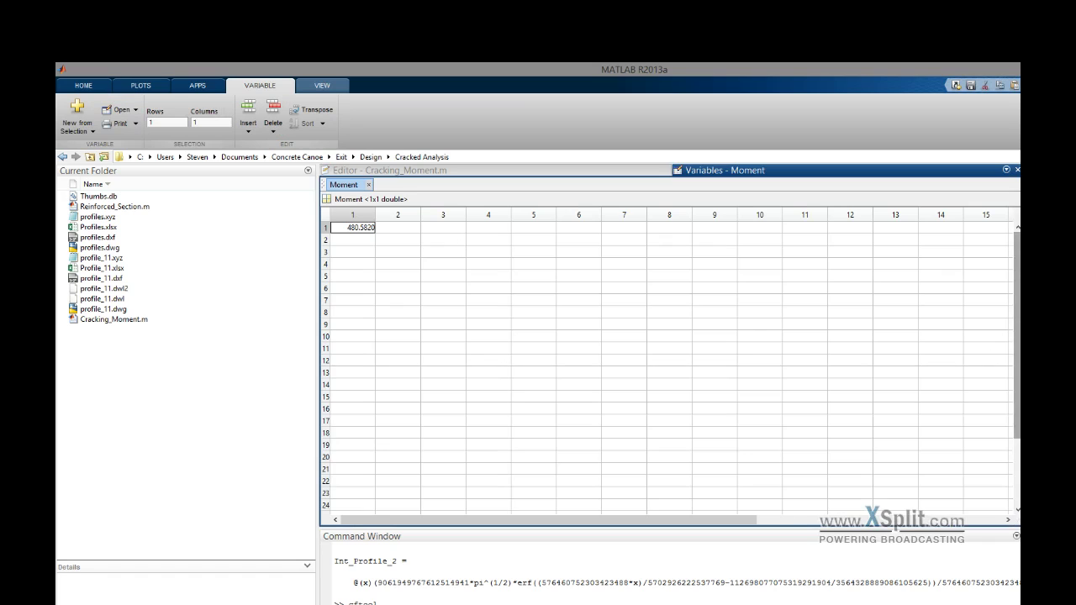
{"action": "left_click", "coordinate": [360, 228]}
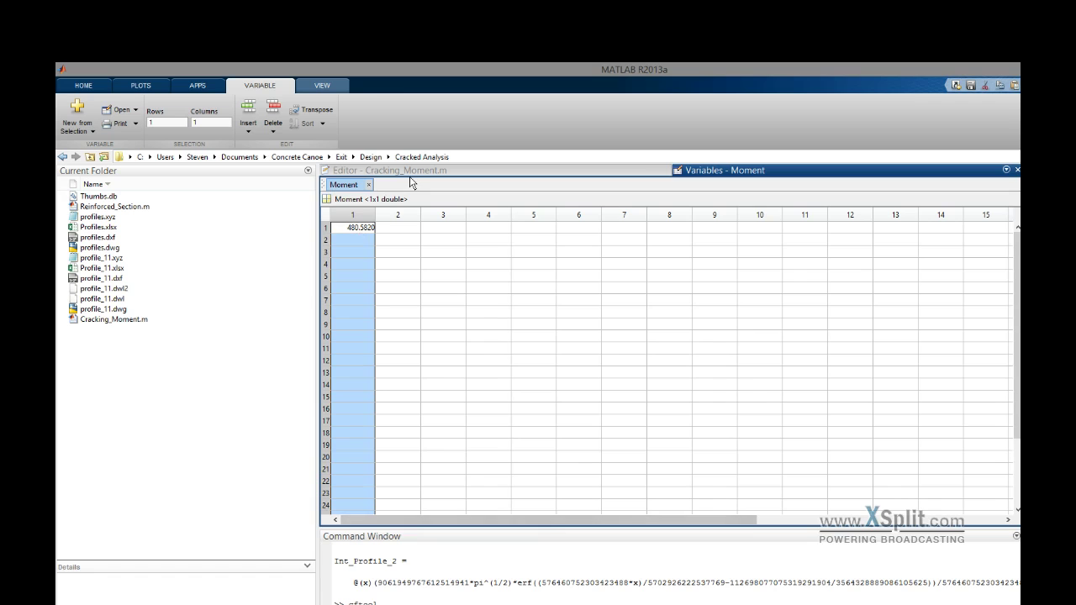
- Scroll through the stress-strain and force calculations in Cracking_Moment.m before returning to Paint
{"action": "key", "text": "ctrl+shift+0"}
{"action": "scroll", "coordinate": [580, 446], "scroll_direction": "down", "scroll_amount": 16}
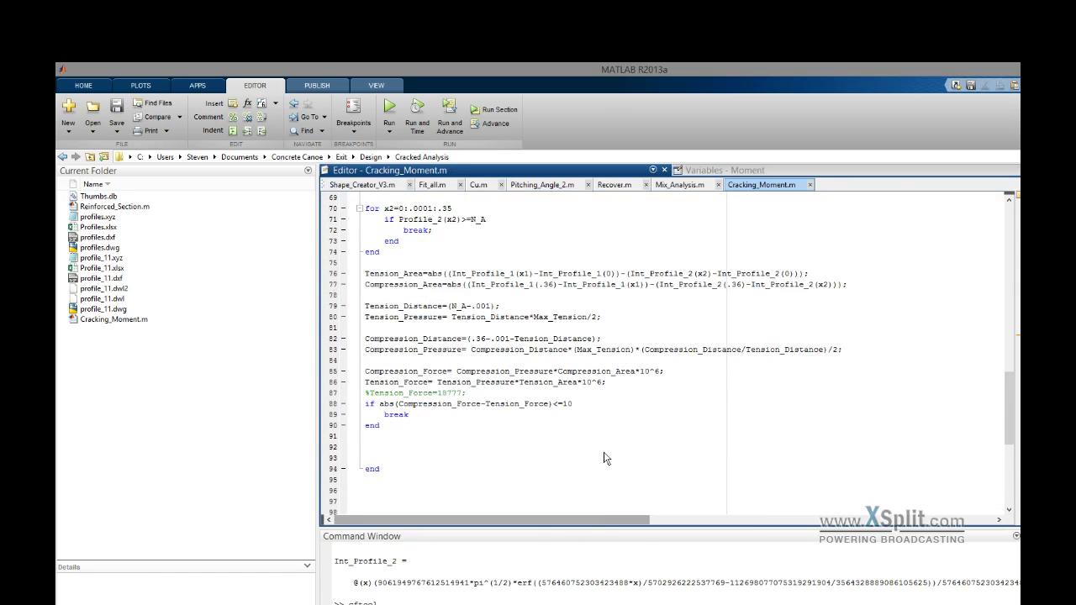
{"action": "scroll", "coordinate": [588, 488], "scroll_direction": "up", "scroll_amount": 3}
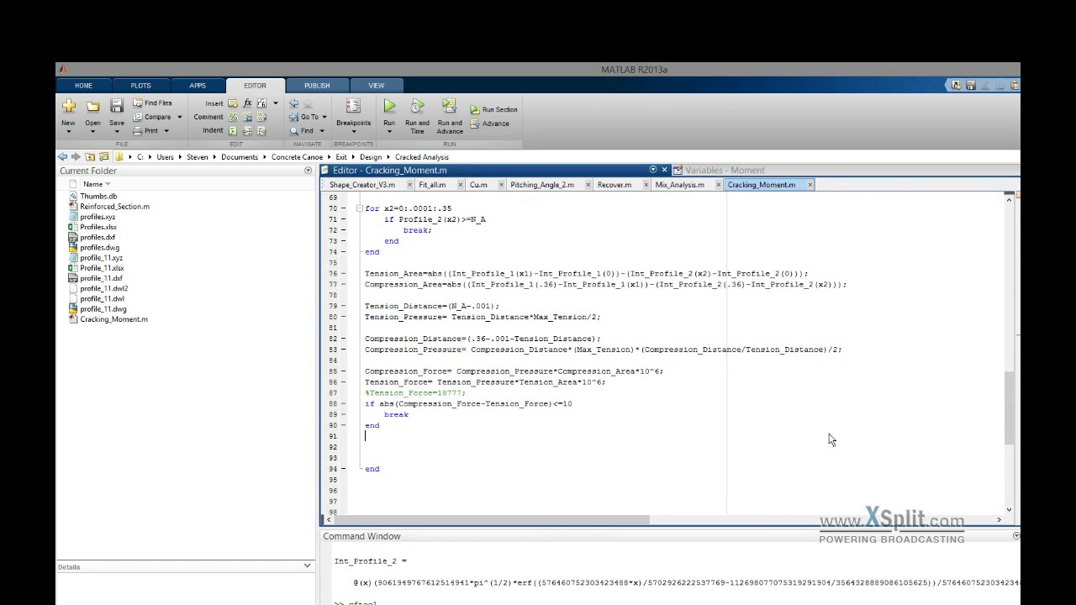
{"action": "left_click", "coordinate": [772, 383]}
{"action": "scroll", "coordinate": [772, 387], "scroll_direction": "up", "scroll_amount": 5}
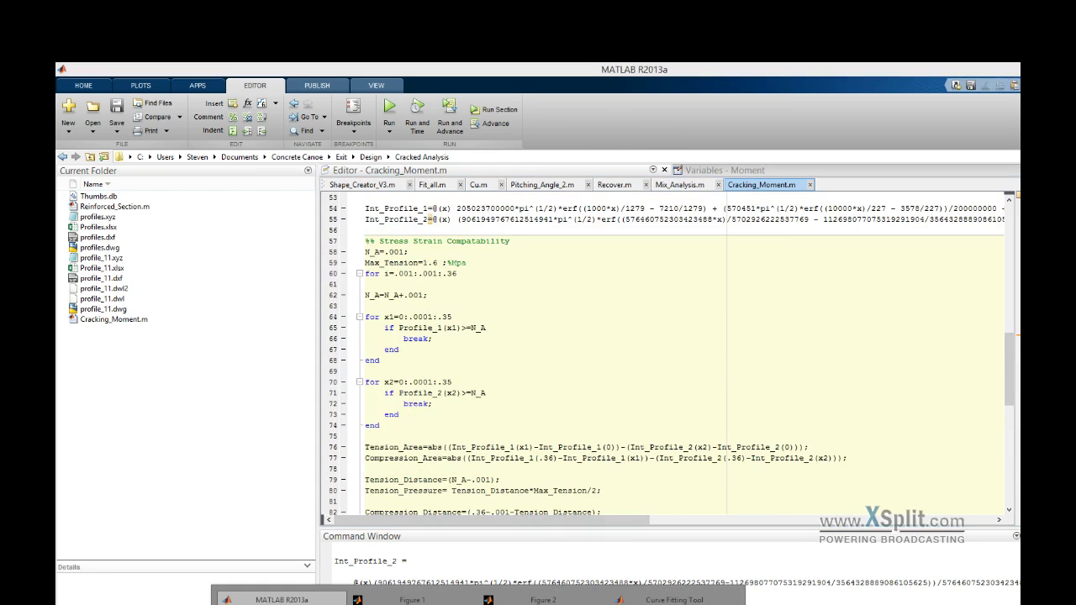
{"action": "key", "text": "alt+Tab"}
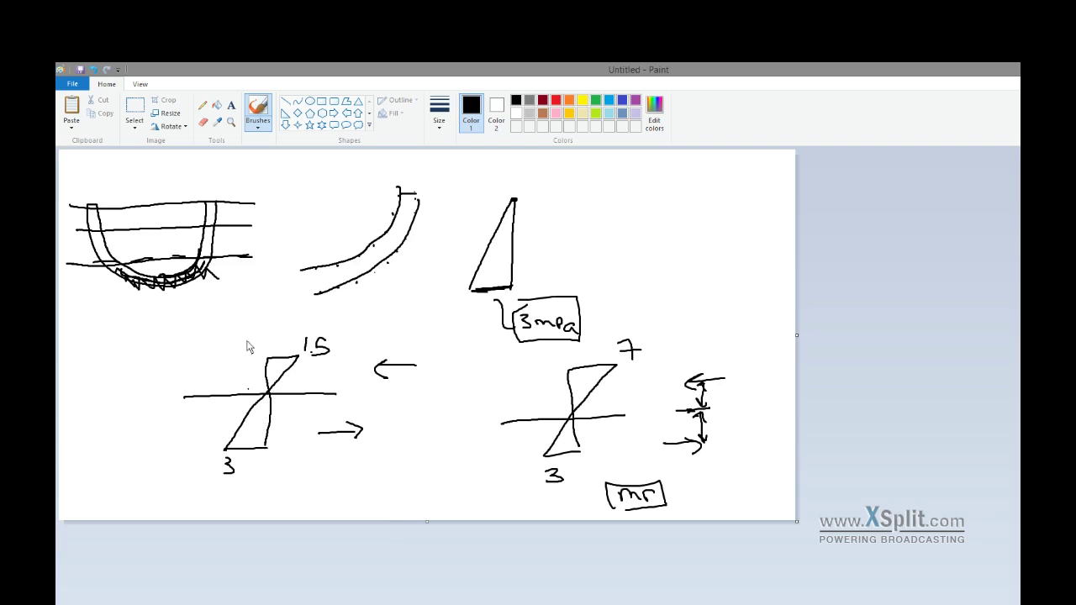
- Hatch the lower half of the left stress diagram and write 15 beside the curved arrow
{"action": "left_click", "coordinate": [318, 409]}
{"action": "mouse_move", "coordinate": [290, 476]}
{"action": "left_mouse_down"}
{"action": "mouse_move", "coordinate": [241, 472]}
{"action": "mouse_move", "coordinate": [219, 445]}
{"action": "mouse_move", "coordinate": [236, 420]}
{"action": "mouse_move", "coordinate": [272, 406]}
{"action": "mouse_move", "coordinate": [267, 454]}
{"action": "left_mouse_up"}
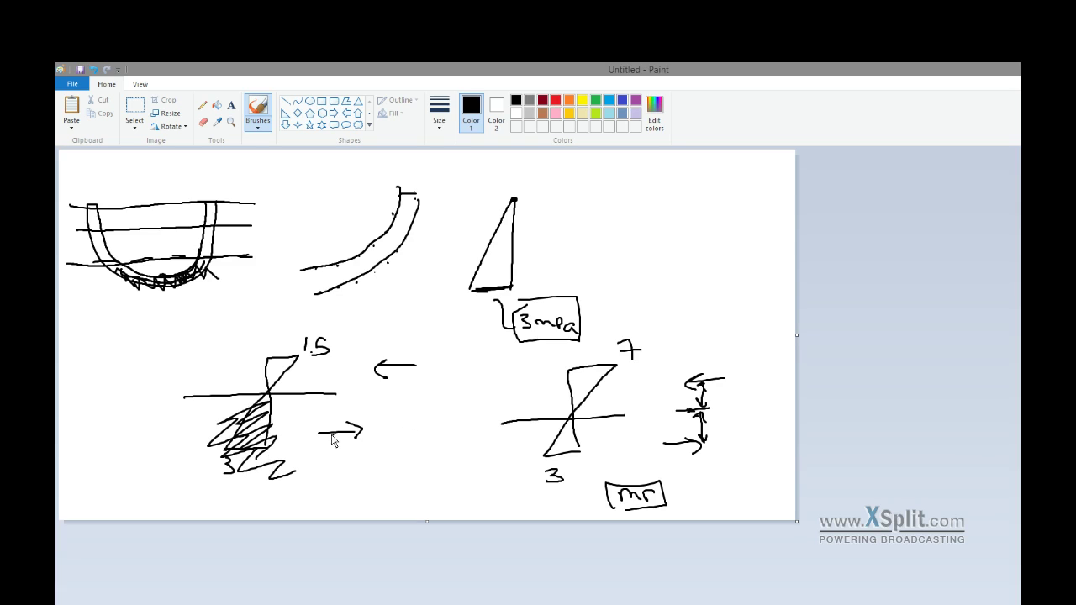
{"action": "mouse_move", "coordinate": [334, 435]}
{"action": "left_mouse_down"}
{"action": "mouse_move", "coordinate": [349, 423]}
{"action": "mouse_move", "coordinate": [359, 438]}
{"action": "mouse_move", "coordinate": [354, 465]}
{"action": "mouse_move", "coordinate": [346, 458]}
{"action": "mouse_move", "coordinate": [361, 495]}
{"action": "left_mouse_up"}
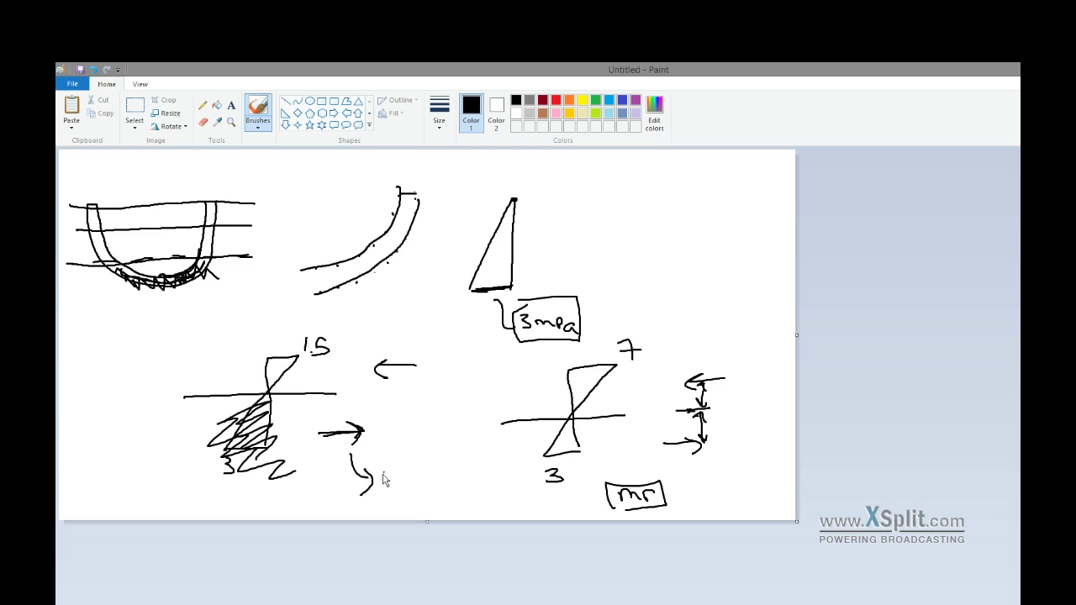
{"action": "left_click_drag", "start_coordinate": [386, 461], "coordinate": [387, 486]}
{"action": "mouse_move", "coordinate": [406, 460]}
{"action": "left_mouse_down"}
{"action": "mouse_move", "coordinate": [393, 461]}
{"action": "mouse_move", "coordinate": [392, 487]}
{"action": "left_mouse_up"}
{"action": "mouse_move", "coordinate": [269, 395]}
{"action": "left_mouse_down"}
{"action": "mouse_move", "coordinate": [257, 419]}
{"action": "mouse_move", "coordinate": [267, 409]}
{"action": "left_mouse_up"}
- Box the arrow and its number, then scribble over the boxed note
{"action": "left_click", "coordinate": [376, 491]}
{"action": "mouse_move", "coordinate": [435, 501]}
{"action": "left_mouse_down"}
{"action": "mouse_move", "coordinate": [332, 503]}
{"action": "mouse_move", "coordinate": [312, 424]}
{"action": "mouse_move", "coordinate": [429, 420]}
{"action": "mouse_move", "coordinate": [429, 499]}
{"action": "left_mouse_up"}
{"action": "mouse_move", "coordinate": [313, 461]}
{"action": "left_mouse_down"}
{"action": "mouse_move", "coordinate": [412, 437]}
{"action": "mouse_move", "coordinate": [415, 471]}
{"action": "mouse_move", "coordinate": [376, 513]}
{"action": "mouse_move", "coordinate": [339, 458]}
{"action": "mouse_move", "coordinate": [364, 401]}
{"action": "left_mouse_up"}
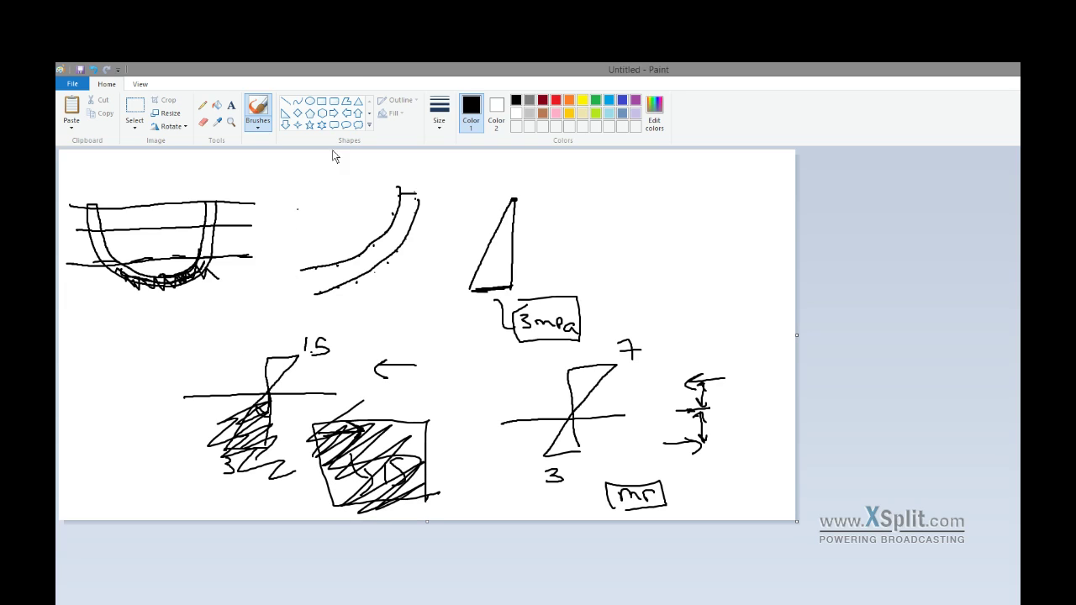
- Delete most of the sketch by selection, then the leftover strokes on the left
{"action": "left_click", "coordinate": [134, 108]}
{"action": "mouse_move", "coordinate": [620, 523]}
{"action": "left_mouse_down"}
{"action": "mouse_move", "coordinate": [300, 433]}
{"action": "mouse_move", "coordinate": [132, 260]}
{"action": "mouse_move", "coordinate": [70, 161]}
{"action": "left_mouse_up"}
{"action": "key", "text": "Delete"}
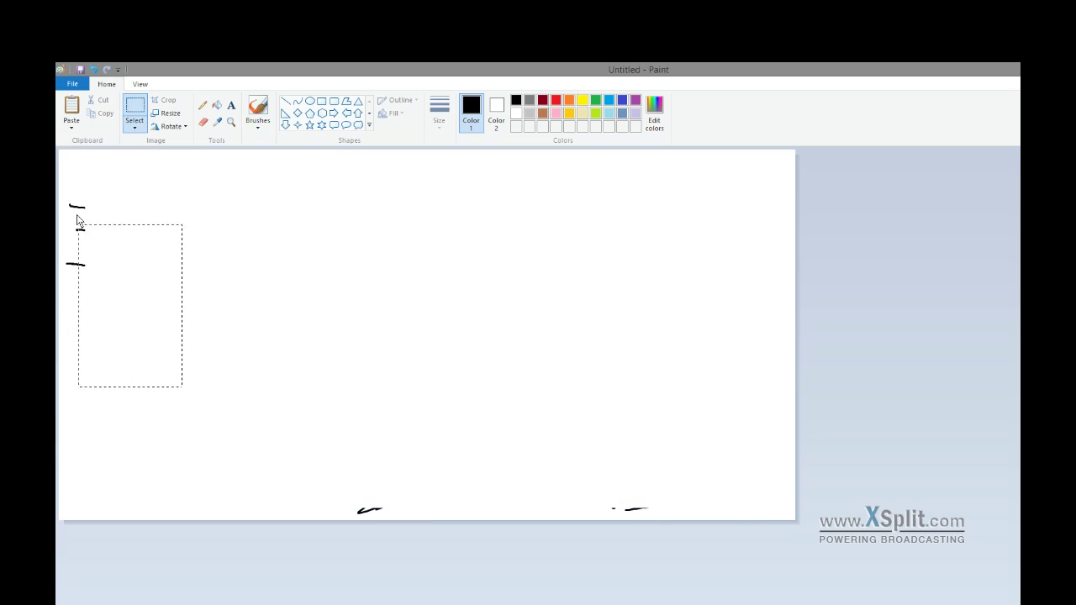
{"action": "left_click_drag", "start_coordinate": [62, 204], "coordinate": [58, 132]}
{"action": "key", "text": "Delete"}
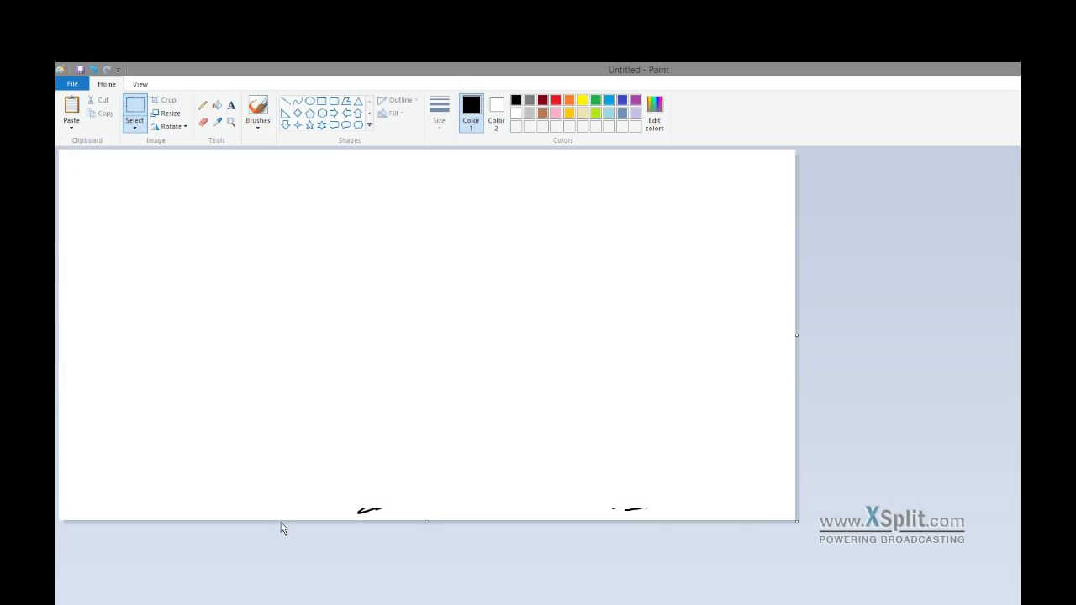